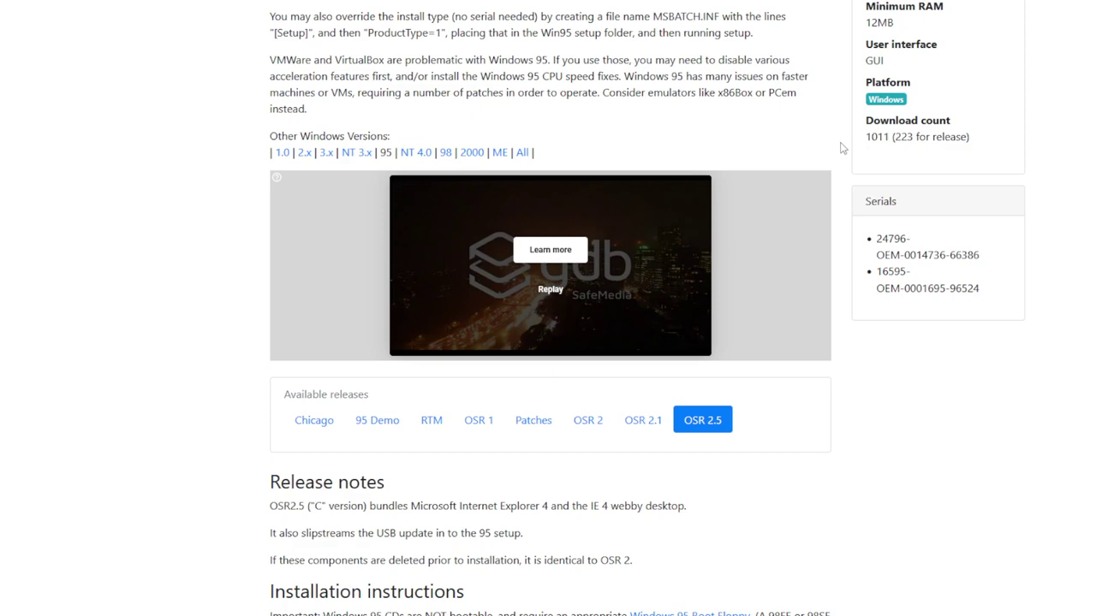
# Browse the WinWorld Windows 95 OSR 2.5 release page, then switch to the WinBox for 86Box manager
pyautogui.scroll(1, 842, 148)
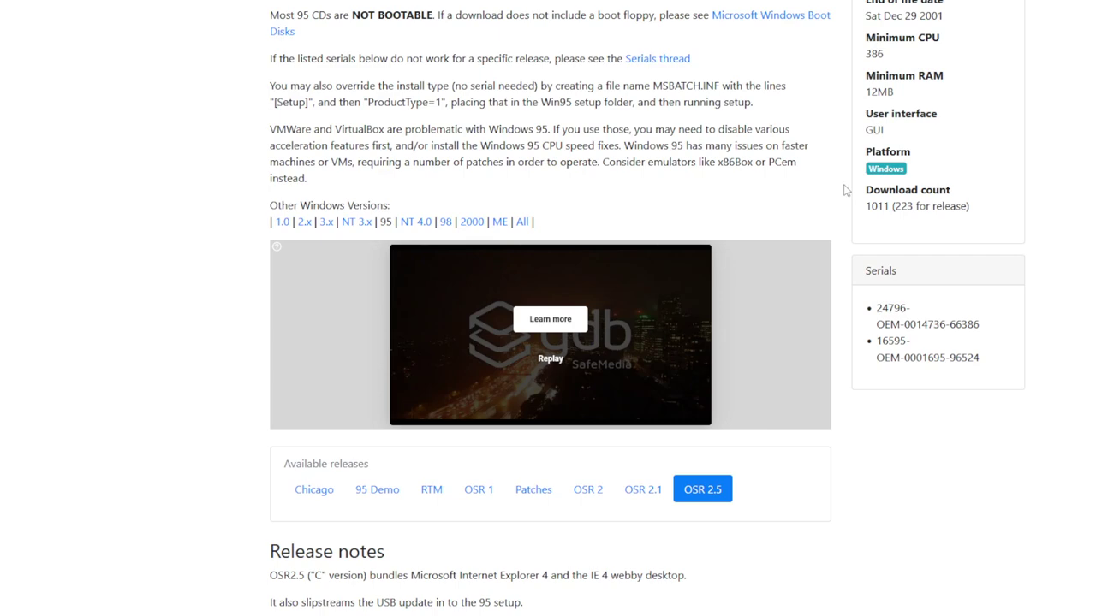
pyautogui.scroll(-3, 846, 189)
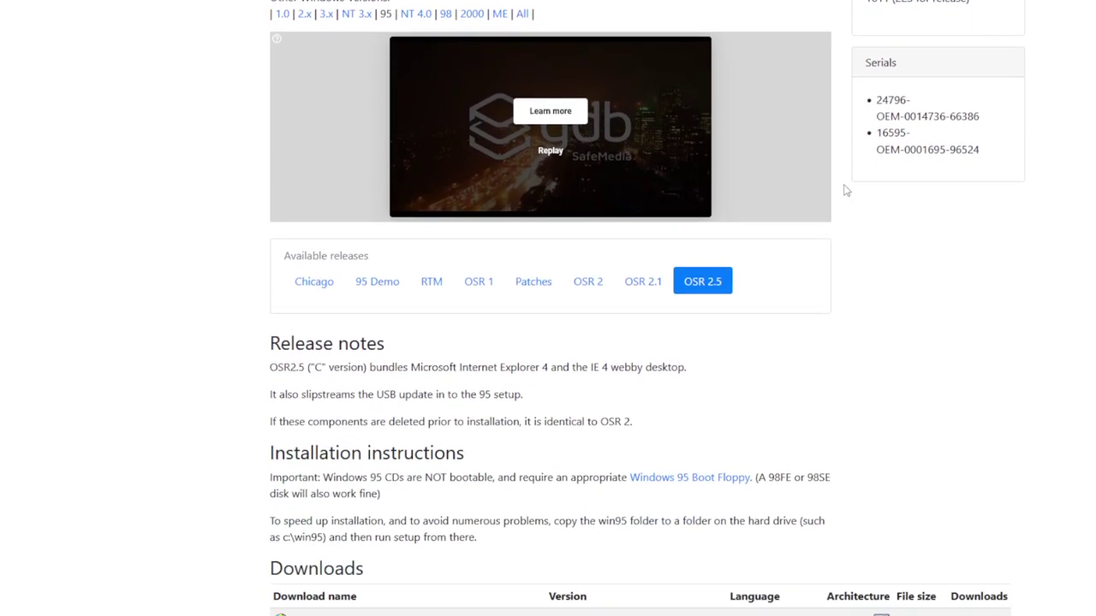
pyautogui.scroll(2, 846, 190)
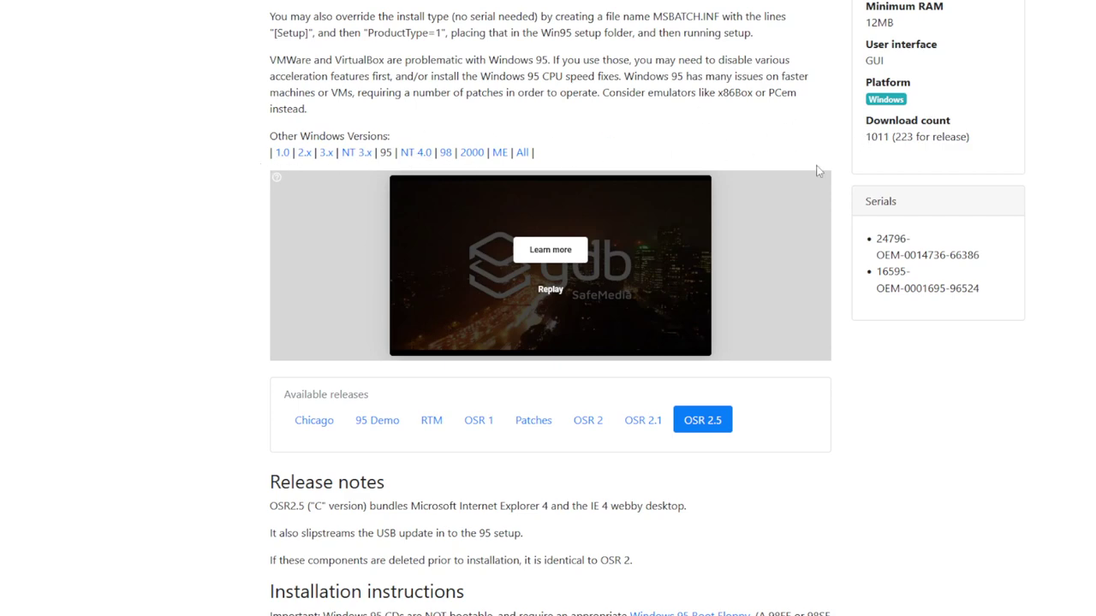
pyautogui.scroll(3, 817, 171)
pyautogui.scroll(-3, 824, 163)
pyautogui.scroll(2, 822, 198)
pyautogui.scroll(1, 845, 207)
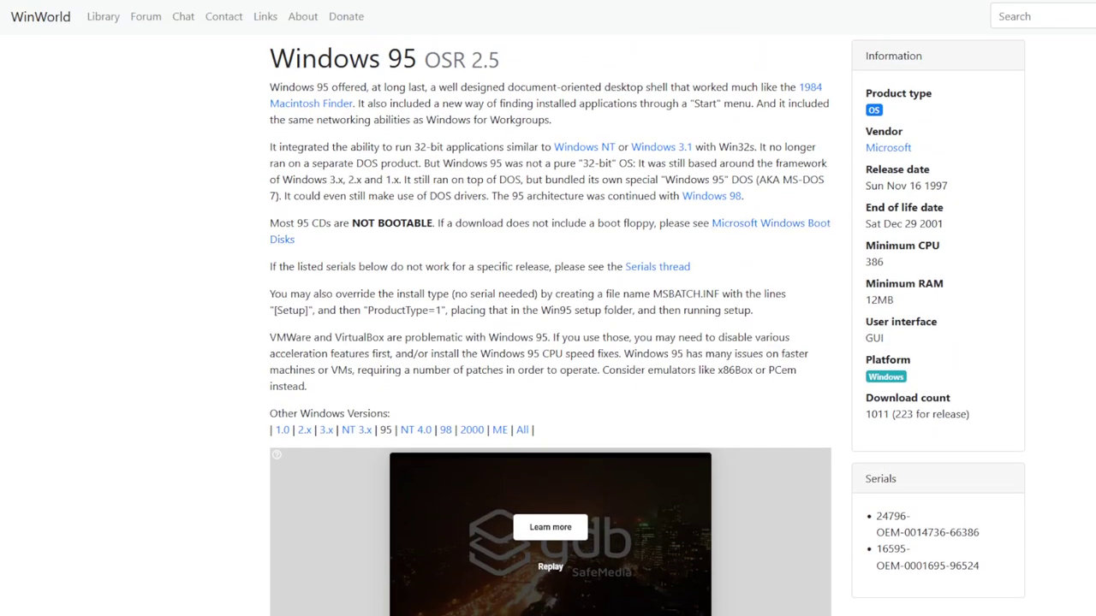
pyautogui.hotkey('alt', 'Tab')
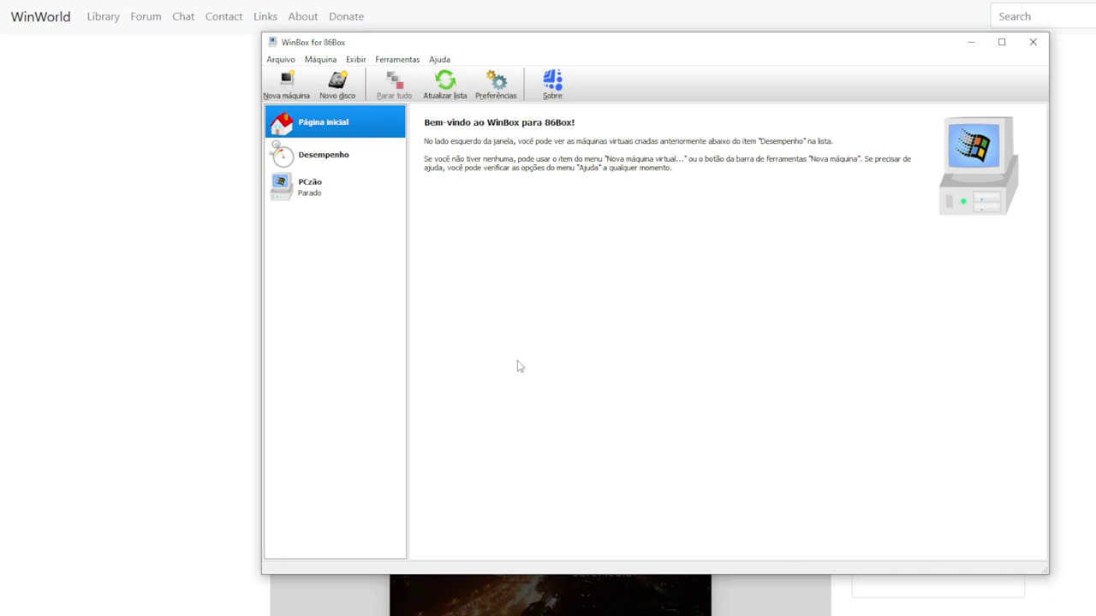
# Start a new virtual machine named 'Maquininha' and advance to the Selecionar um modelo page
pyautogui.click(287, 85)
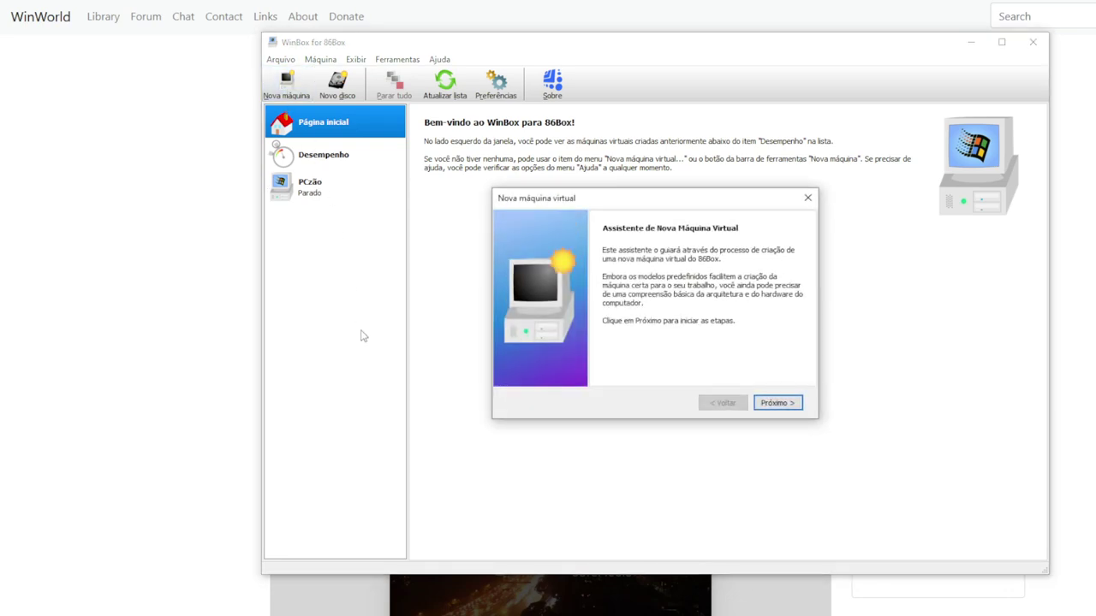
pyautogui.click(781, 404)
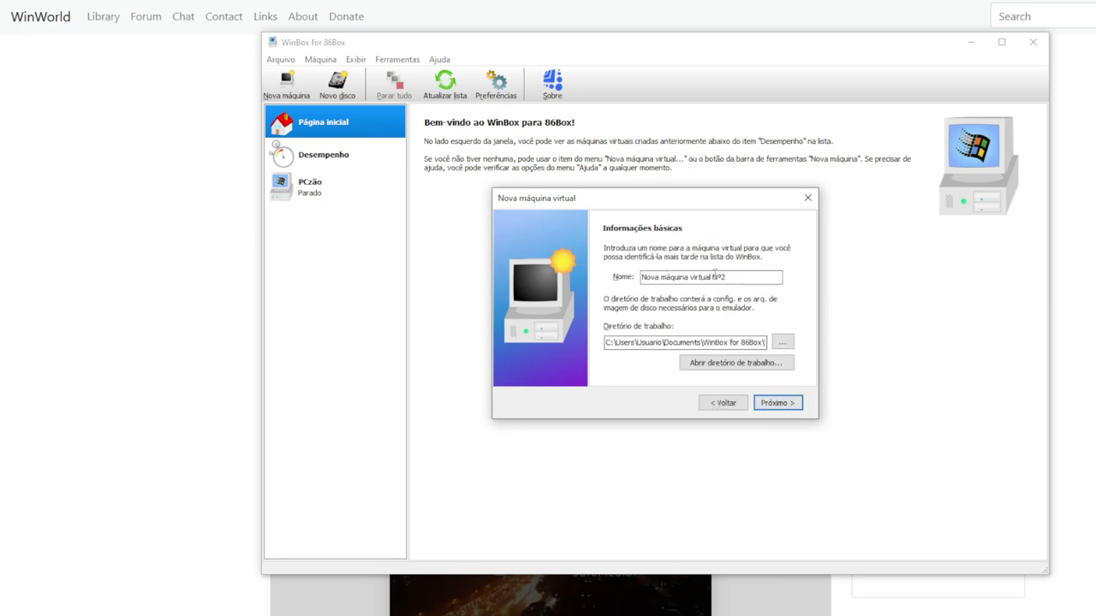
pyautogui.moveTo(736, 277); pyautogui.dragTo(604, 278)
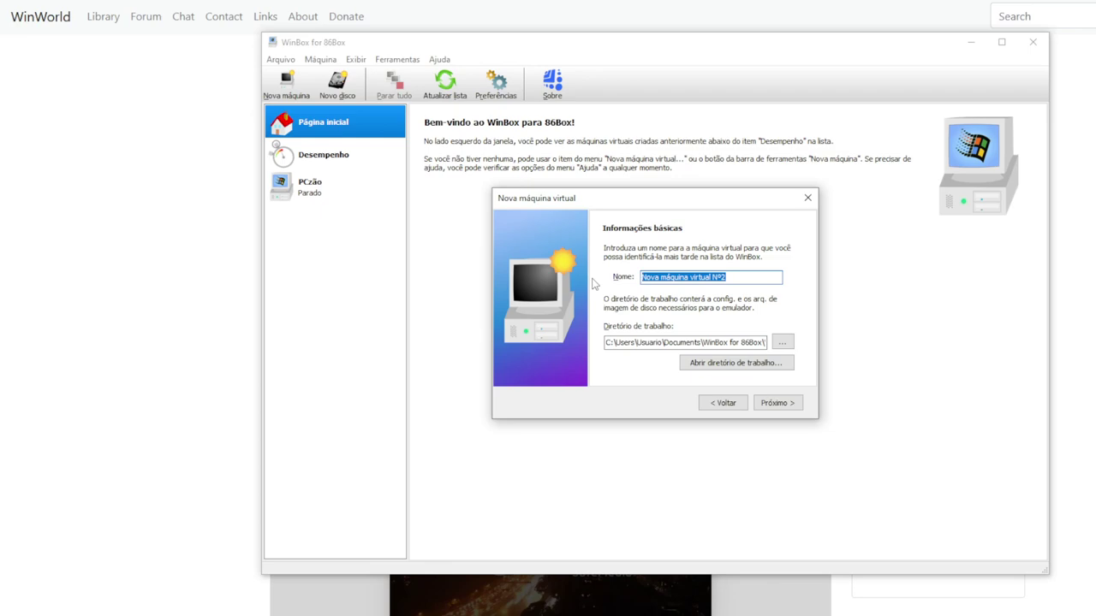
pyautogui.write('Maquinh')
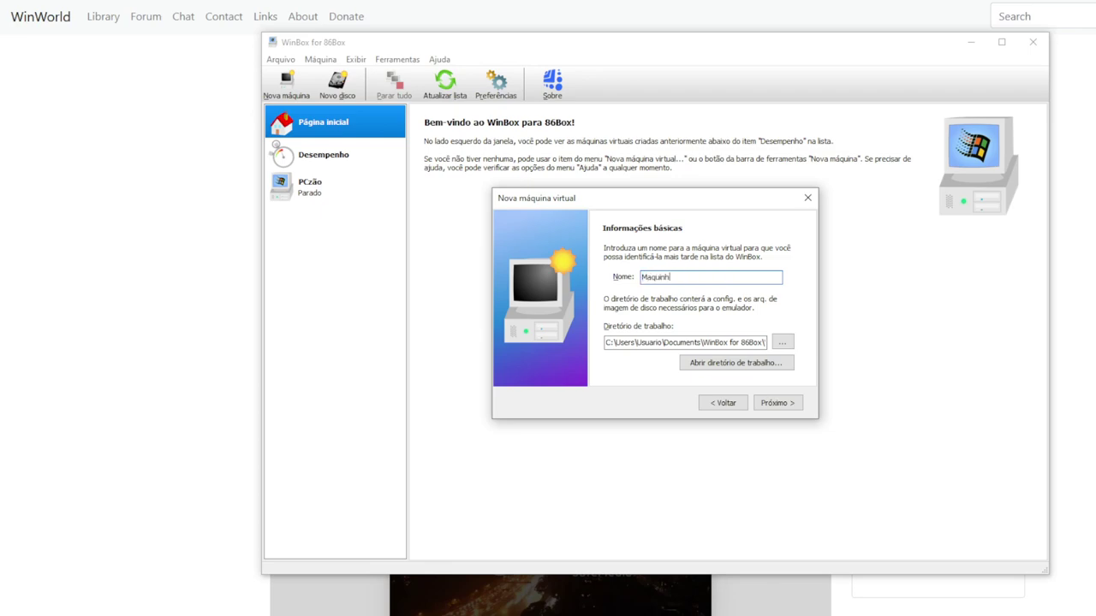
pyautogui.press('BackSpace')
pyautogui.click(779, 403)
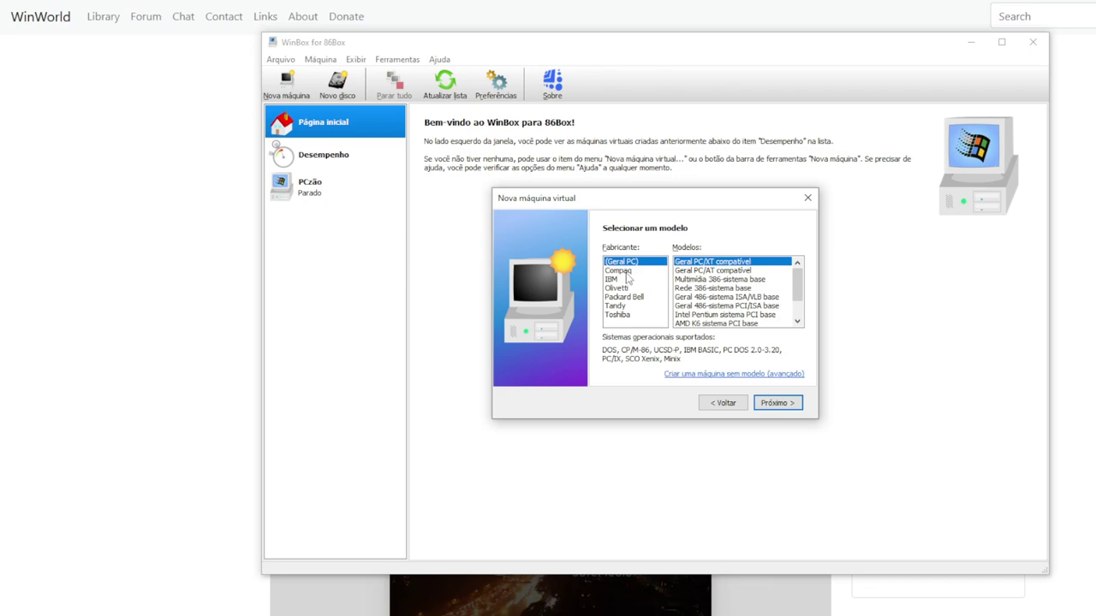
# Browse the manufacturer list: Compaq, IBM, Olivetti, Packard Bell, Tandy and Toshiba
pyautogui.click(627, 271)
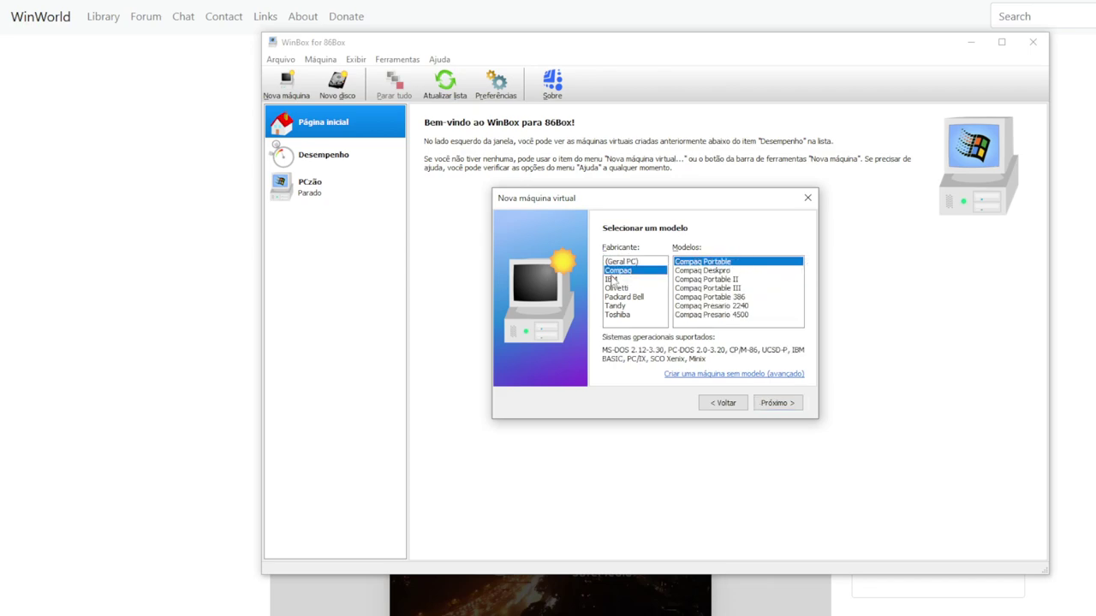
pyautogui.click(623, 280)
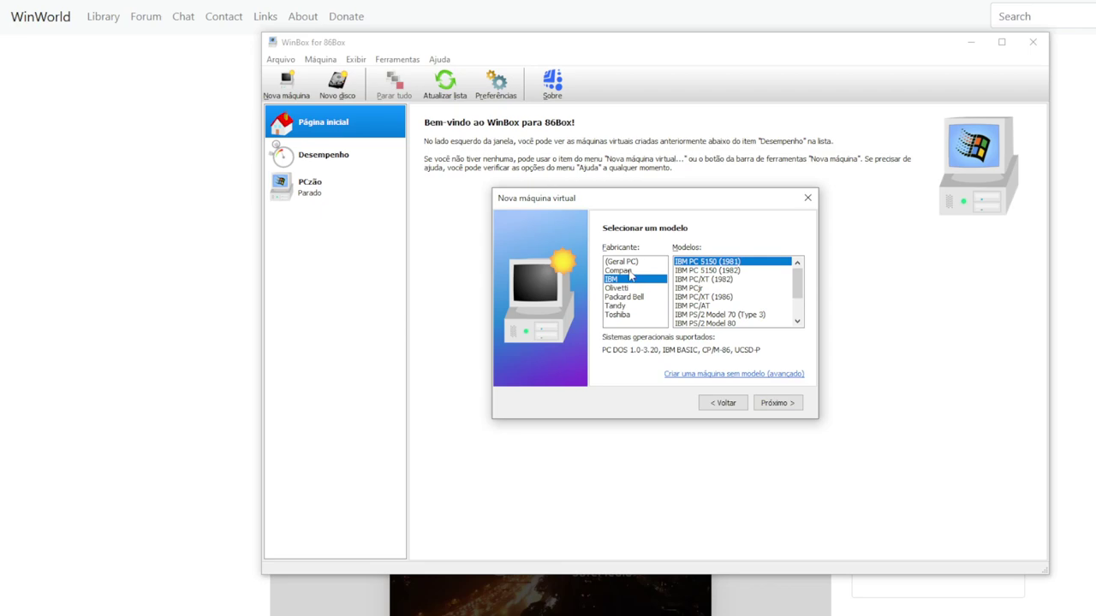
pyautogui.click(630, 272)
pyautogui.click(623, 280)
pyautogui.click(632, 288)
pyautogui.click(638, 298)
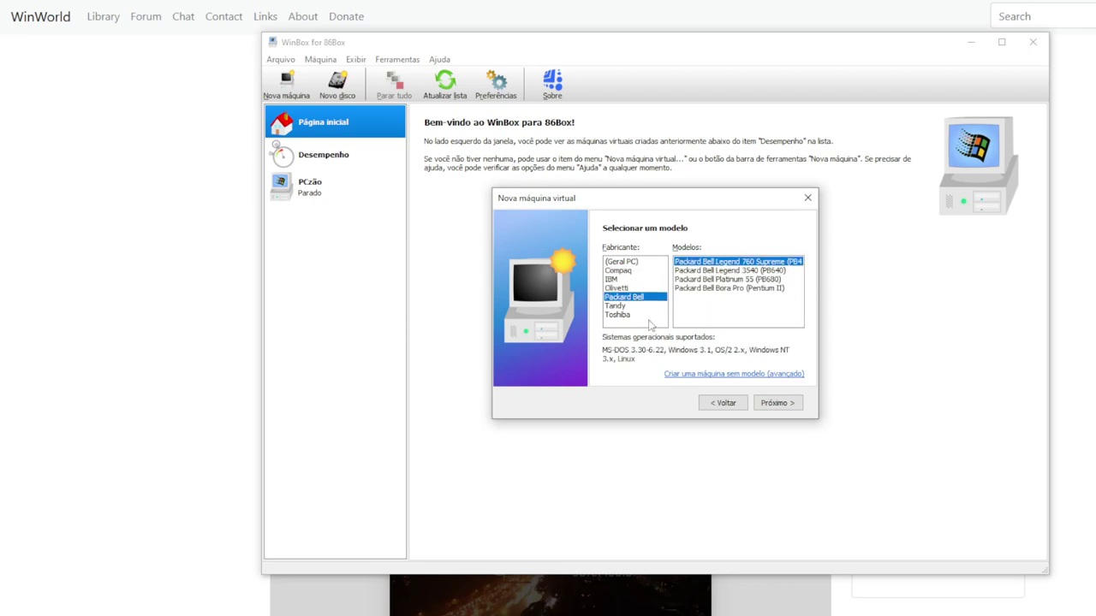
pyautogui.click(633, 307)
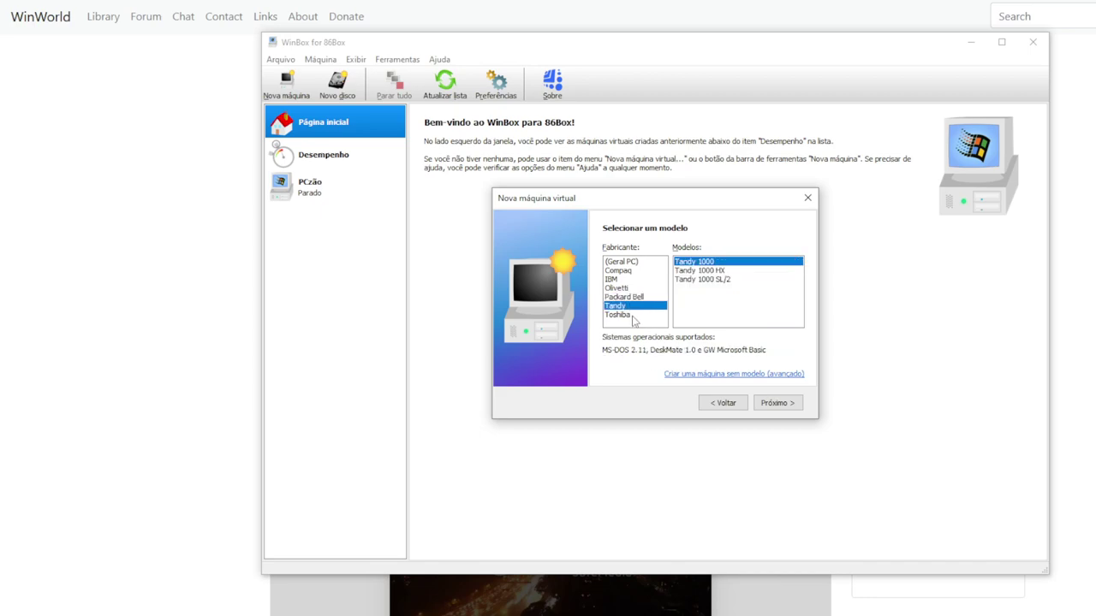
pyautogui.click(634, 316)
pyautogui.click(632, 297)
pyautogui.click(627, 289)
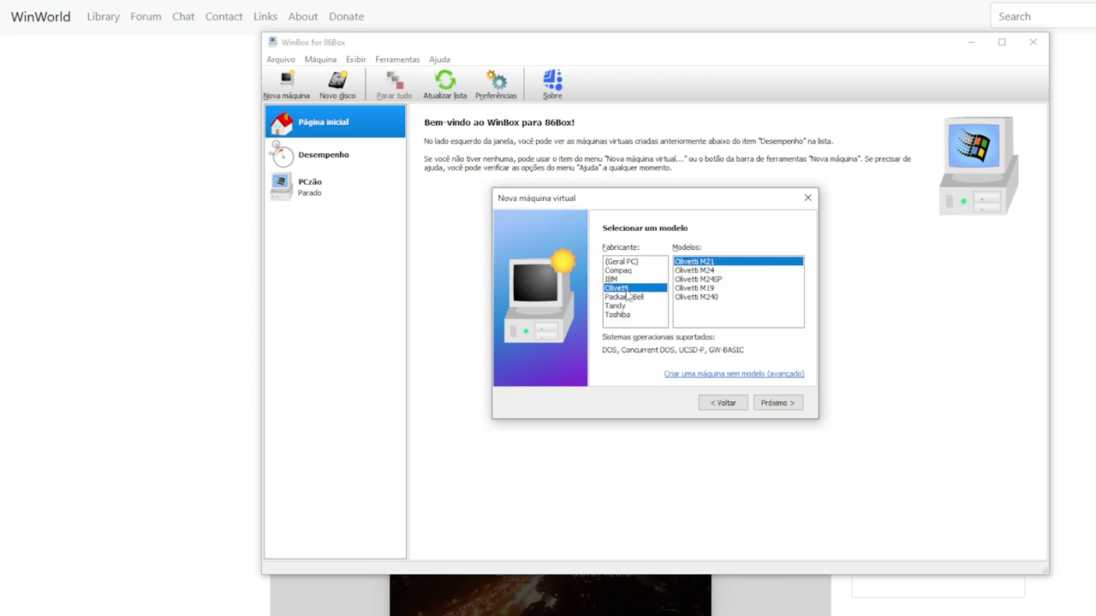
pyautogui.click(629, 280)
pyautogui.click(628, 271)
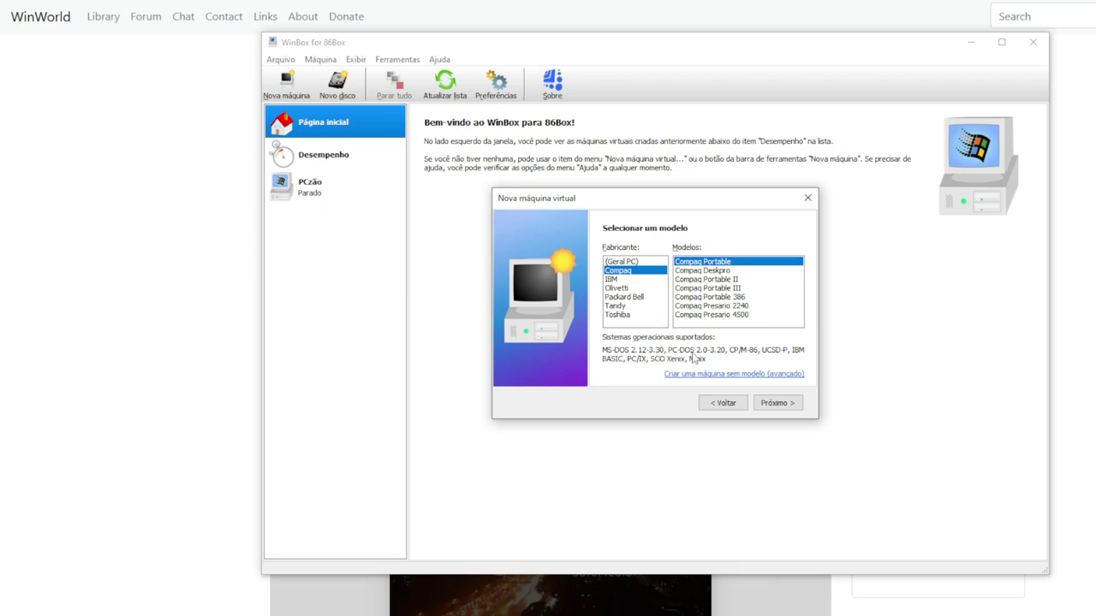
# Check supported systems for Compaq Deskpro, Portable II/III/386 and Presario 2240/4500 models
pyautogui.click(728, 271)
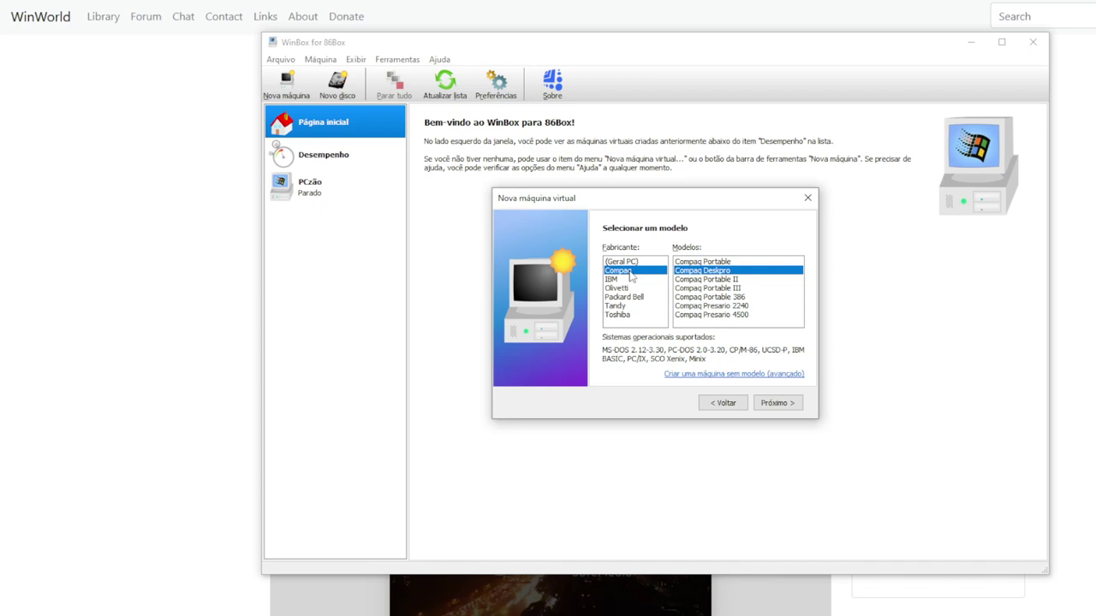
pyautogui.click(725, 280)
pyautogui.click(733, 289)
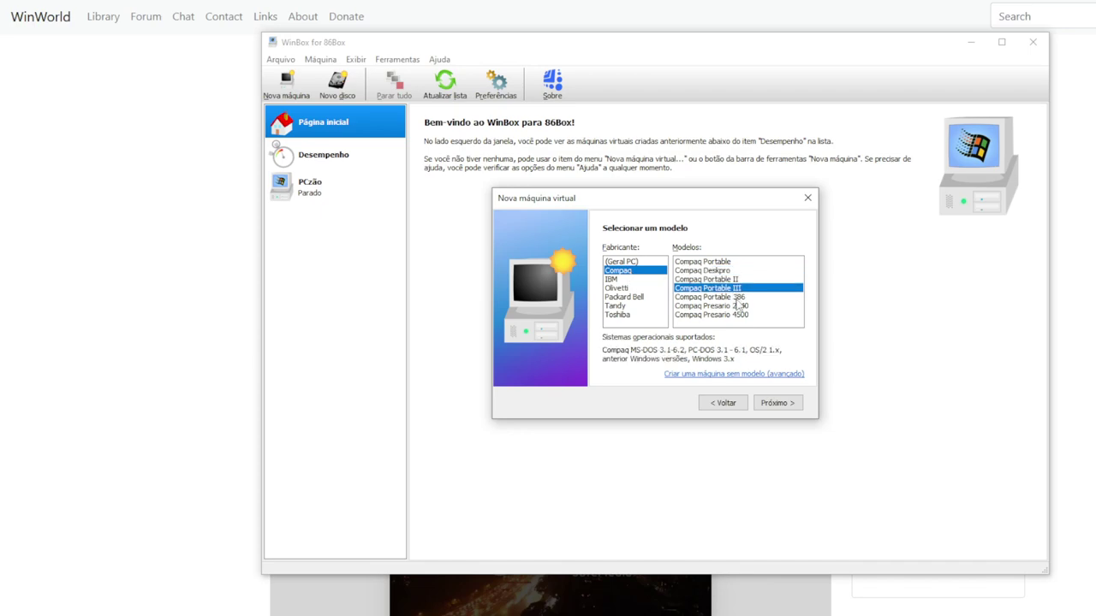
pyautogui.click(736, 299)
pyautogui.click(736, 306)
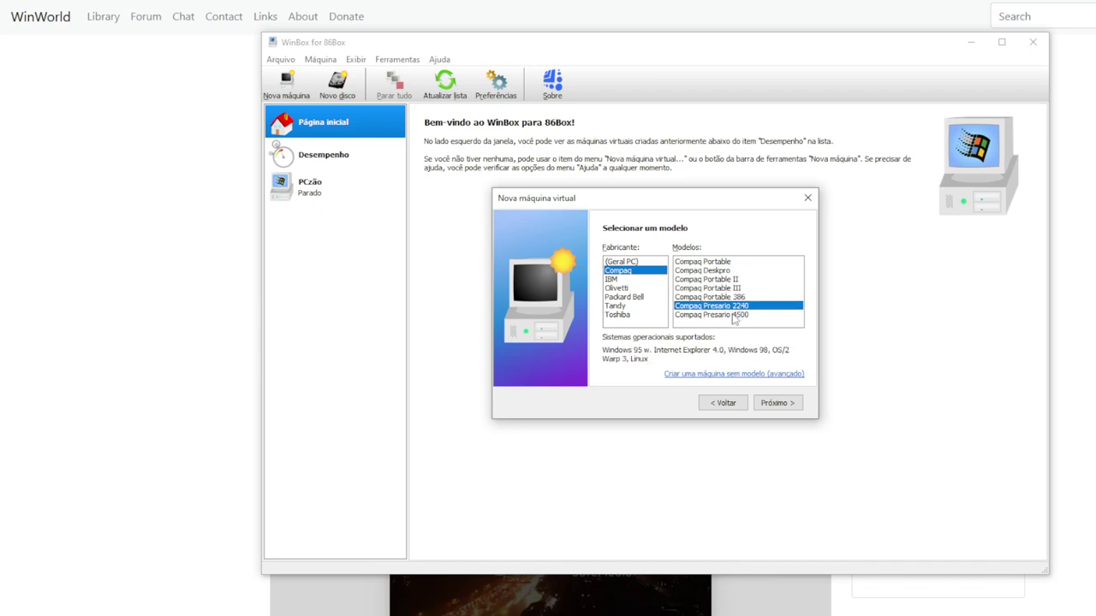
pyautogui.click(733, 317)
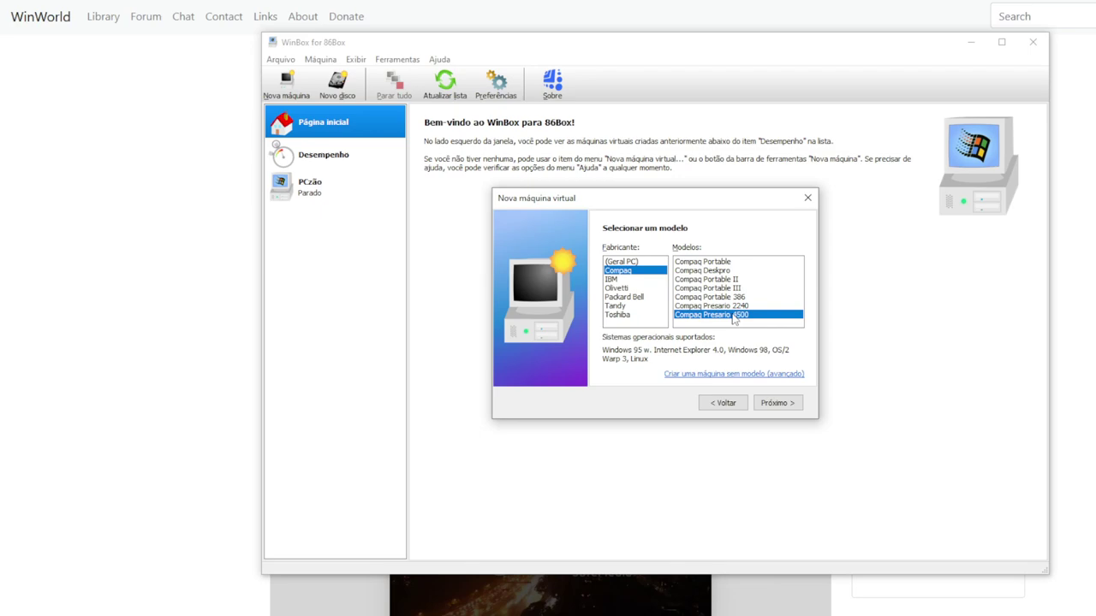
pyautogui.click(728, 262)
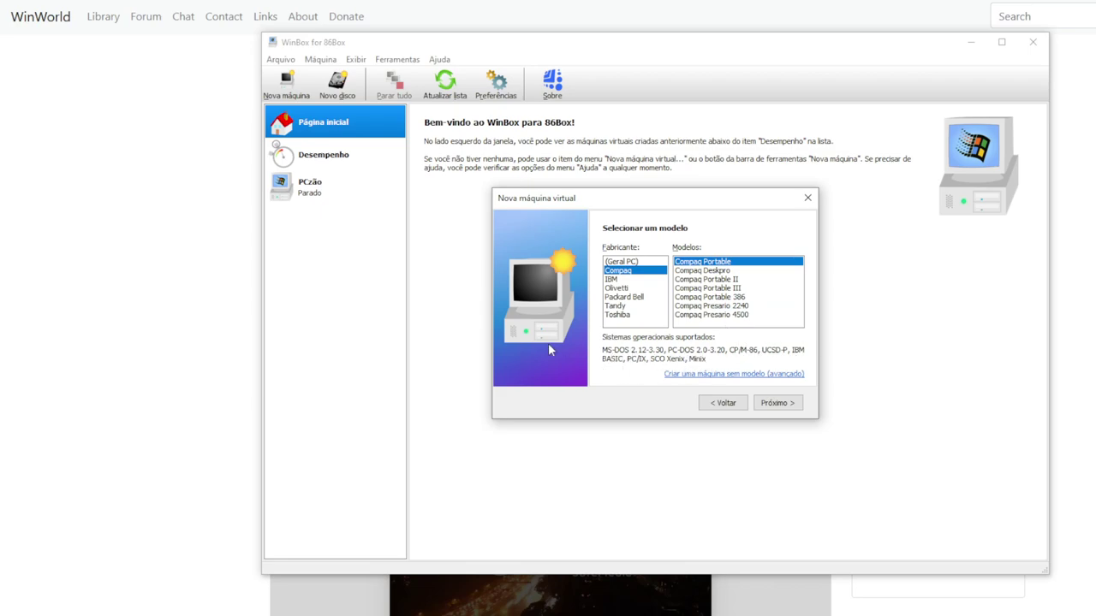
# Check supported systems for the IBM PC/XT (1986), PCjr and PC/AT models
pyautogui.click(615, 281)
pyautogui.click(712, 300)
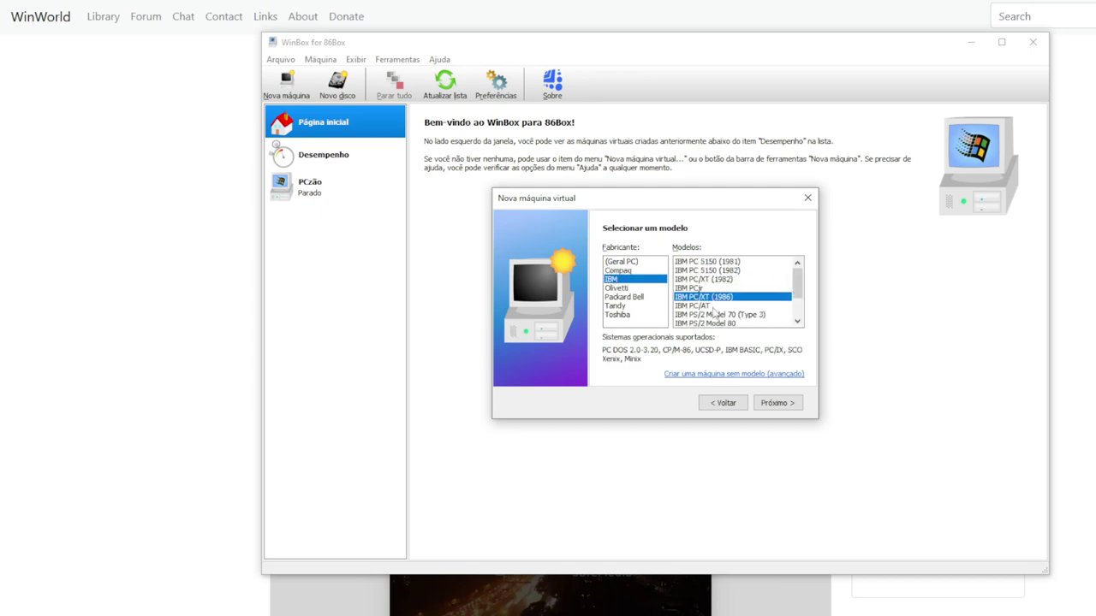
pyautogui.click(701, 290)
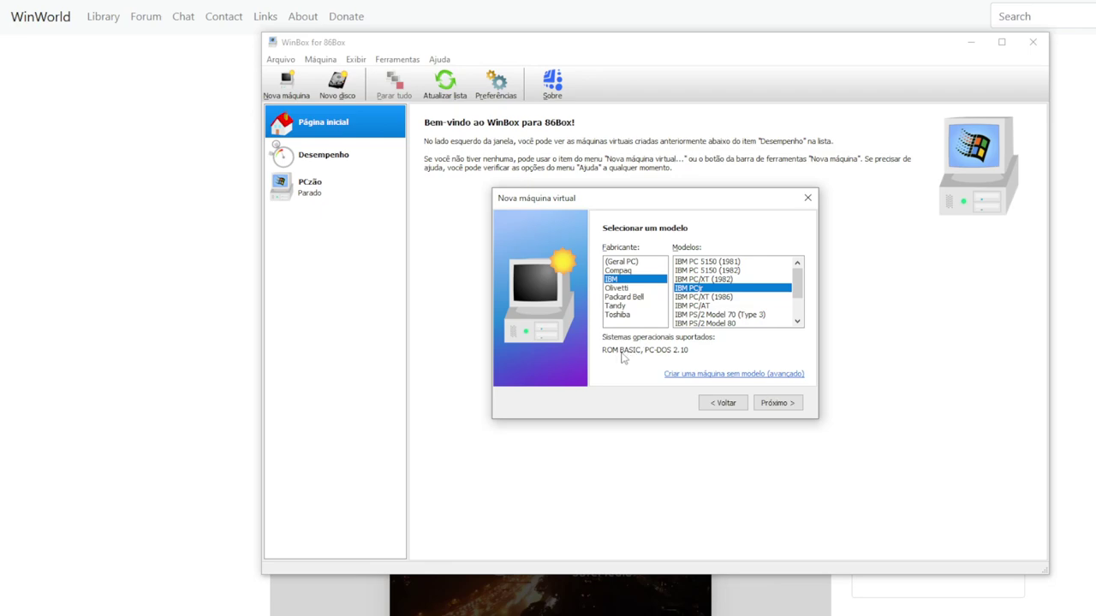
pyautogui.click(707, 306)
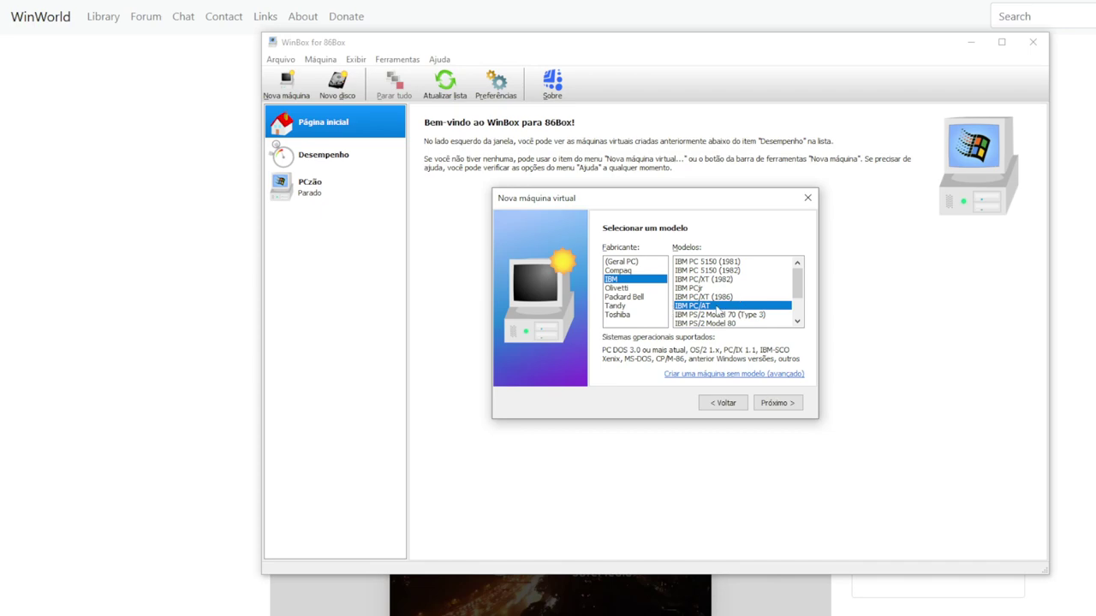
pyautogui.scroll(-2, 732, 304)
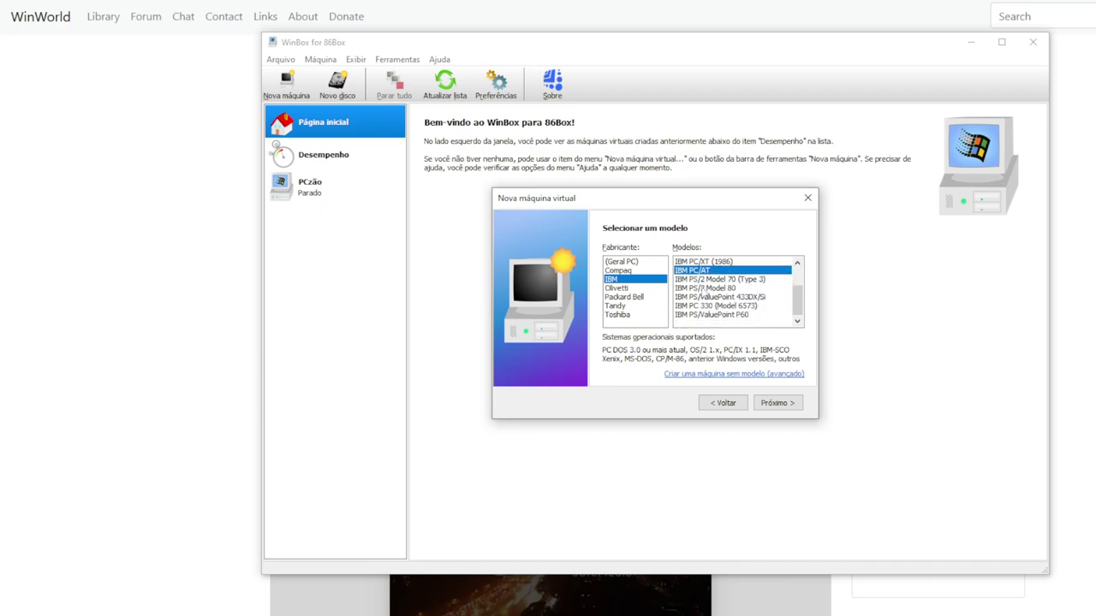
pyautogui.scroll(1, 704, 294)
# Choose (Geral PC) and the Intel Pentium sistema PCI base model
pyautogui.click(624, 261)
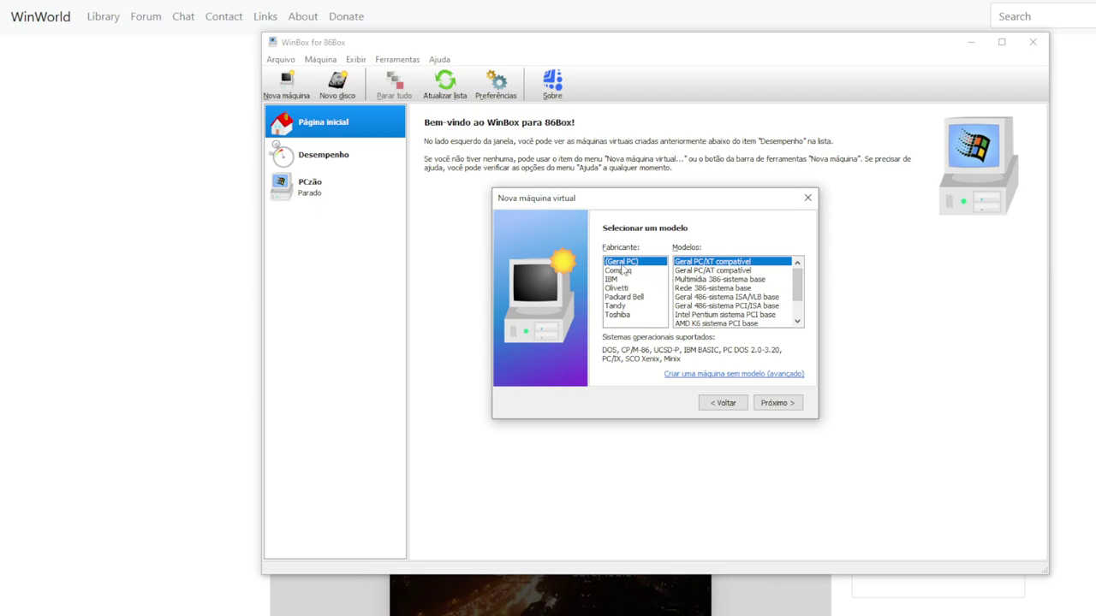
pyautogui.click(724, 319)
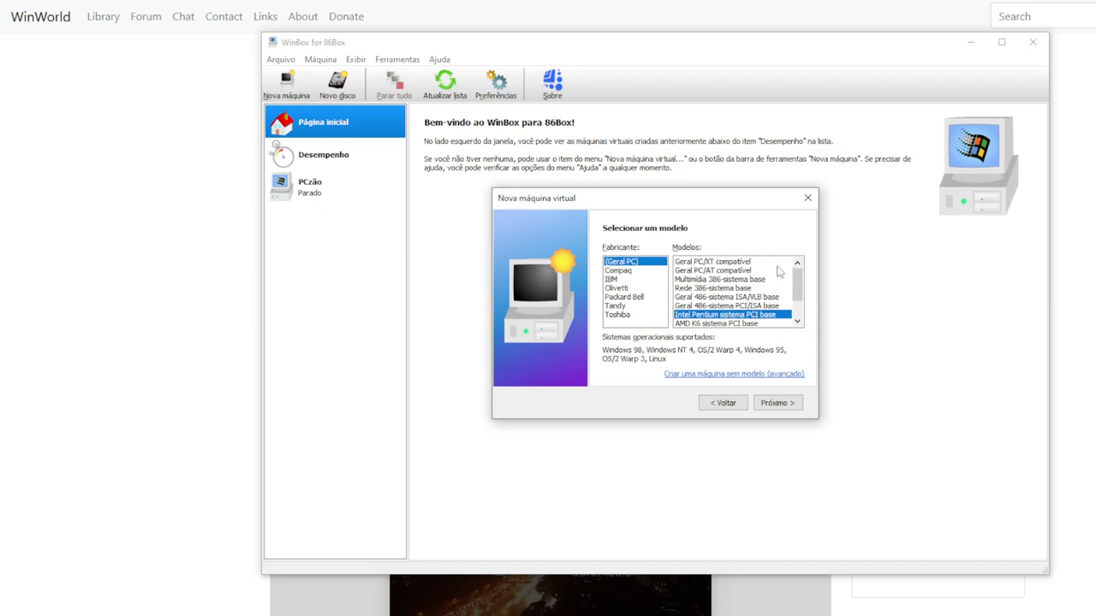
pyautogui.moveTo(797, 285); pyautogui.dragTo(798, 292)
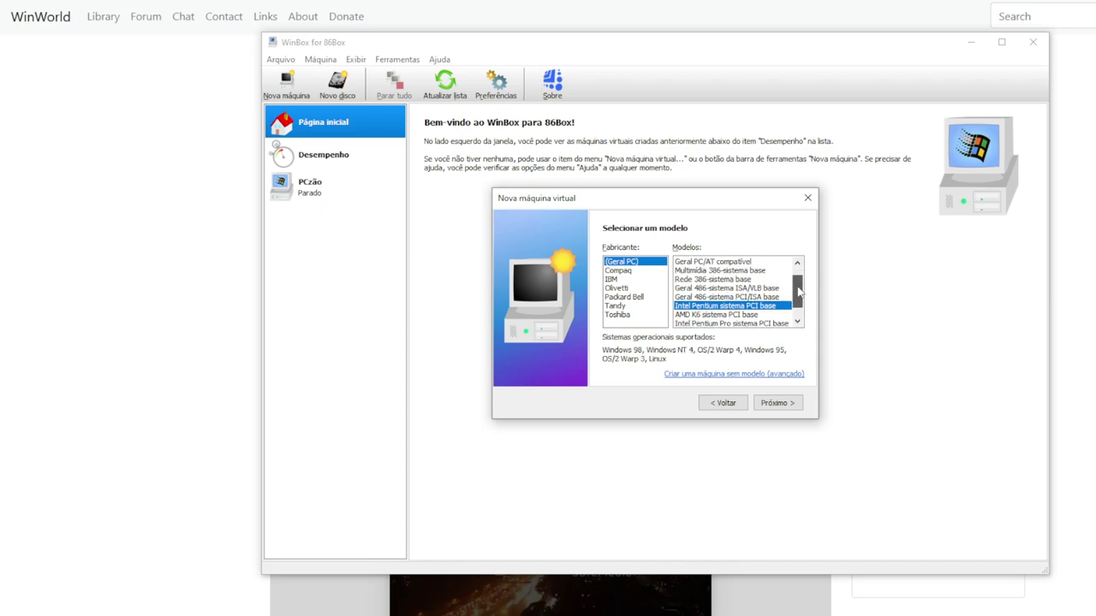
# Set CPU to Intel Pentium (90 MHz), memory to 64 MB and printer to Nenhum
pyautogui.click(776, 403)
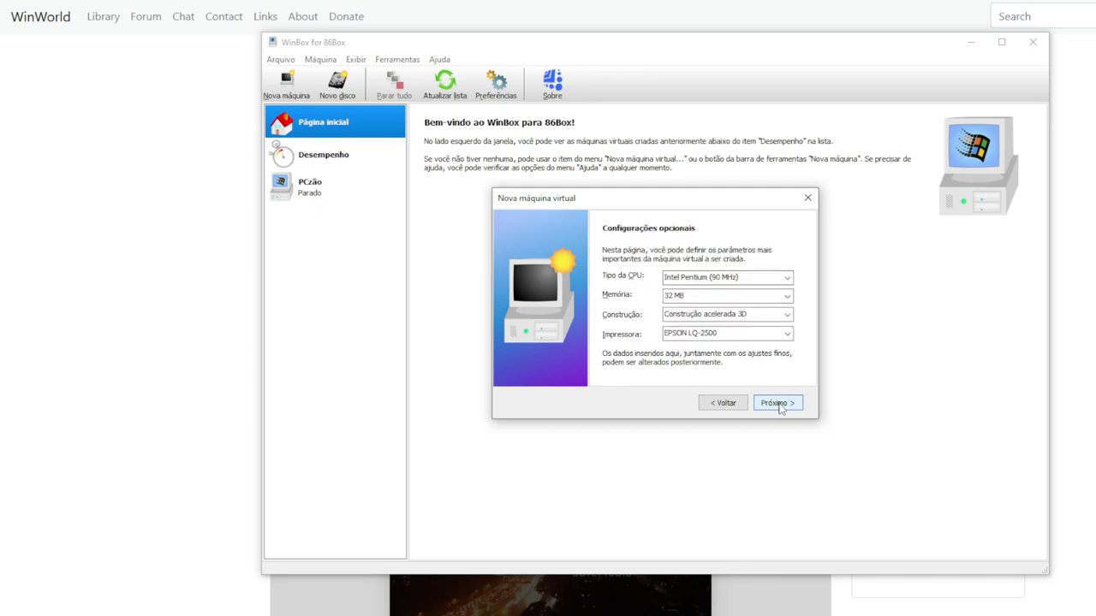
pyautogui.click(786, 278)
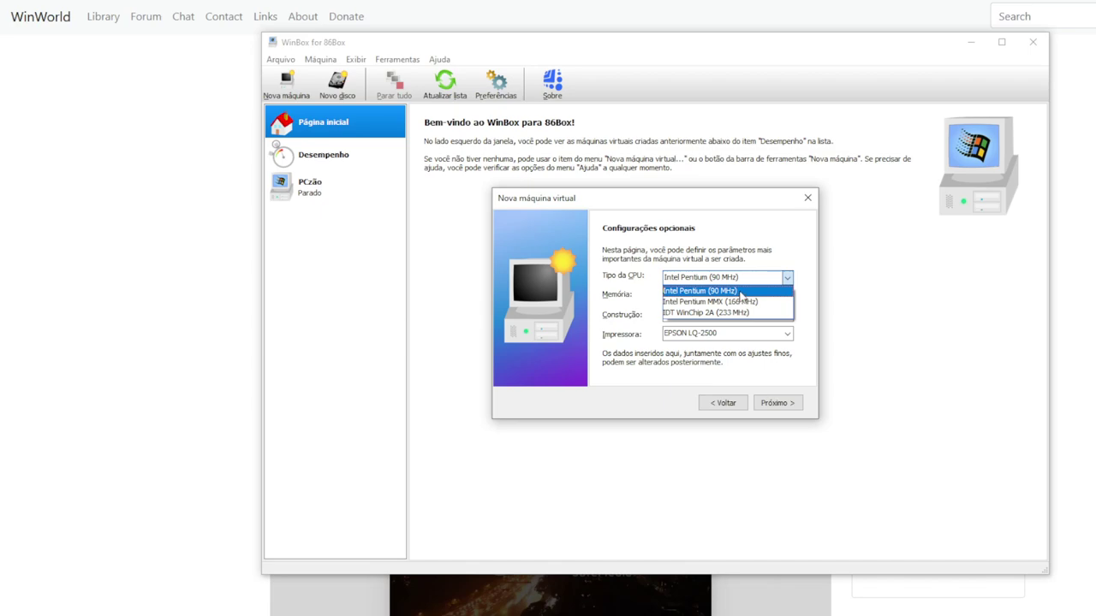
pyautogui.click(742, 295)
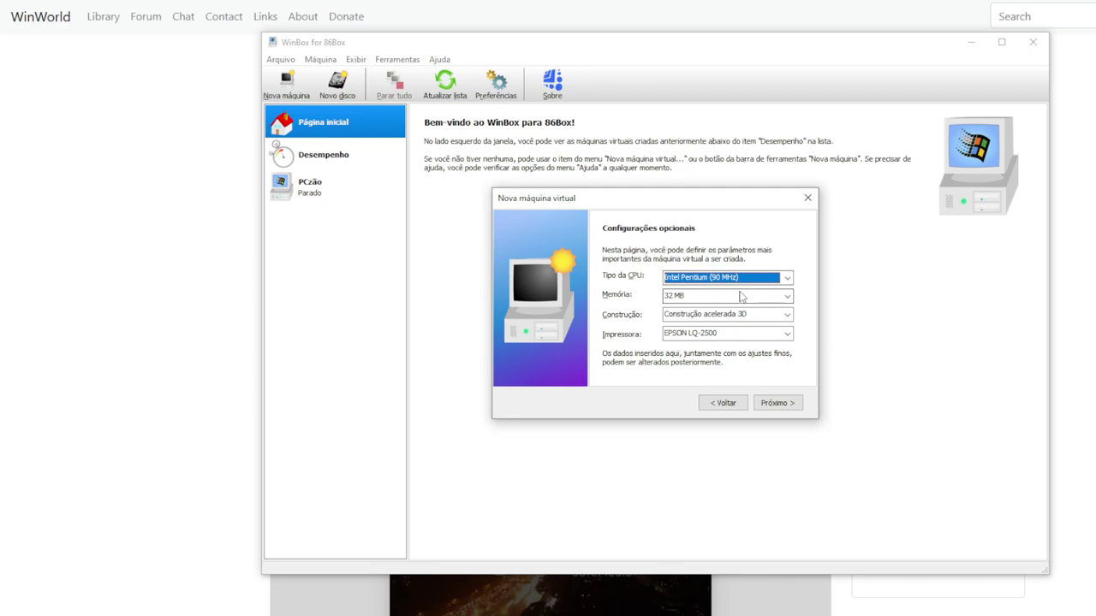
pyautogui.click(785, 296)
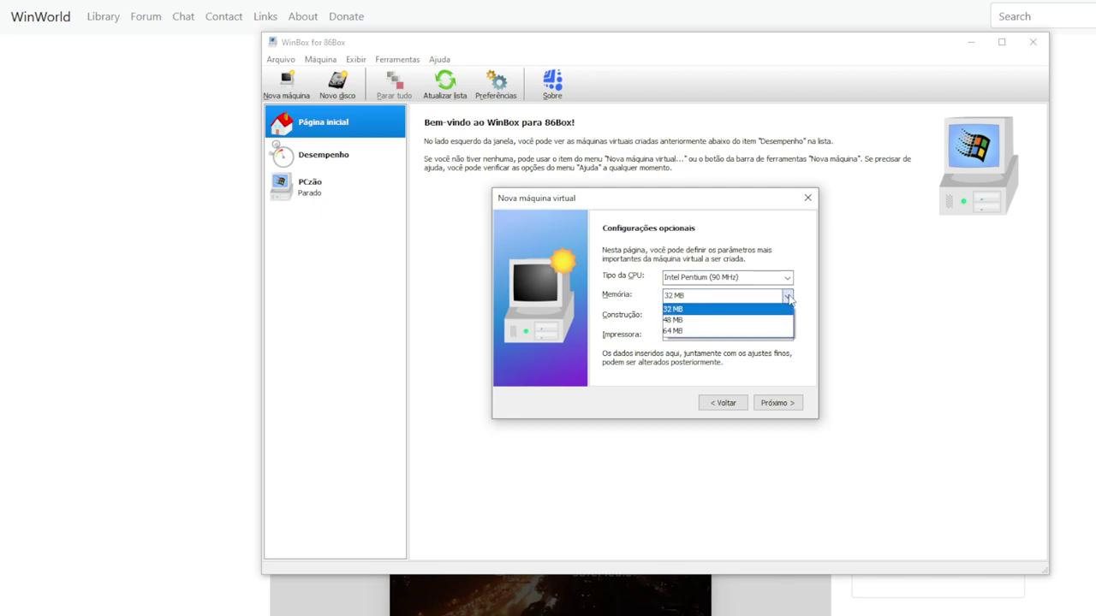
pyautogui.click(694, 330)
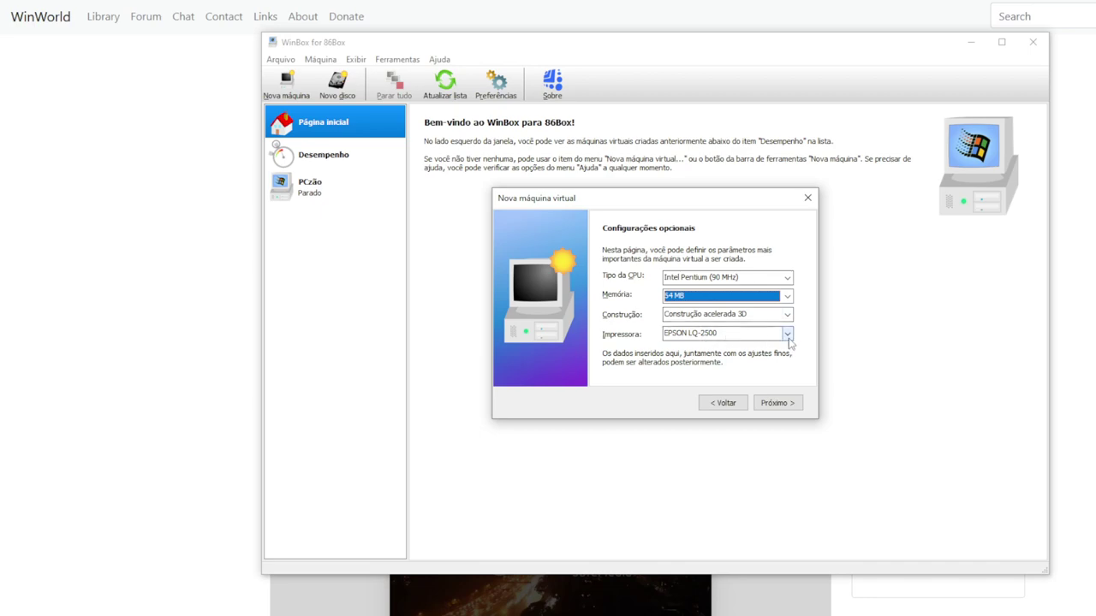
pyautogui.click(786, 334)
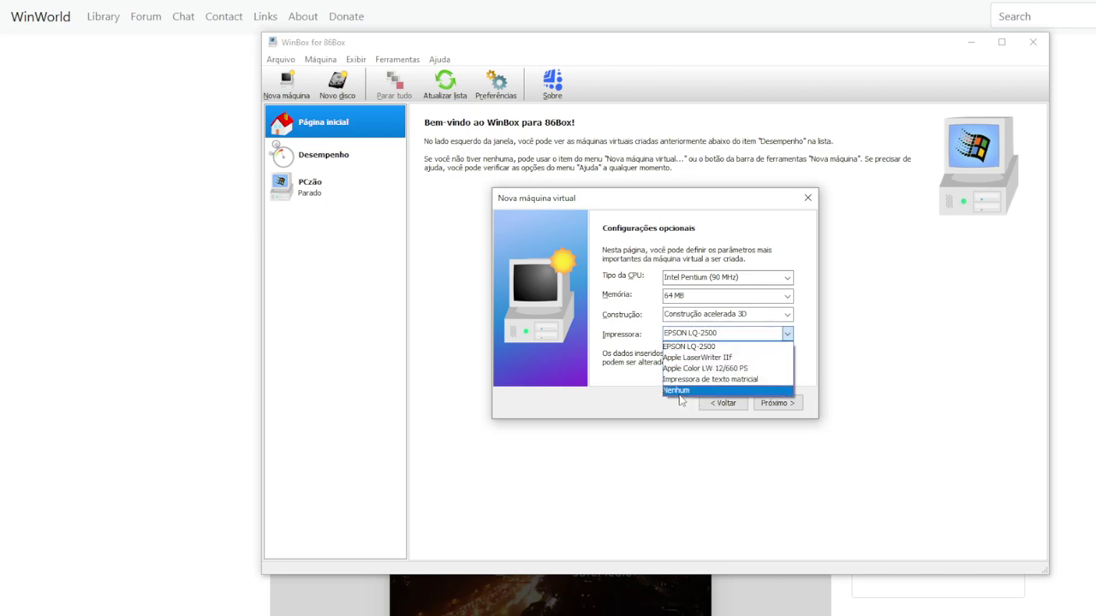
pyautogui.click(682, 393)
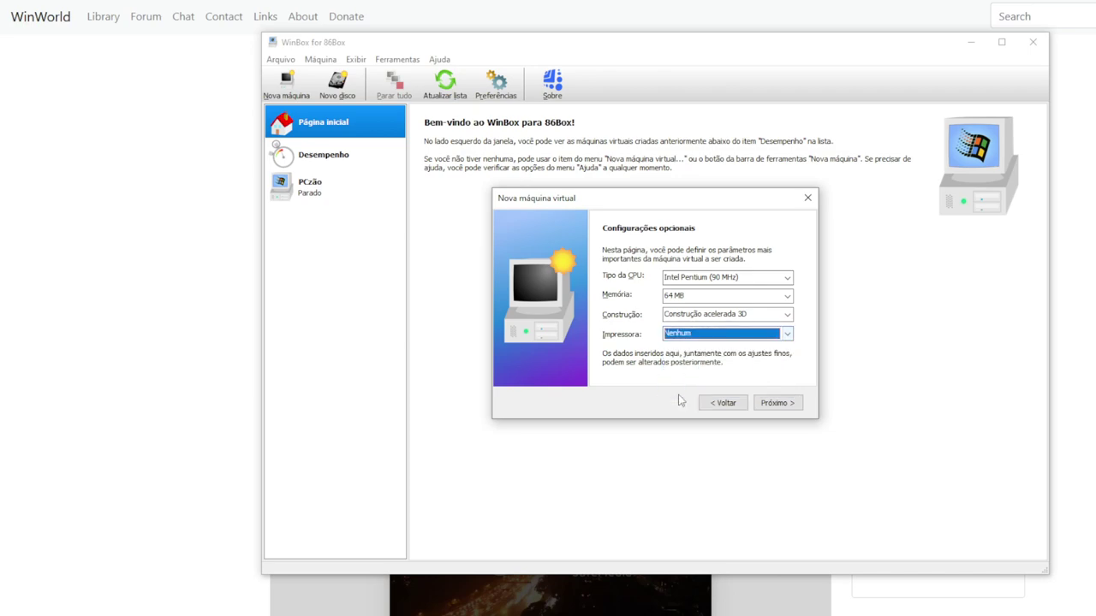
pyautogui.click(785, 406)
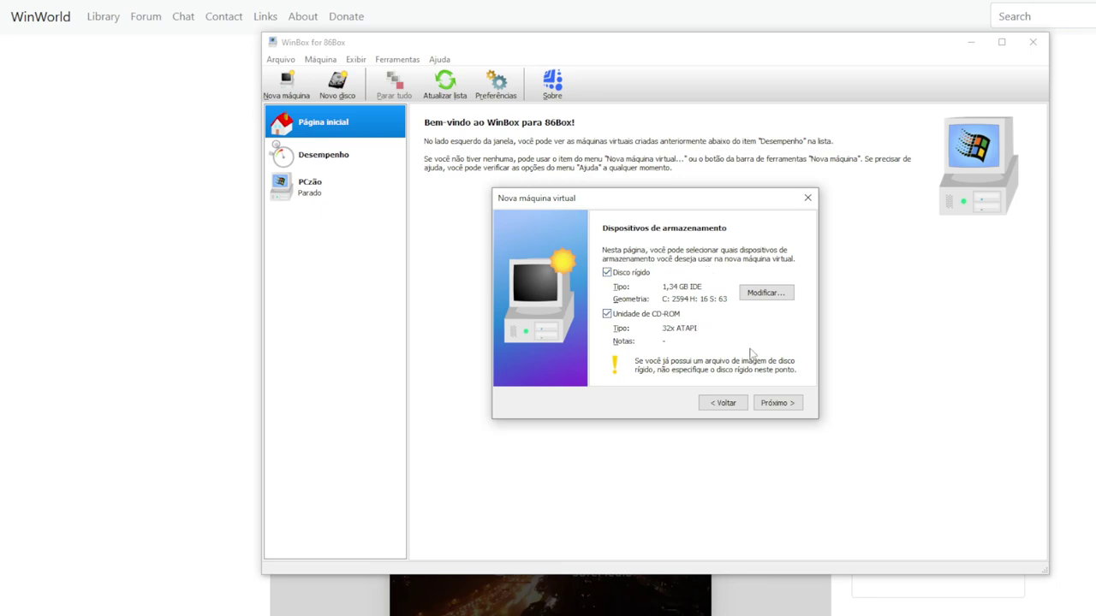
# Accept the default hard disk and CD-ROM, and finish creation with Mostrar mais configurações após a criação ticked
pyautogui.click(777, 403)
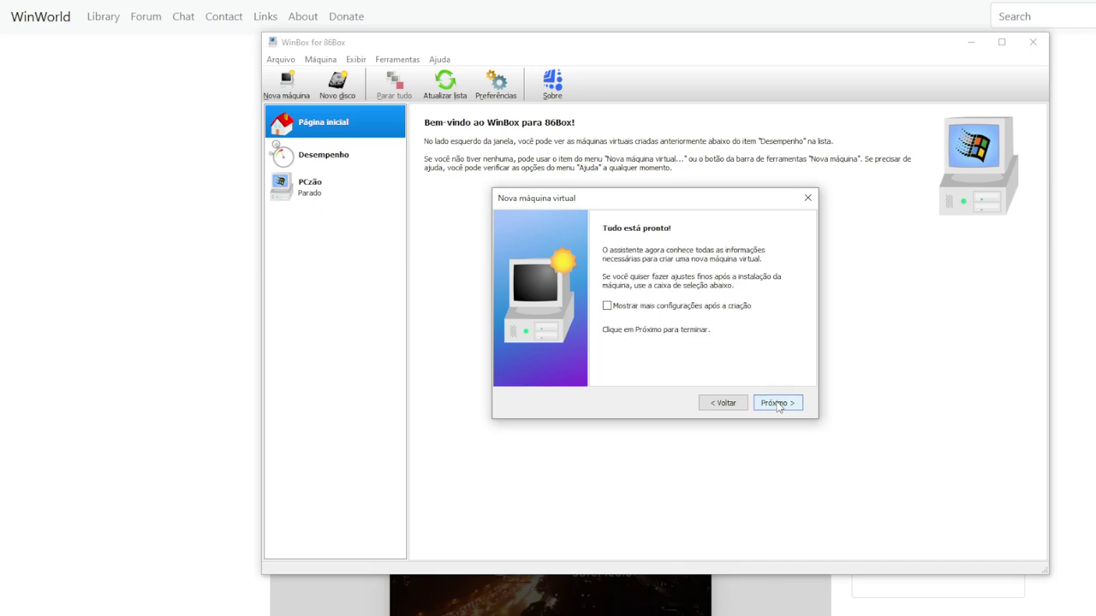
pyautogui.click(609, 308)
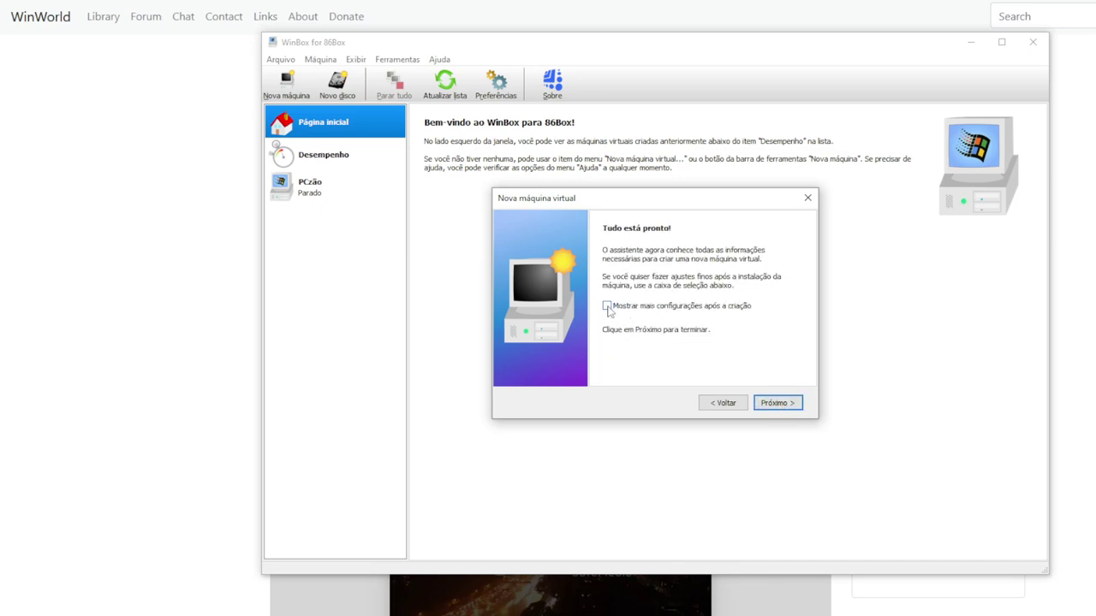
pyautogui.click(785, 403)
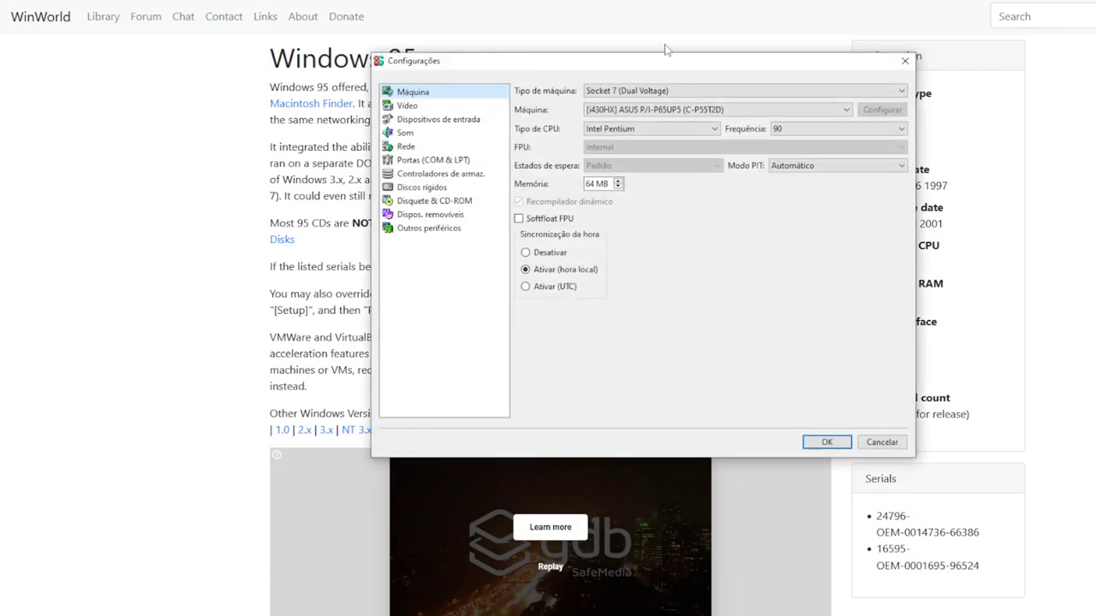
# Keep Socket 7 (Dual Voltage) and the ASUS P/I-P65UP5 motherboard in the machine settings
pyautogui.moveTo(665, 66); pyautogui.dragTo(646, 134)
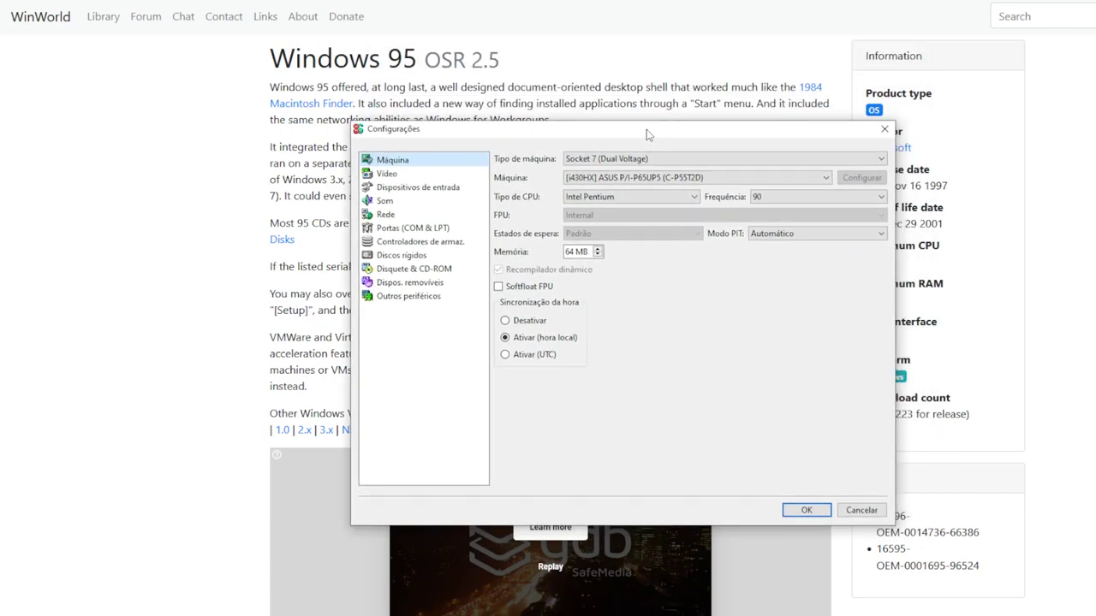
pyautogui.click(881, 159)
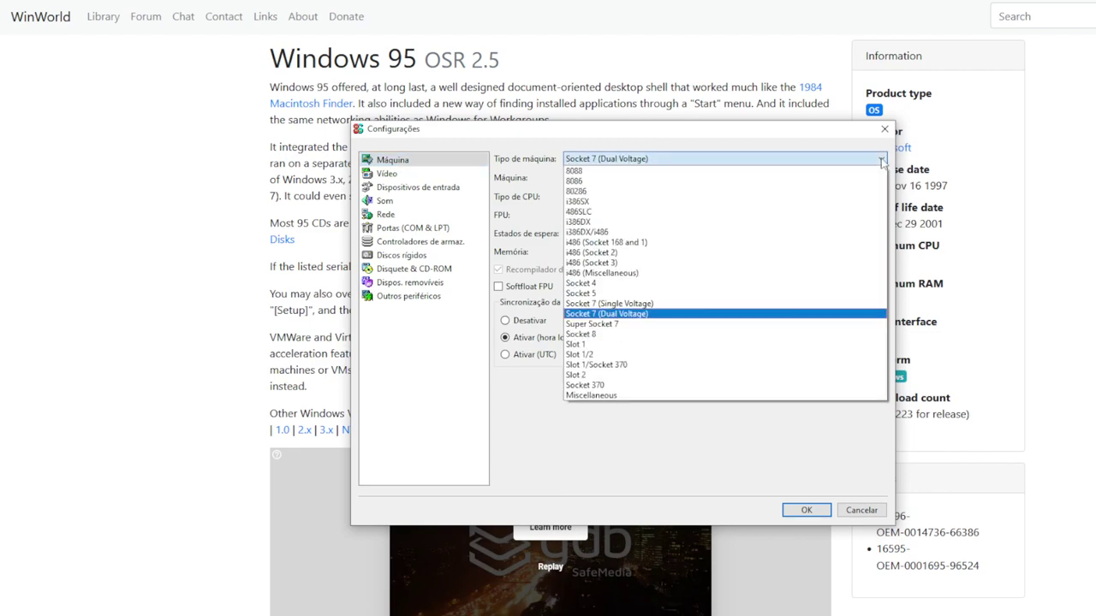
pyautogui.click(881, 159)
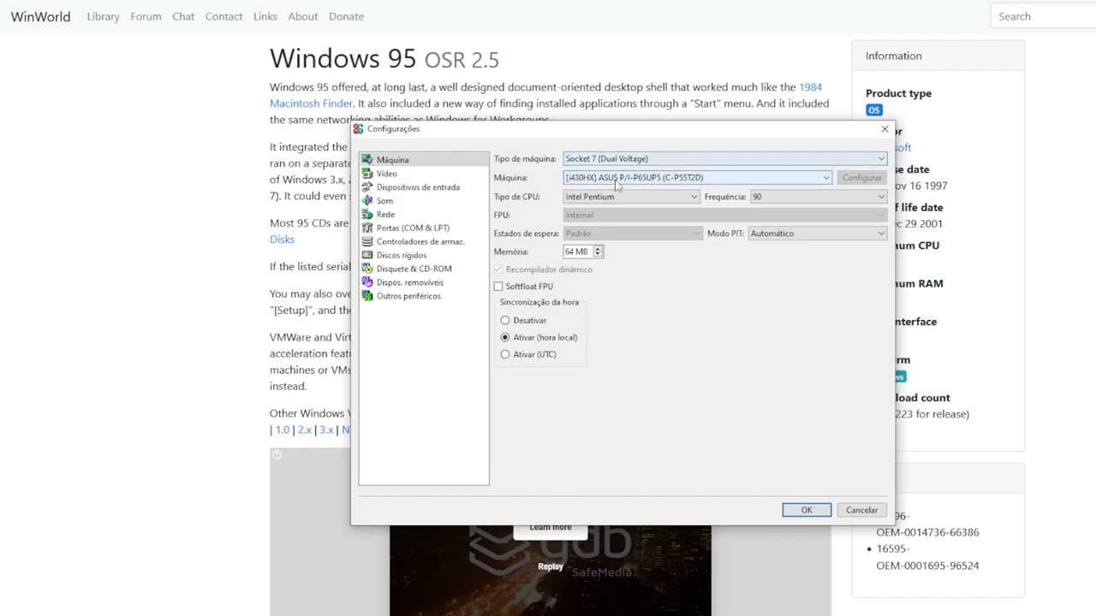
pyautogui.click(826, 178)
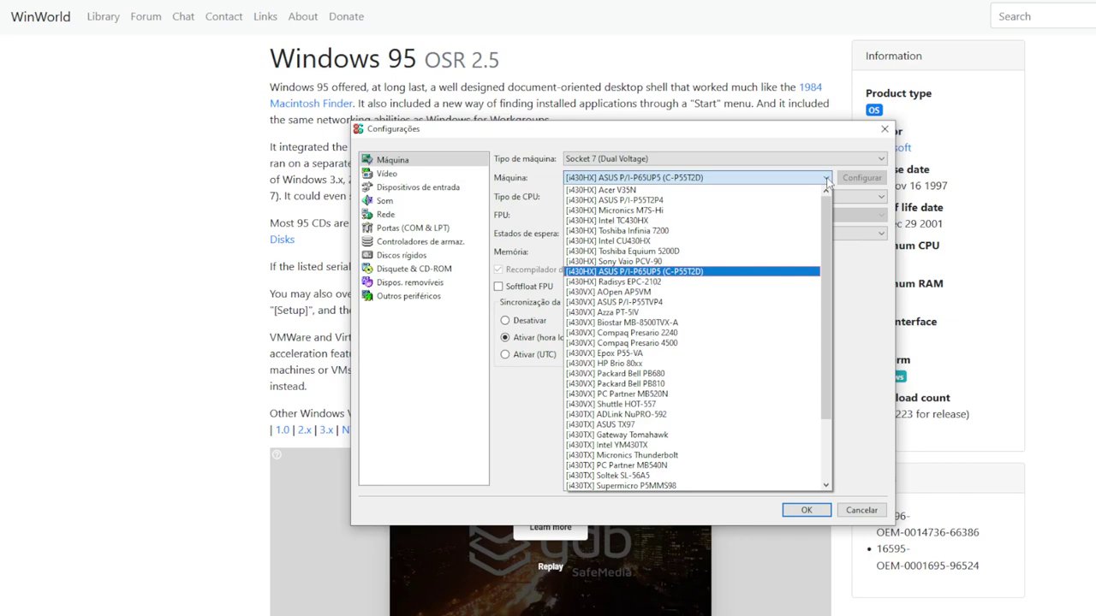
pyautogui.click(826, 179)
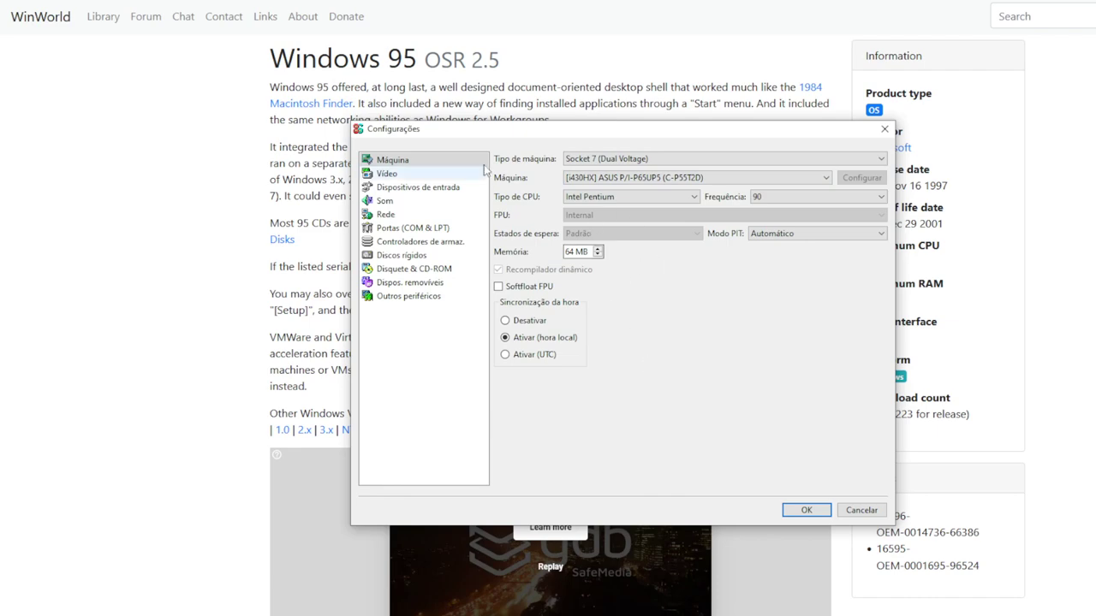
pyautogui.click(400, 174)
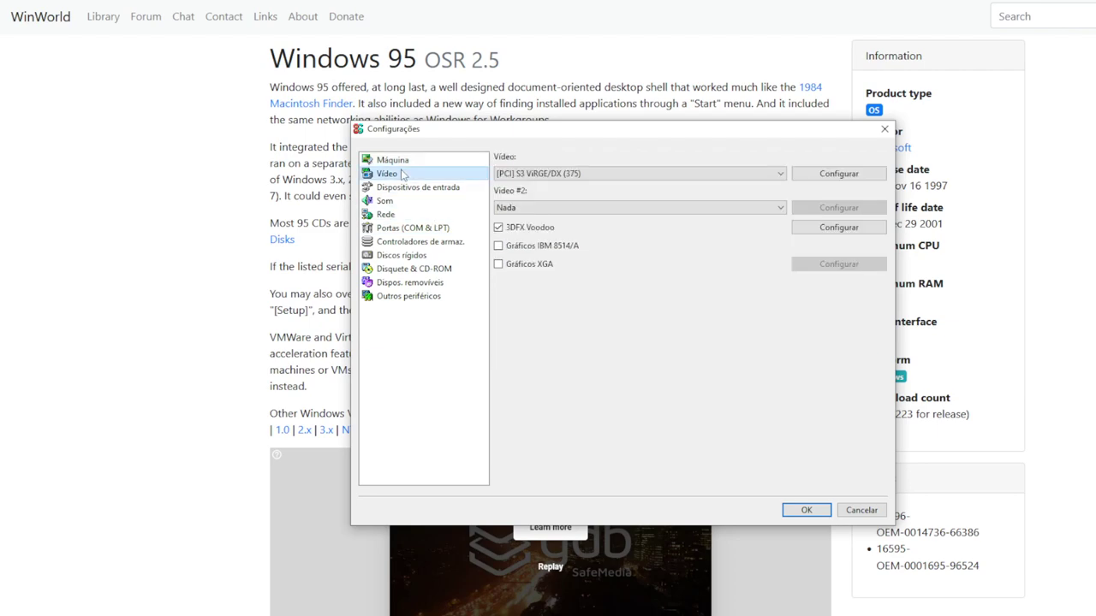
# Change the video card from S3 ViRGE/DX to [PCI] S3 Trio32 (Diamond Stealth SE)
pyautogui.click(781, 174)
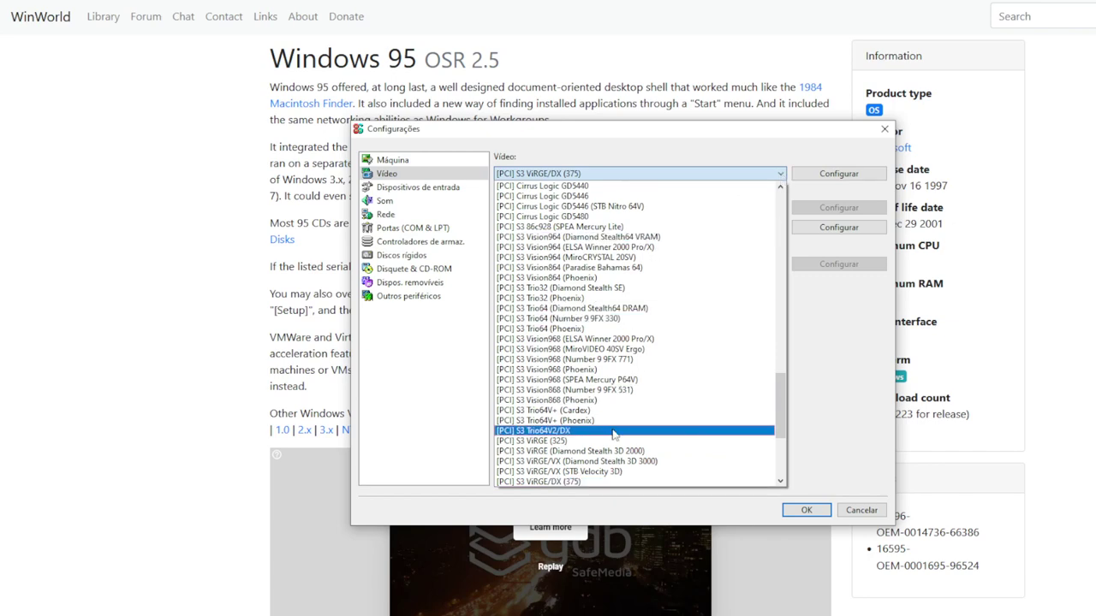
pyautogui.scroll(4, 601, 327)
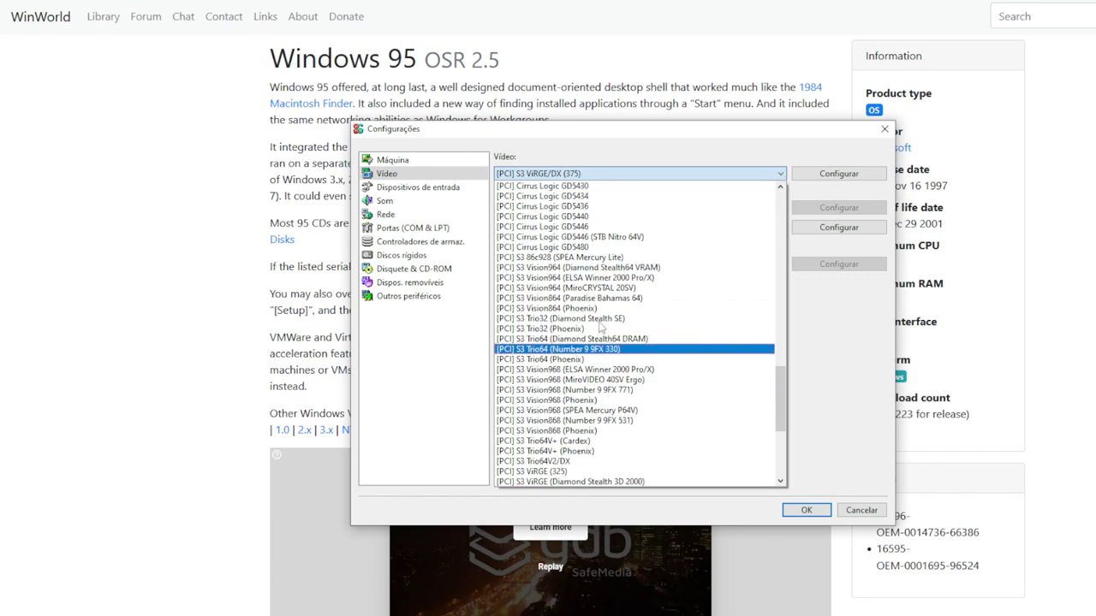
pyautogui.scroll(10, 601, 327)
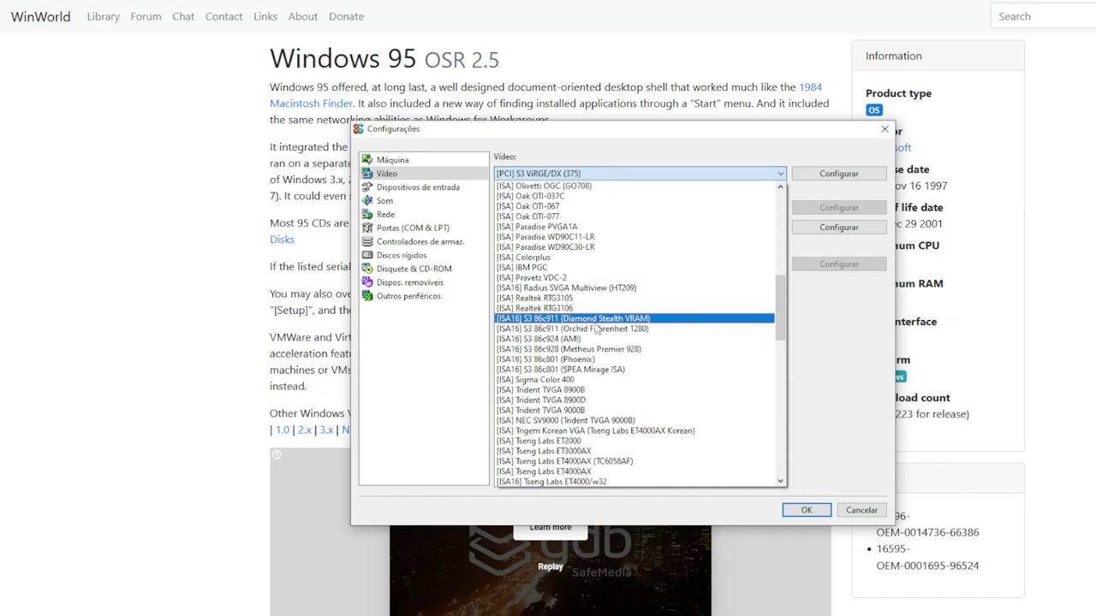
pyautogui.scroll(3, 601, 328)
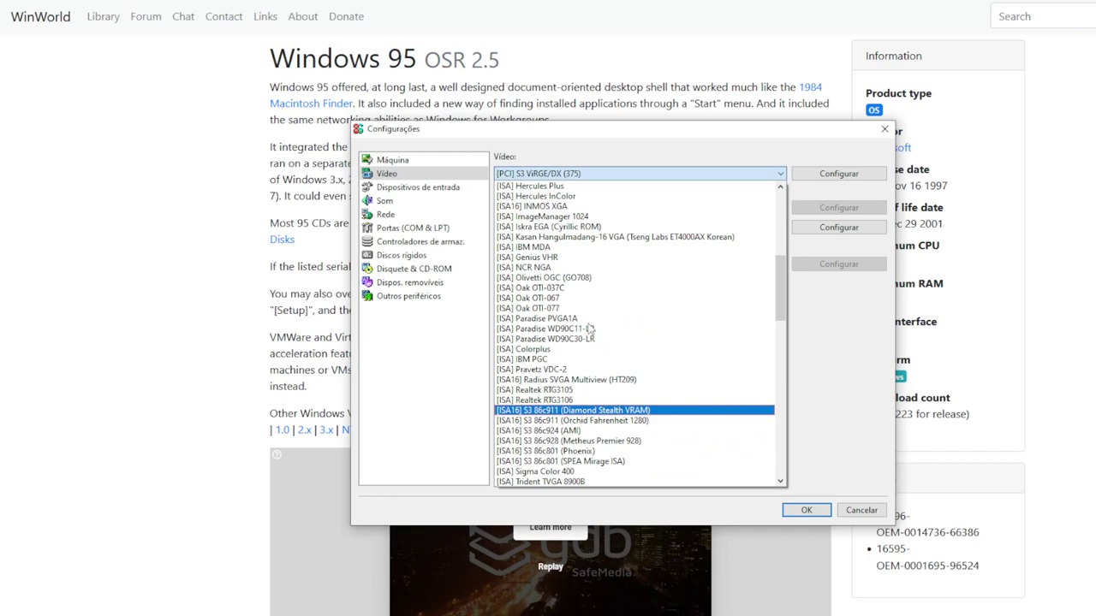
pyautogui.scroll(10, 590, 328)
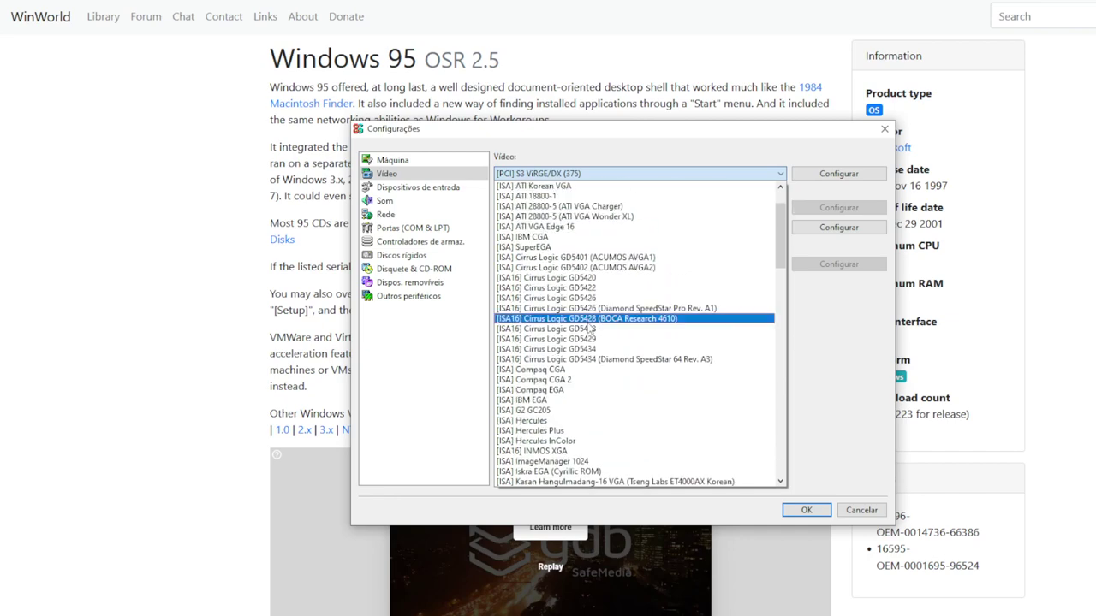
pyautogui.scroll(-9, 590, 329)
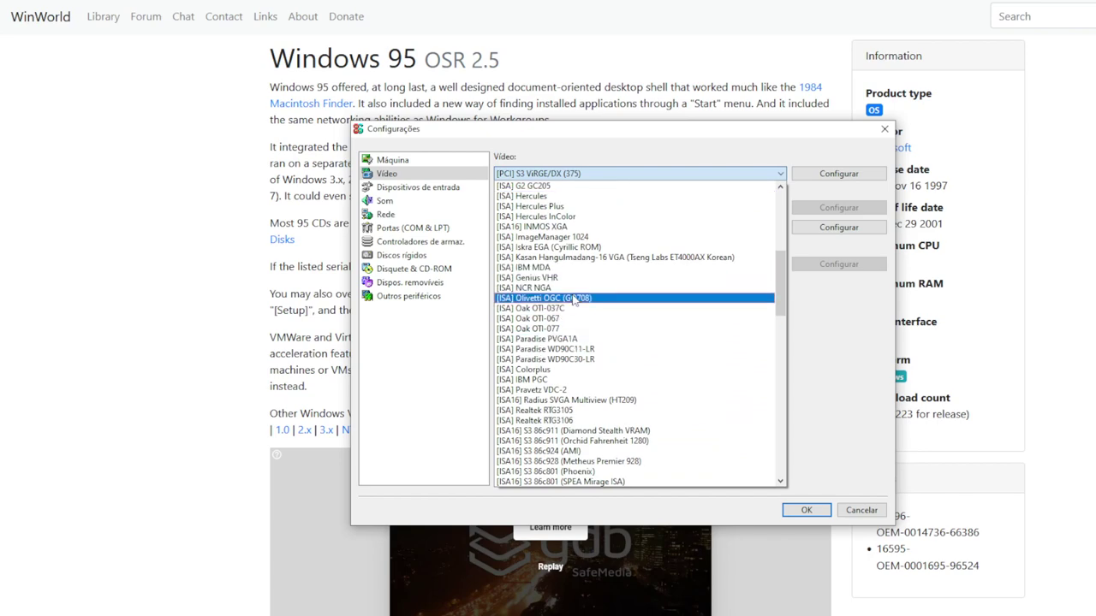
pyautogui.scroll(-3, 599, 310)
pyautogui.scroll(-7, 602, 306)
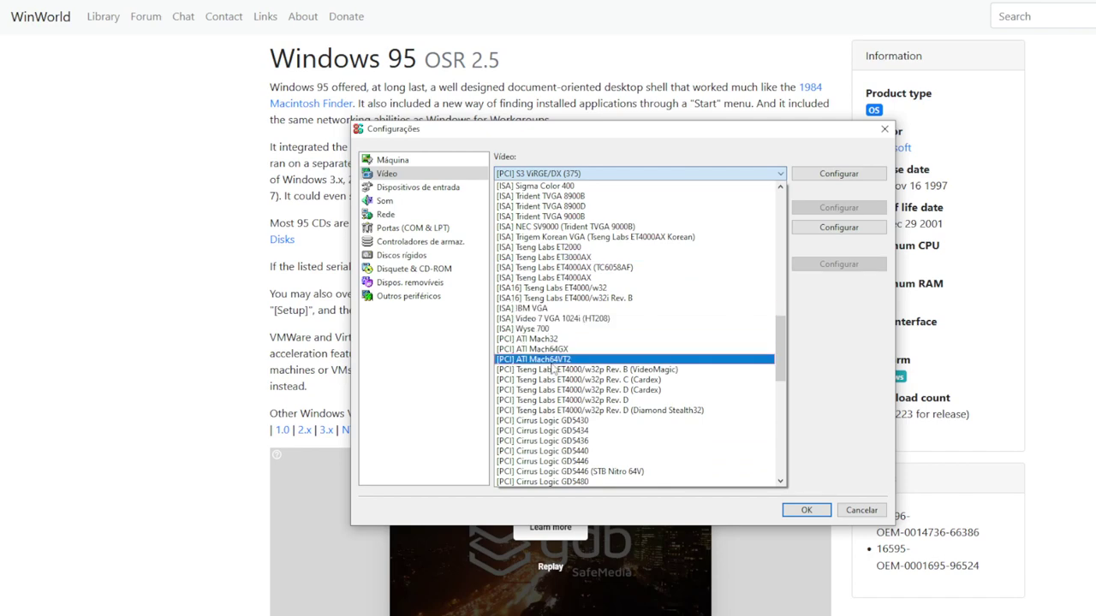
pyautogui.scroll(-3, 574, 390)
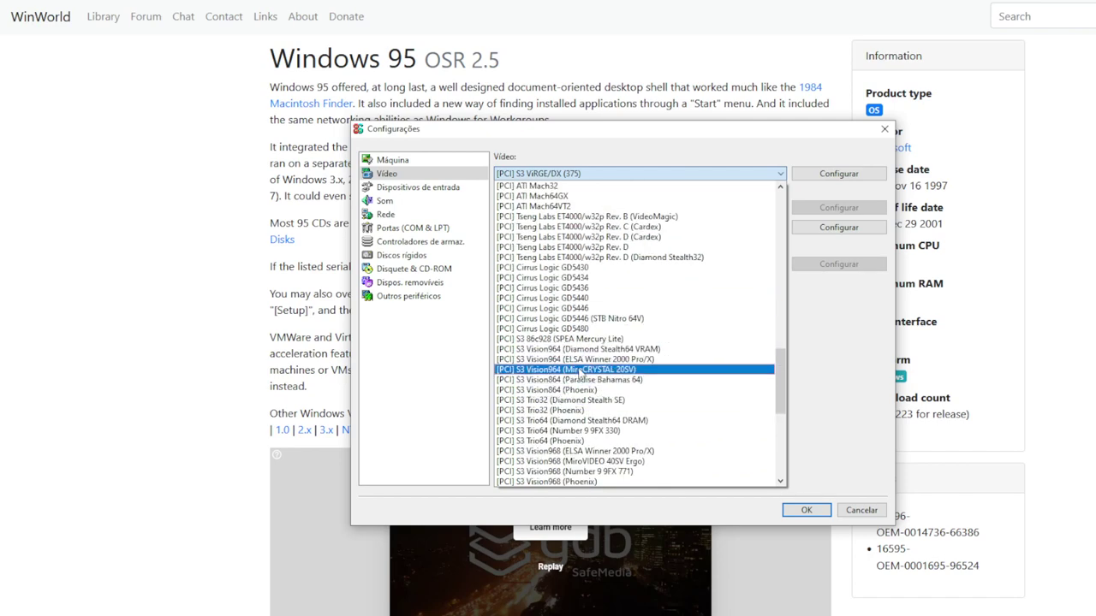
pyautogui.scroll(-5, 558, 359)
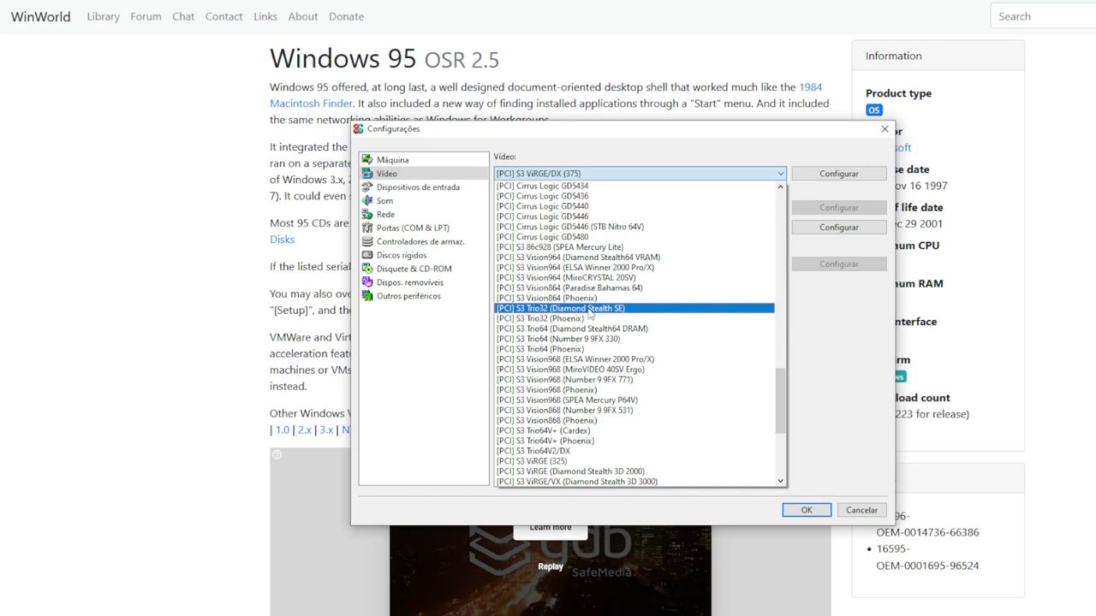
pyautogui.click(590, 309)
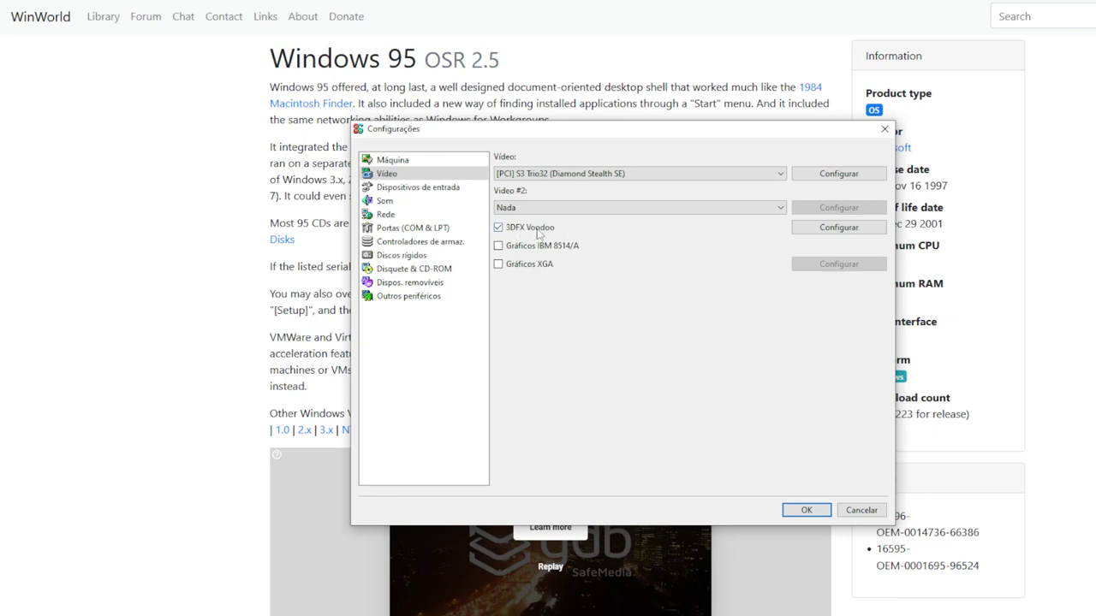
pyautogui.click(419, 195)
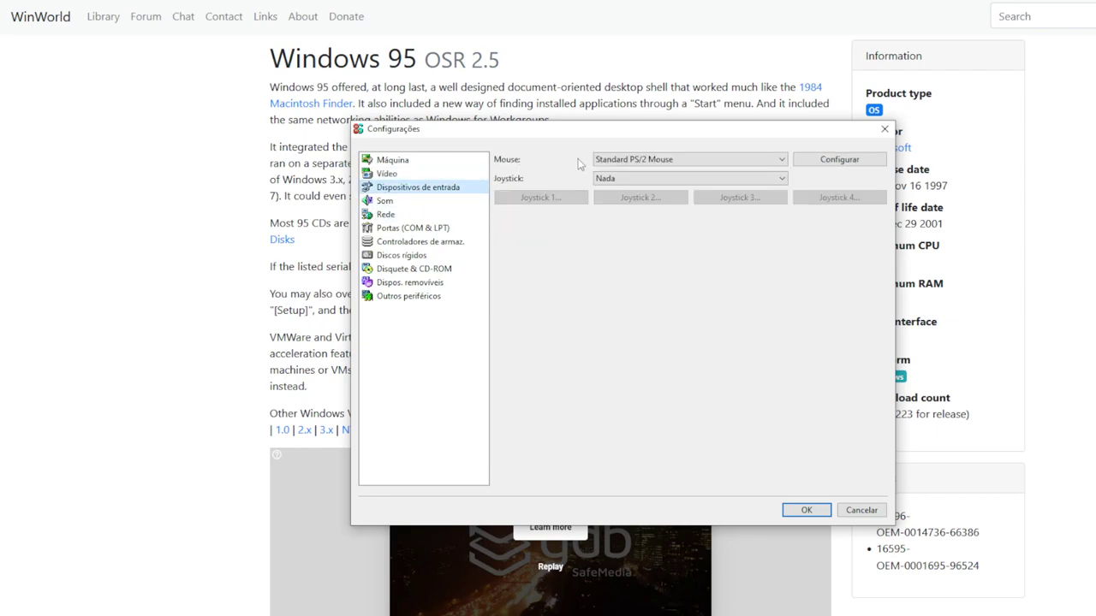
# Leave the joystick at Nada and set MIDI output to Roland MT-32 (New) Emulation
pyautogui.click(782, 179)
pyautogui.click(781, 182)
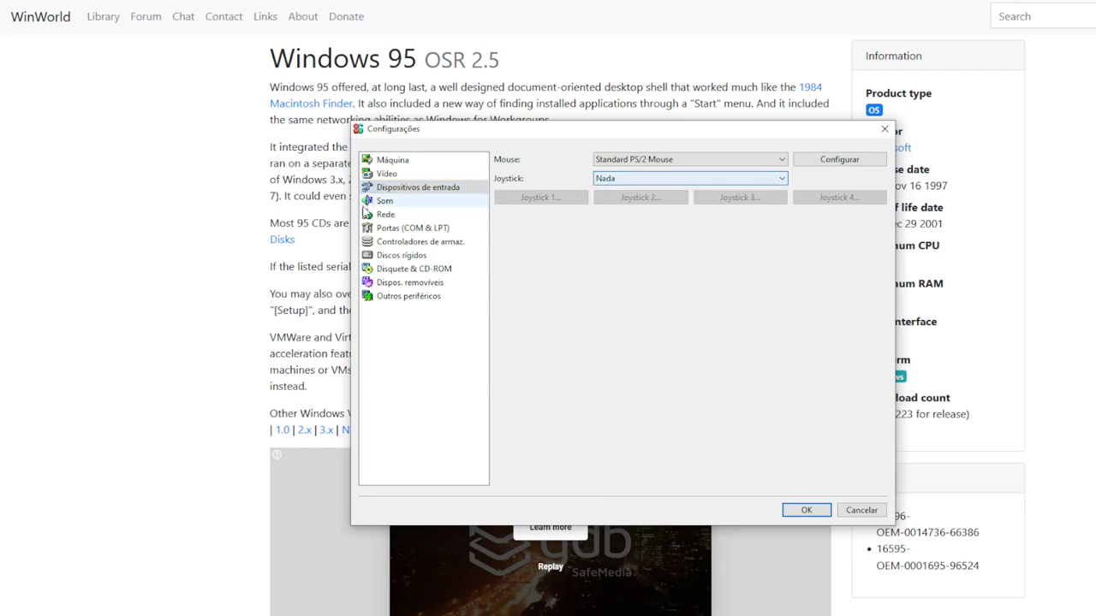
pyautogui.click(387, 201)
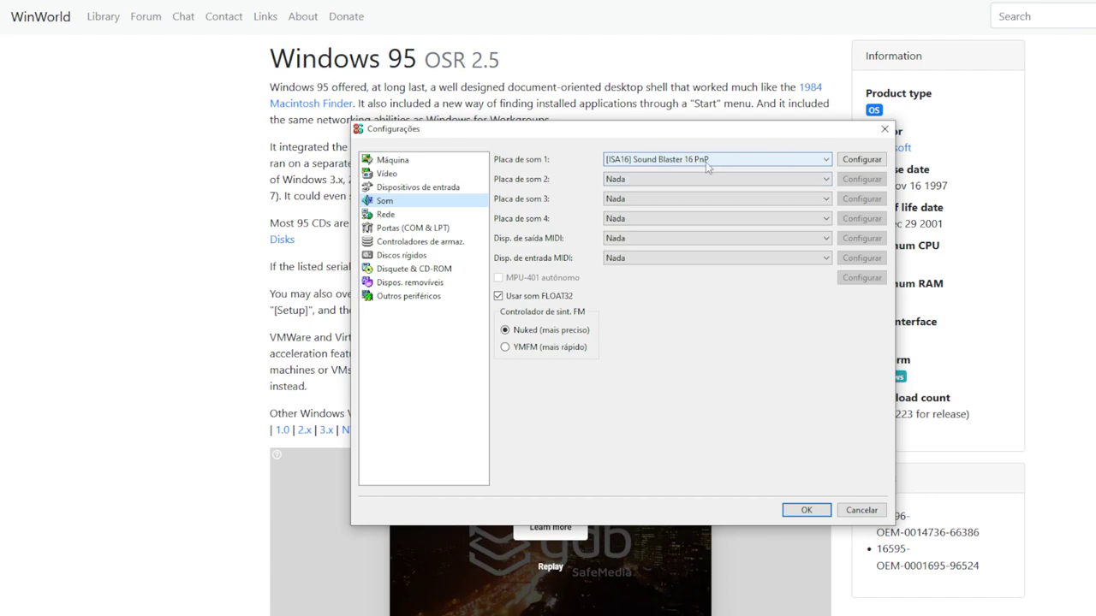
pyautogui.click(641, 239)
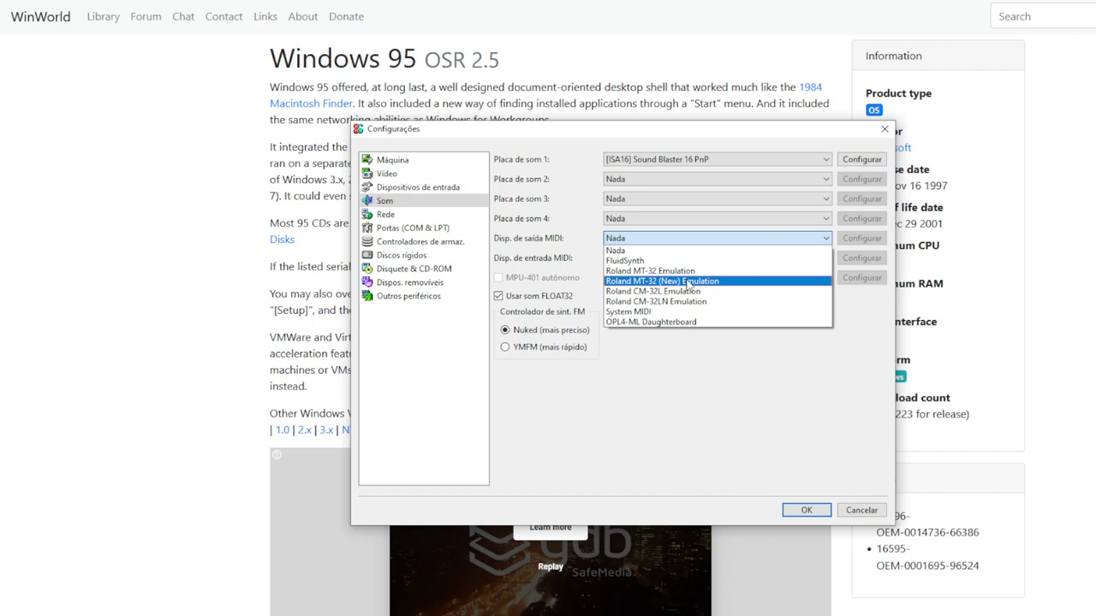
pyautogui.click(688, 282)
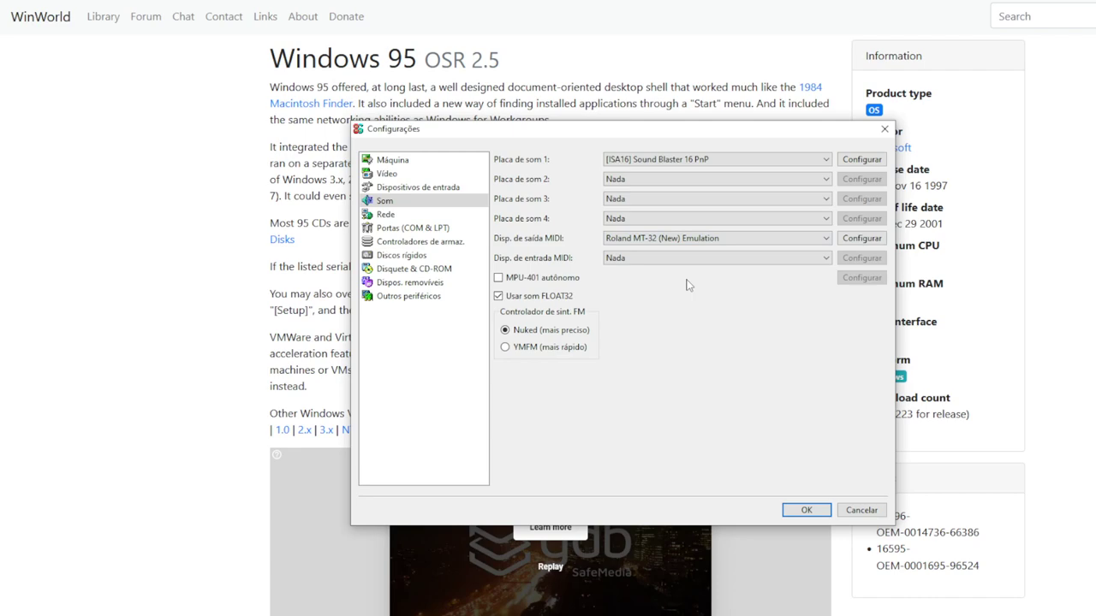
pyautogui.click(670, 239)
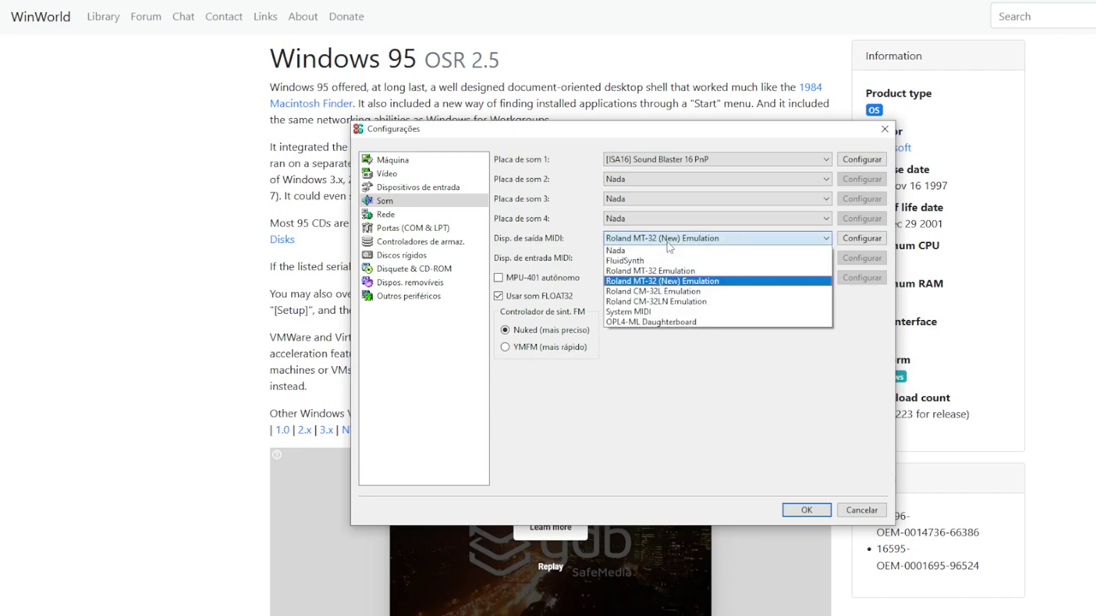
pyautogui.click(696, 283)
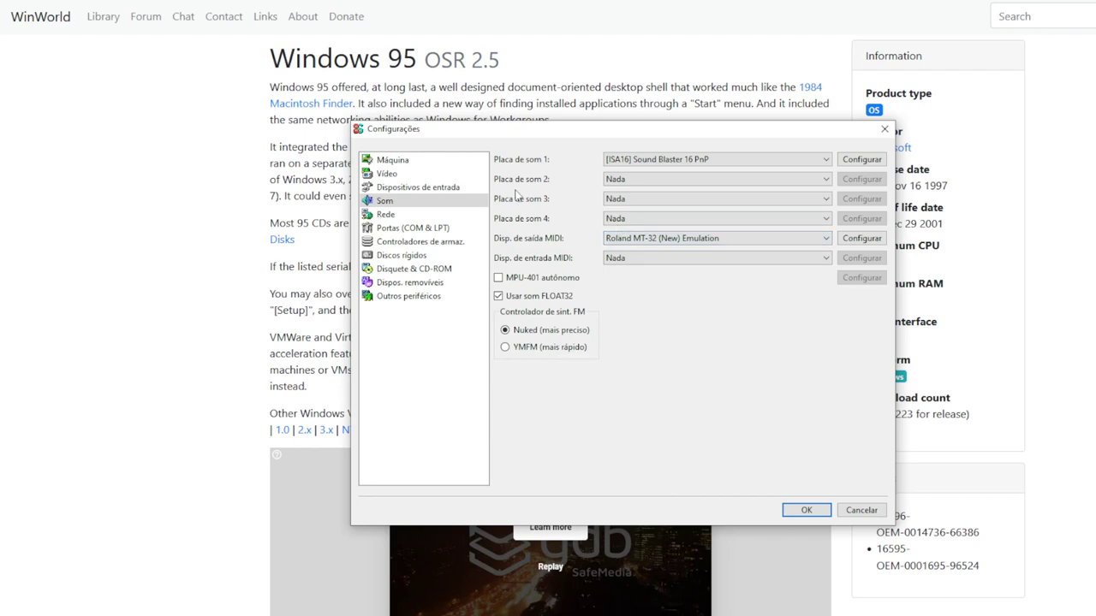
pyautogui.click(412, 221)
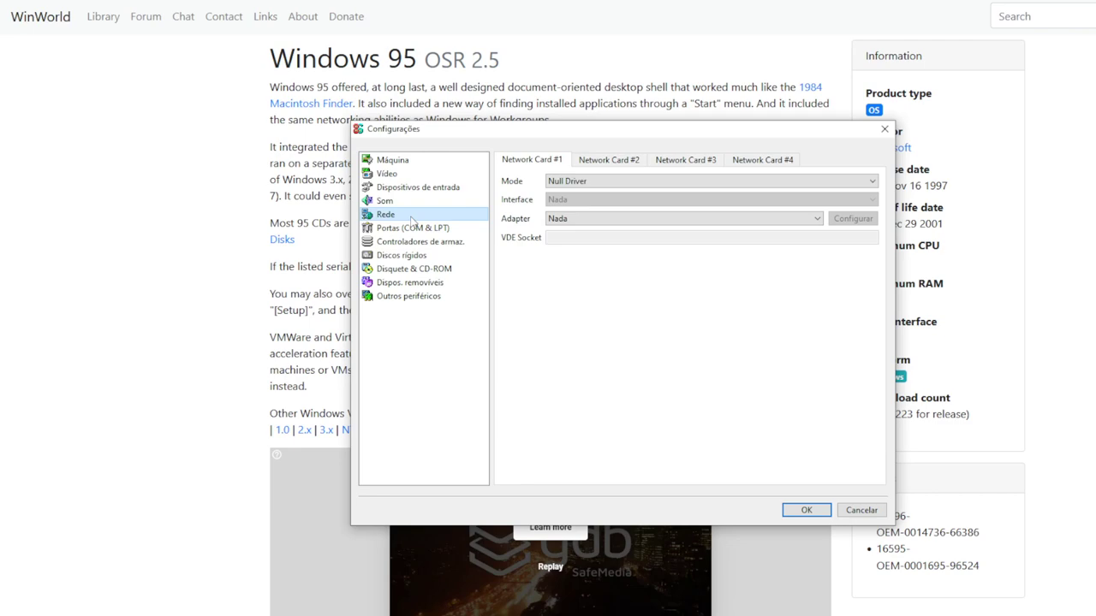
# Look over the COM/LPT port, storage controller and hard disk pages, ending on Disquete & CD-ROM
pyautogui.click(430, 232)
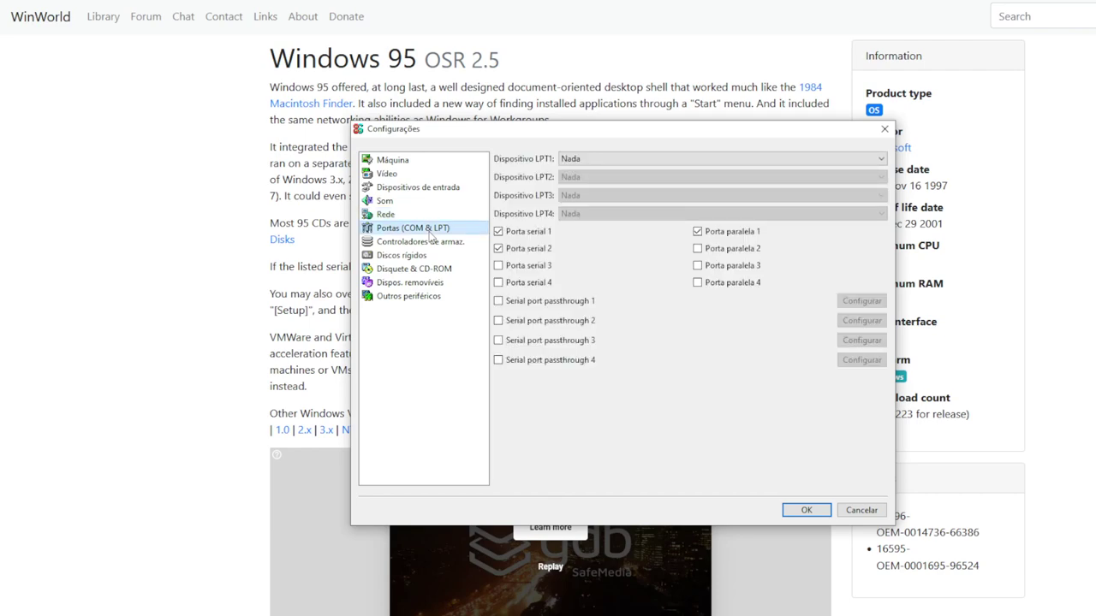
pyautogui.click(428, 242)
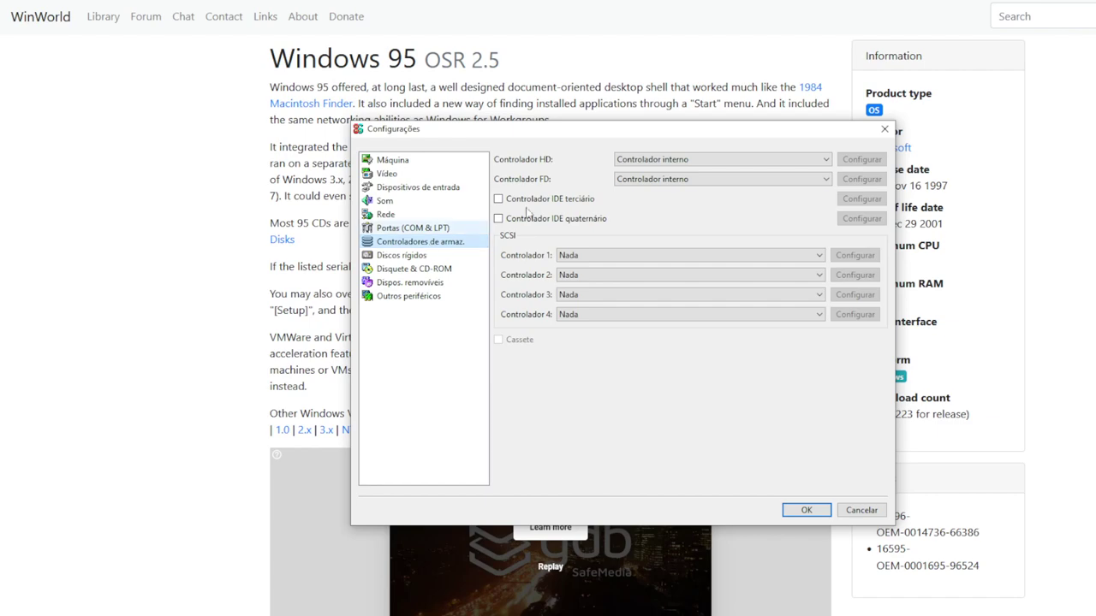
pyautogui.click(432, 256)
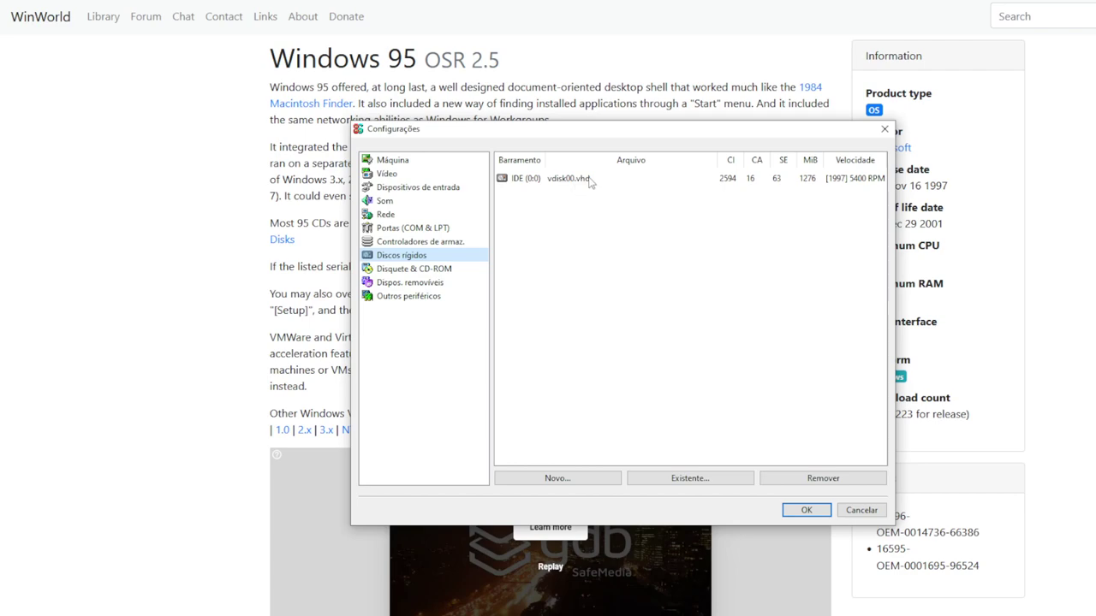
pyautogui.click(436, 270)
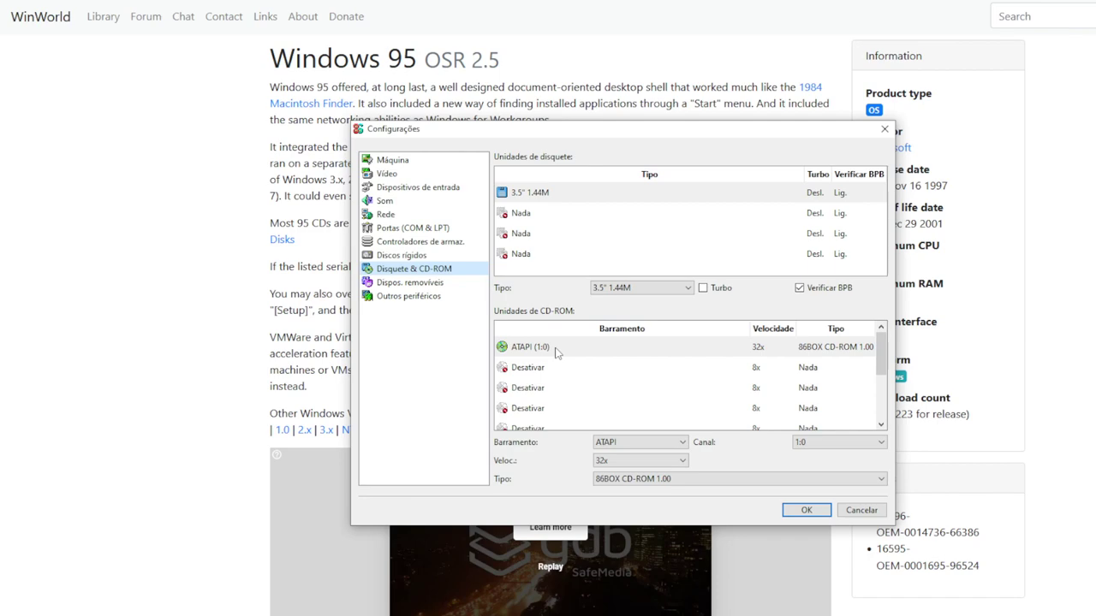
# Put the CD-ROM drive on channel 0:1 with 4x speed
pyautogui.scroll(-1, 555, 352)
pyautogui.scroll(1, 554, 352)
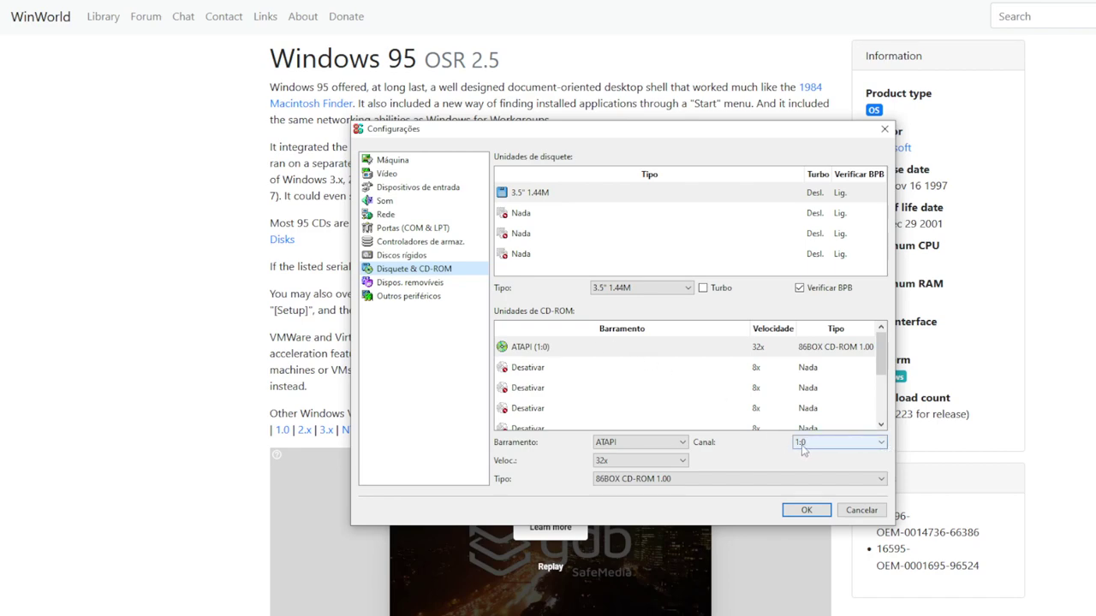
pyautogui.click(888, 444)
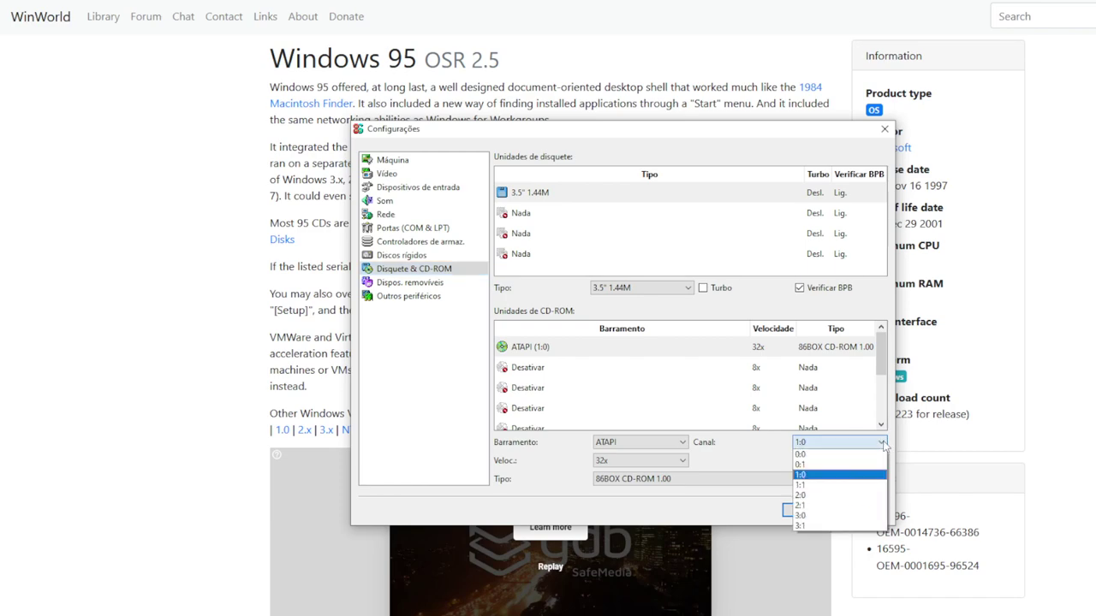
pyautogui.click(831, 463)
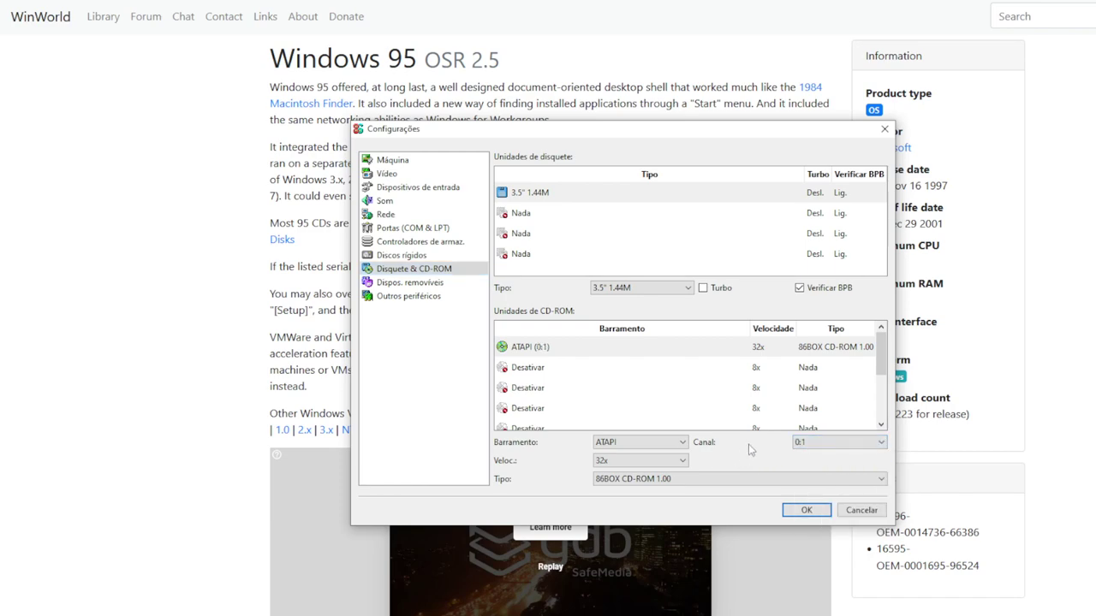
pyautogui.click(629, 461)
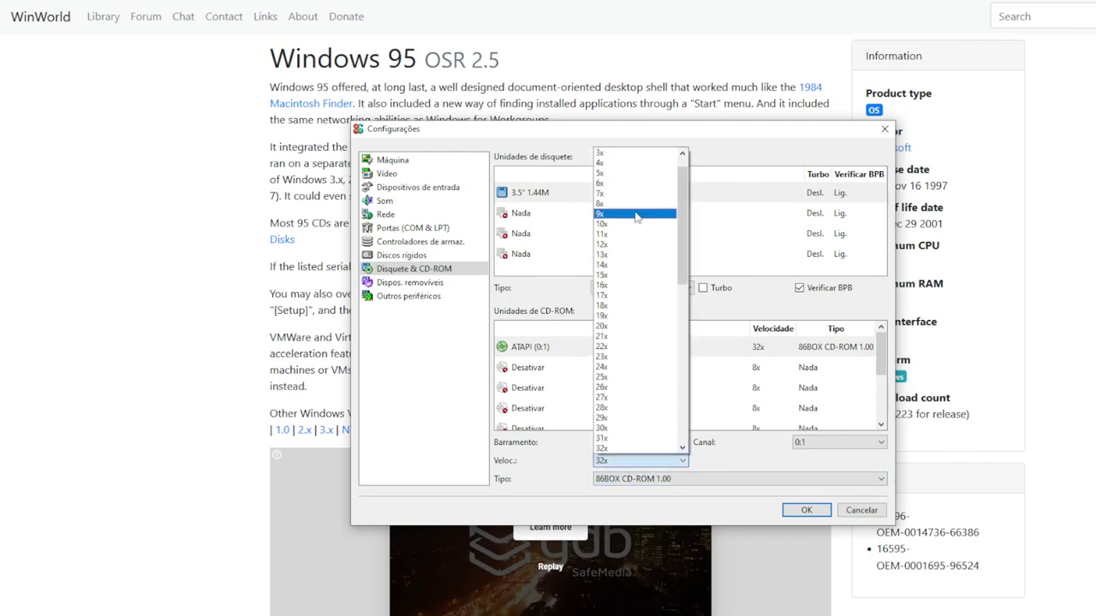
pyautogui.press('Escape')
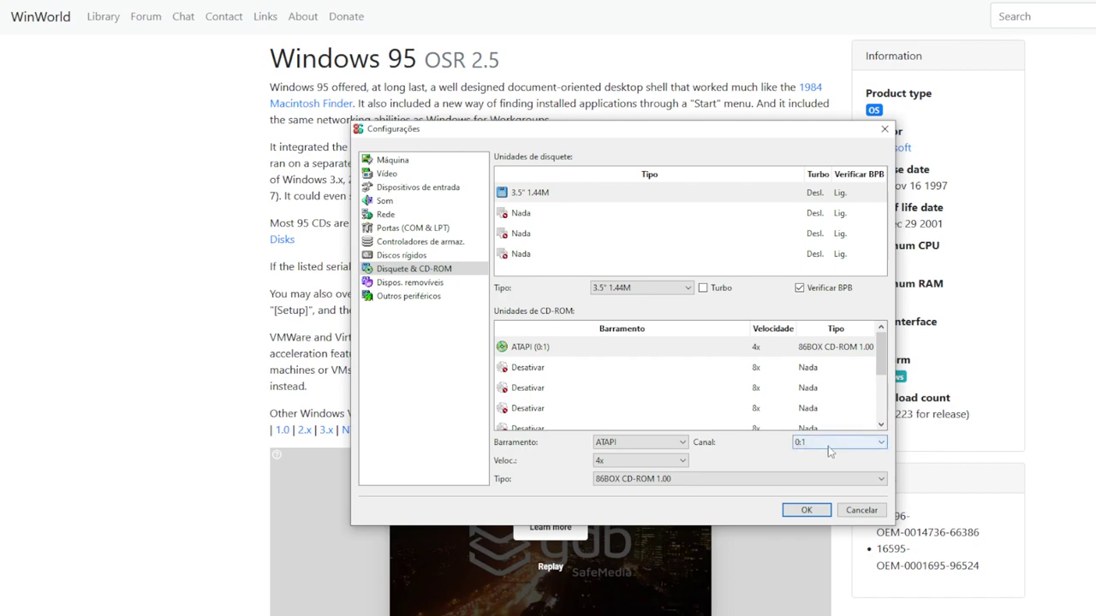
pyautogui.click(438, 284)
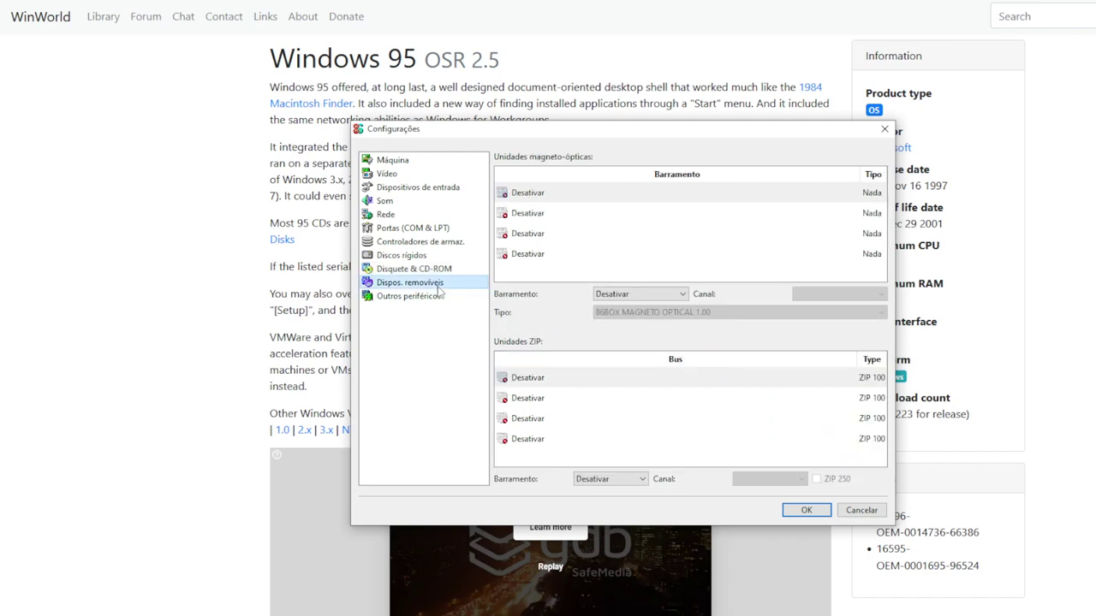
# Glance at Outros periféricos, save the settings with OK, and start Maquininha
pyautogui.click(411, 296)
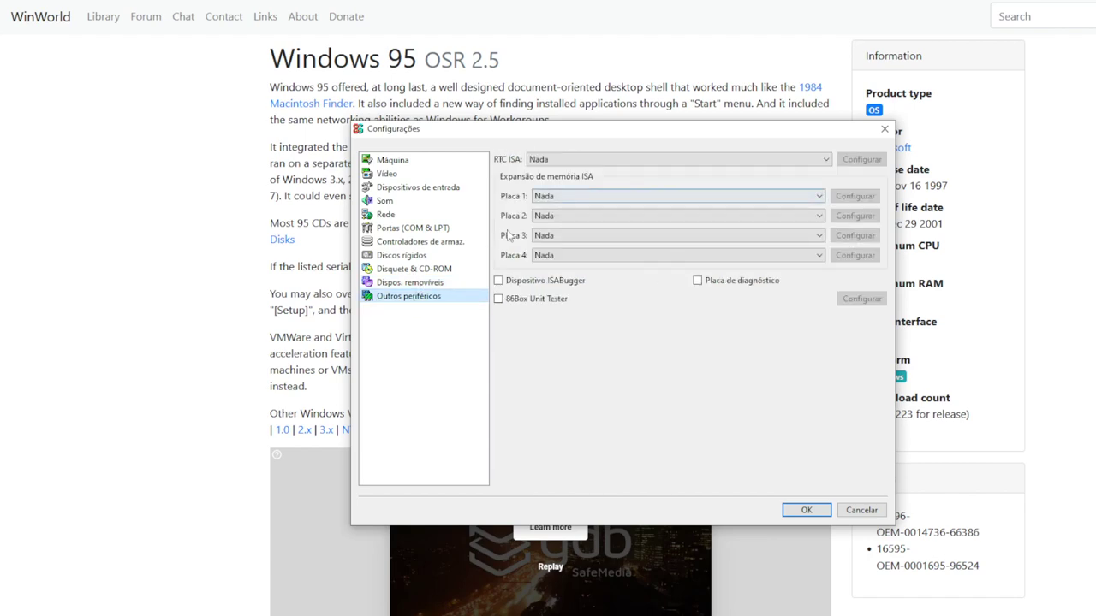
pyautogui.click(805, 510)
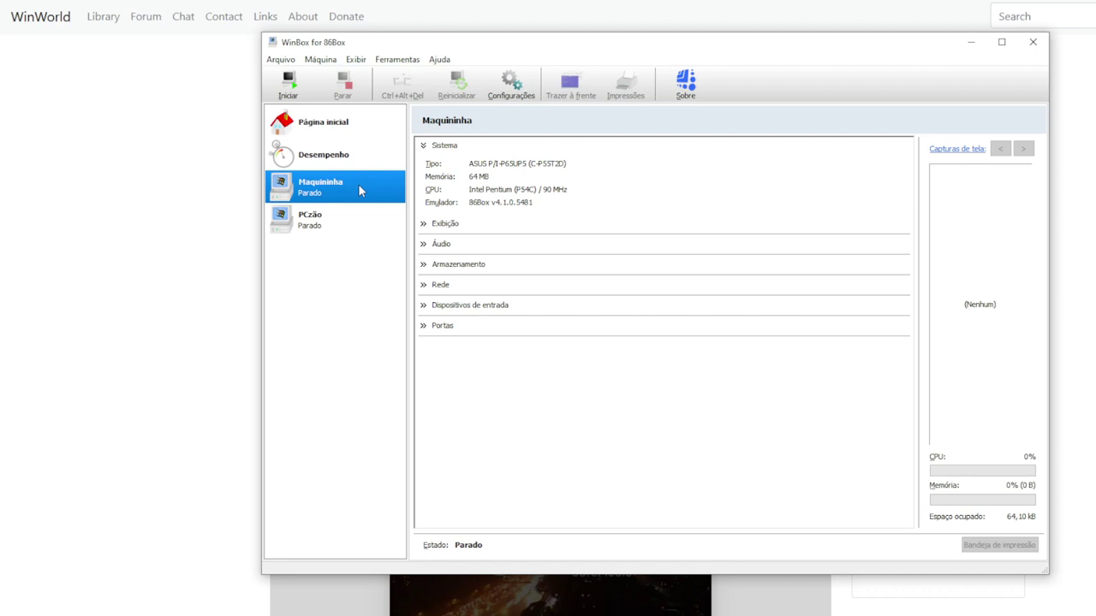
pyautogui.click(289, 83)
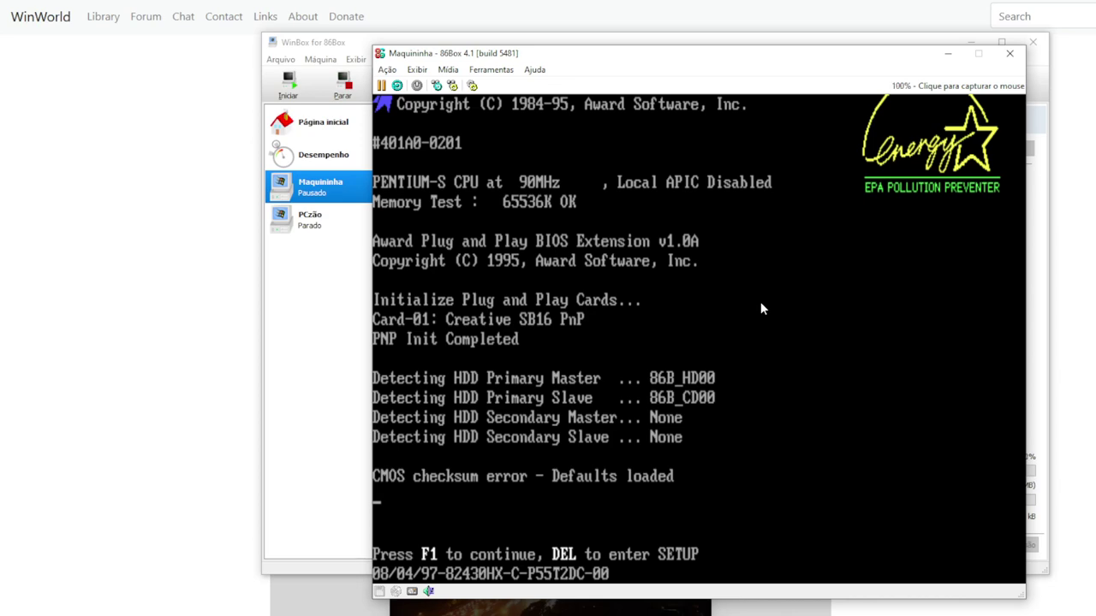
# Enter the Award BIOS setup, review Standard CMOS date, time and floppy fields, then return to the main menu
pyautogui.press('Delete')
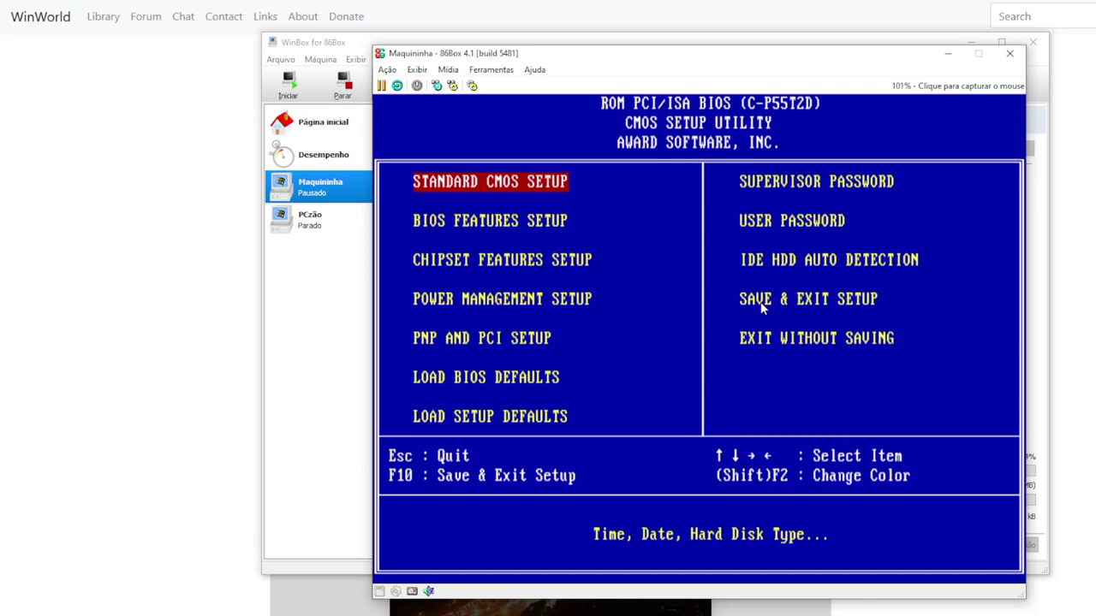
pyautogui.press('Return')
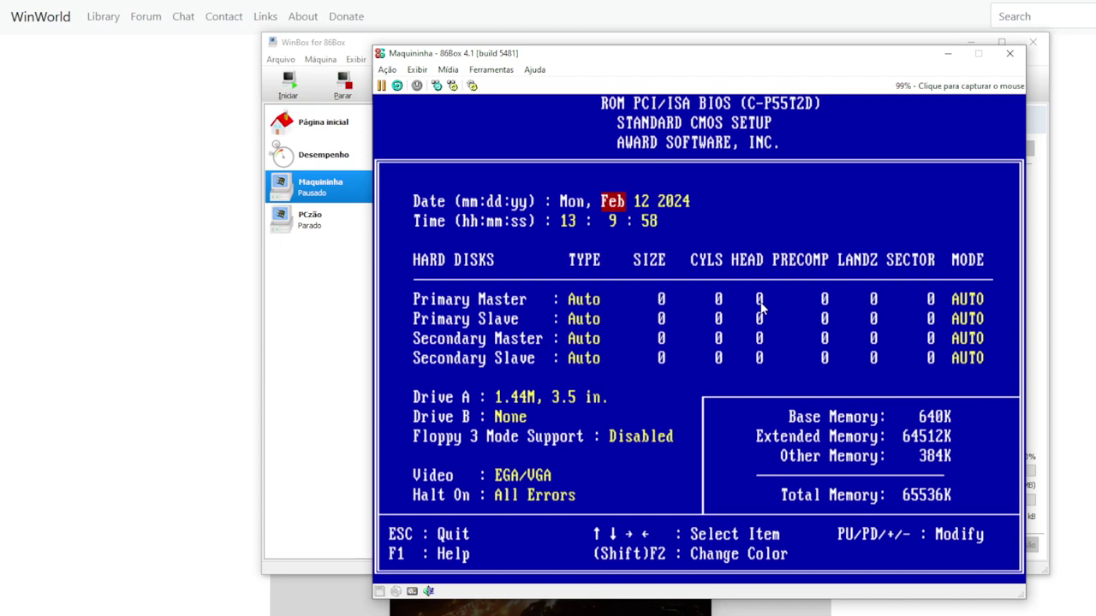
pyautogui.press('Right')
pyautogui.press('Right')
pyautogui.press('Right')
pyautogui.press('Right')
pyautogui.press('Right')
pyautogui.press('Right')
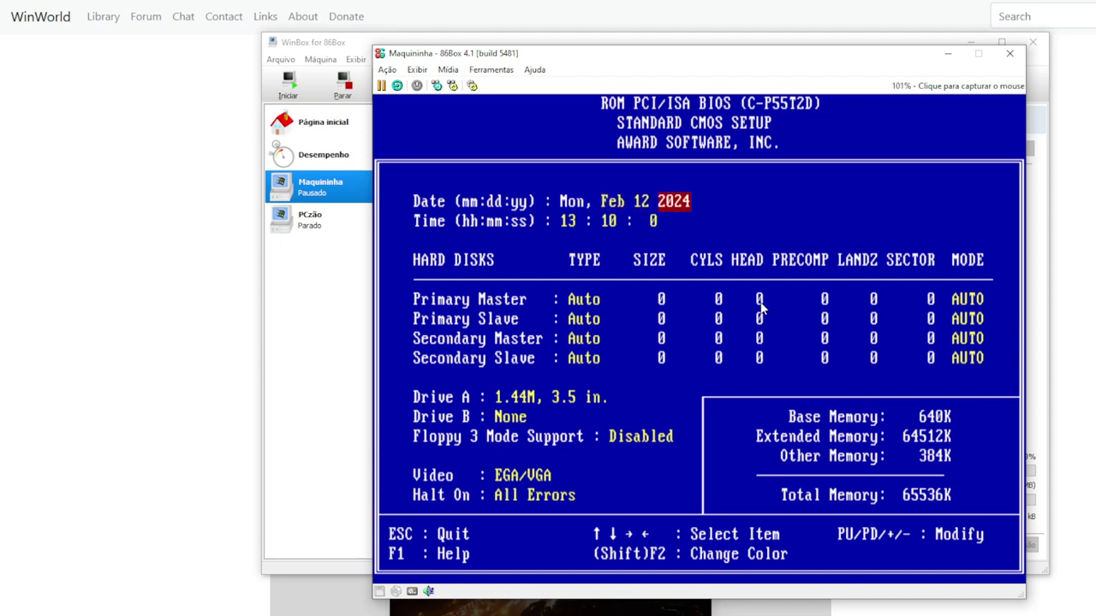
pyautogui.press('Down')
pyautogui.press('Down')
pyautogui.press('Down')
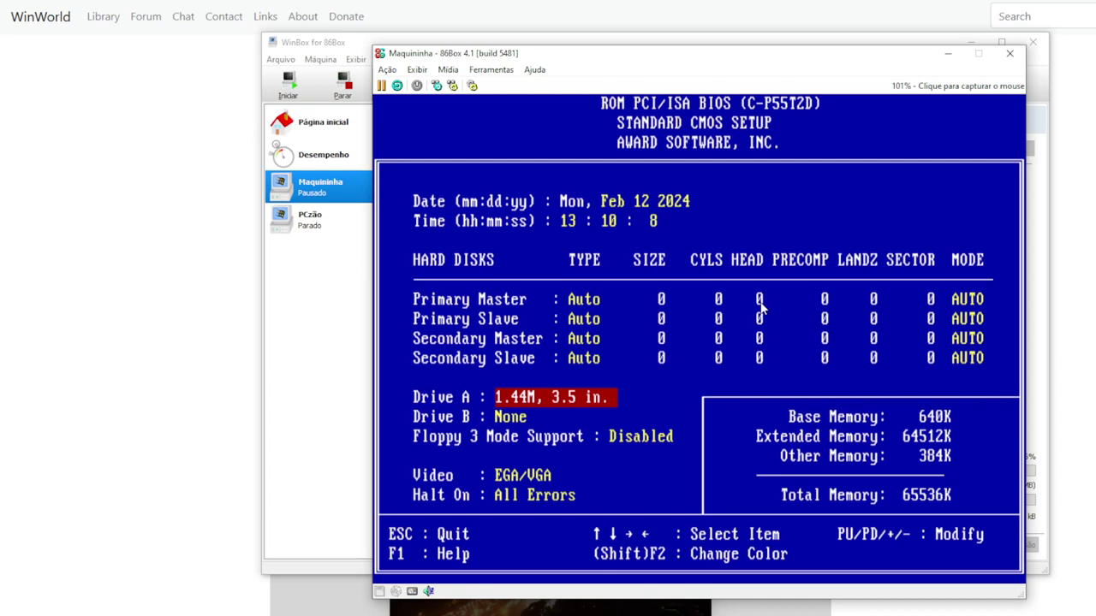
pyautogui.press('Escape')
pyautogui.press('Down')
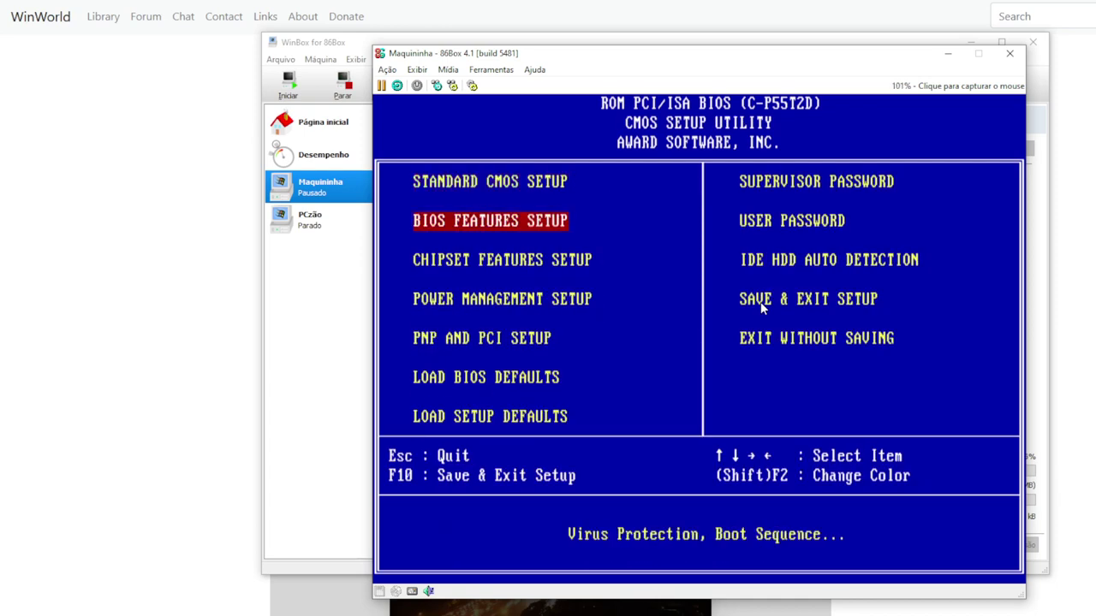
# In BIOS Features Setup, set the boot sequence to A,C
pyautogui.press('Return')
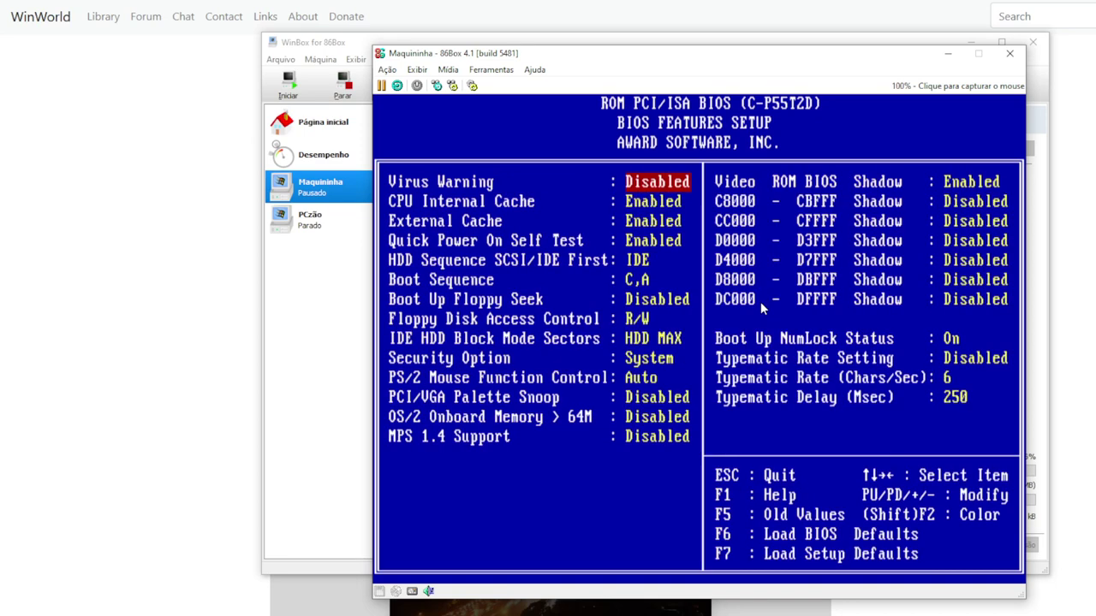
pyautogui.press('Down')
pyautogui.press('Down')
pyautogui.press('Down')
pyautogui.press('Down')
pyautogui.press('Down')
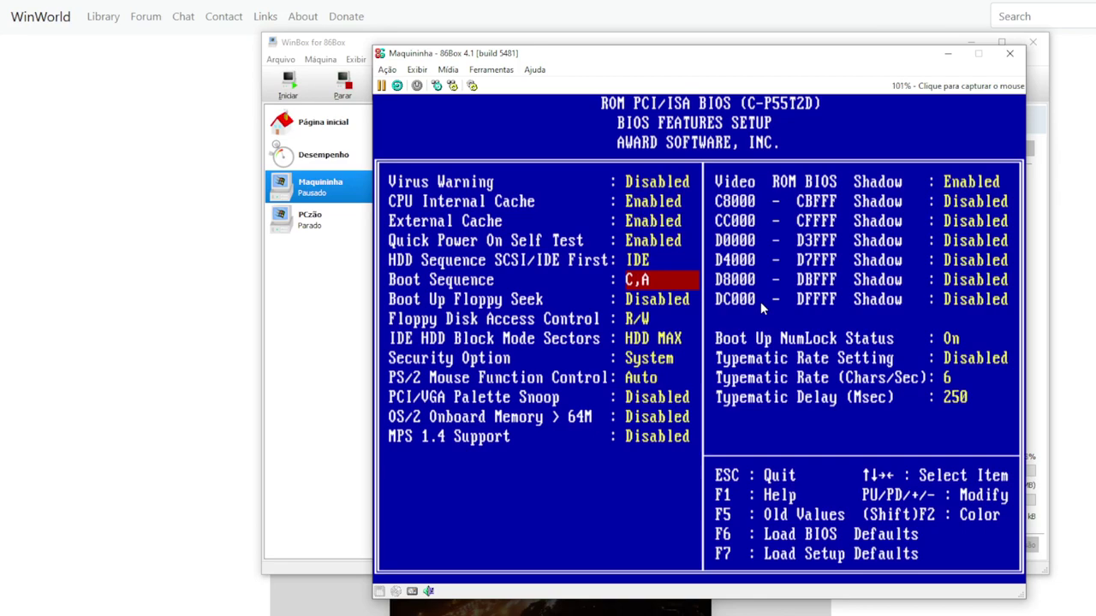
pyautogui.press('pagedown')
pyautogui.press('Escape')
# Run IDE HDD auto-detection for the Primary Master drive
pyautogui.press('Right')
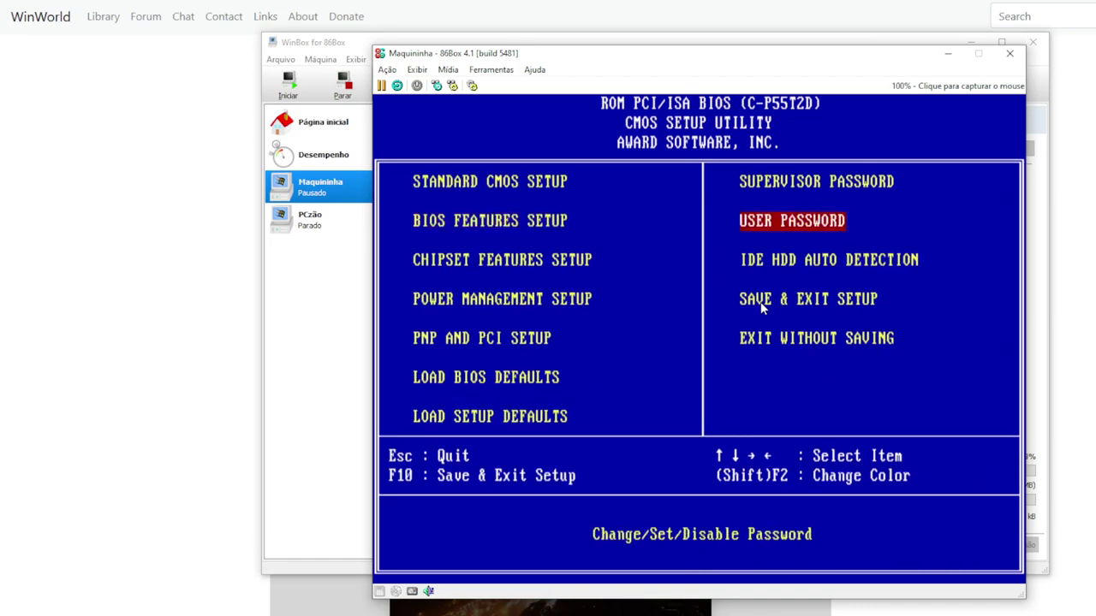
pyautogui.press('Down')
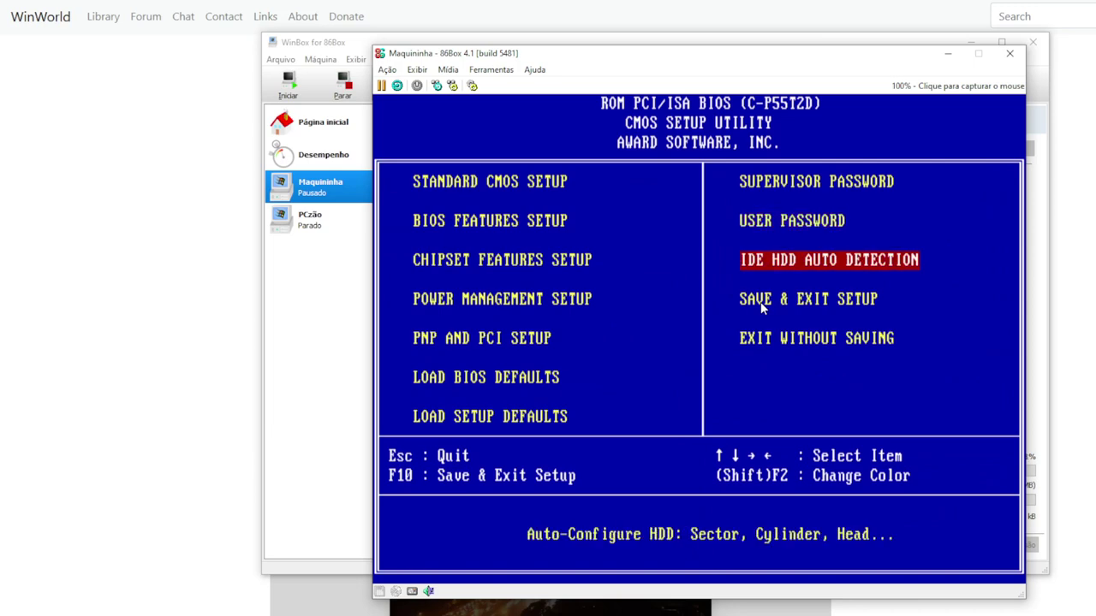
pyautogui.press('Return')
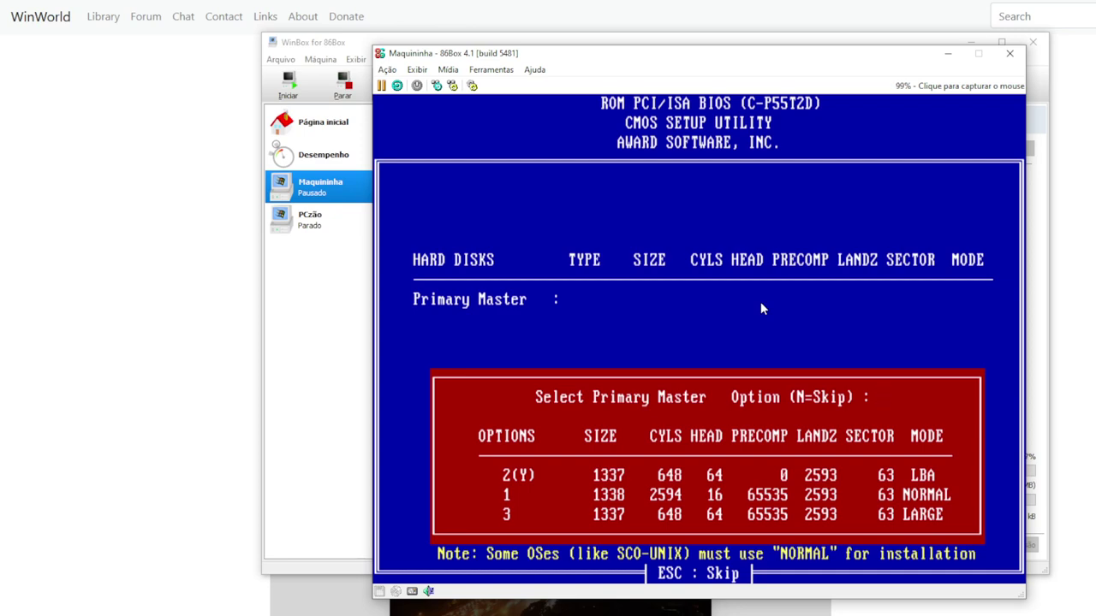
# Accept the LBA mode for the Primary Master and skip the Primary Slave and Secondary Master
pyautogui.press('Return')
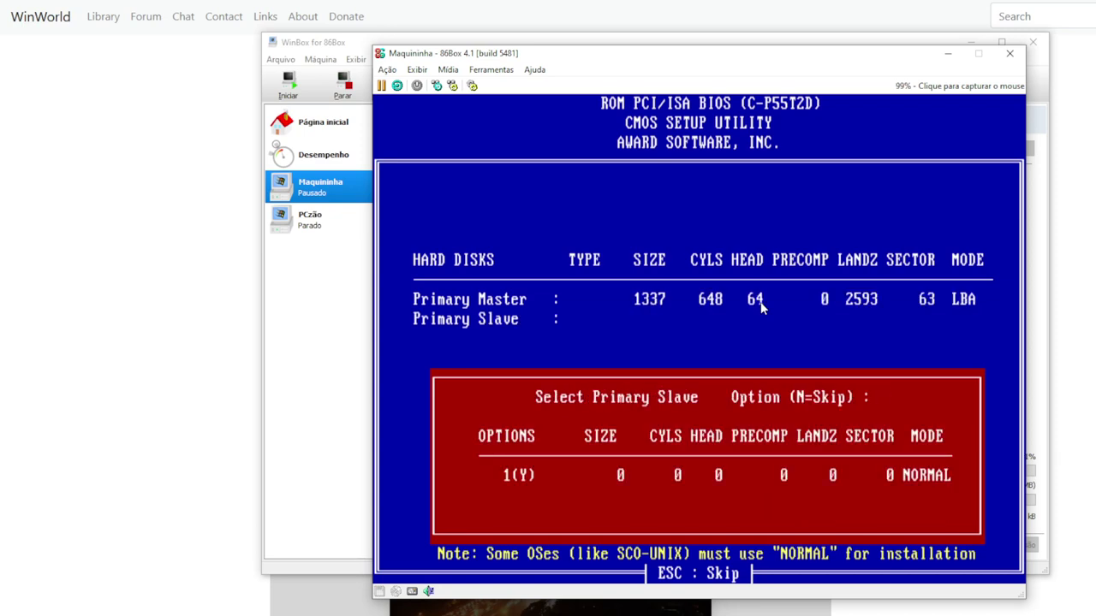
pyautogui.press('Return')
pyautogui.press('Return')
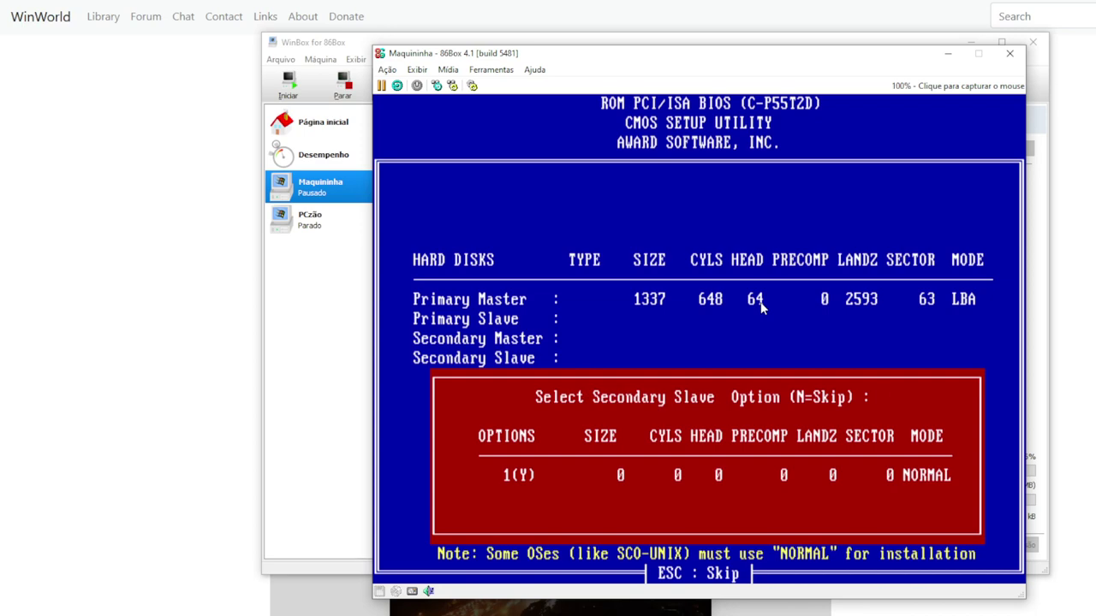
pyautogui.press('Return')
# Save the BIOS settings with Y and exit, restarting the machine
pyautogui.press('Down')
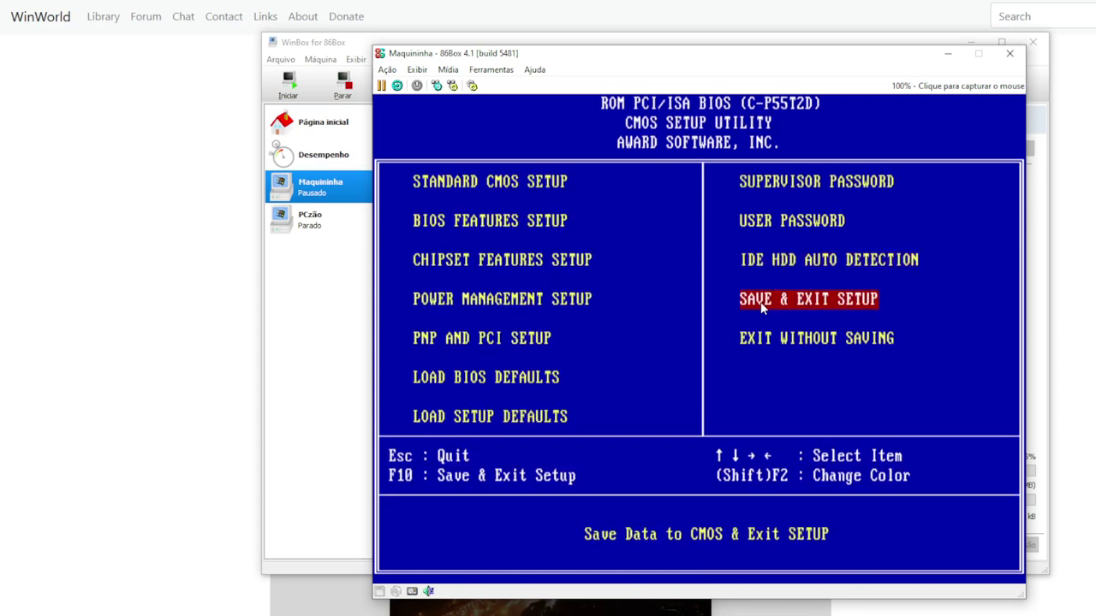
pyautogui.press('Return')
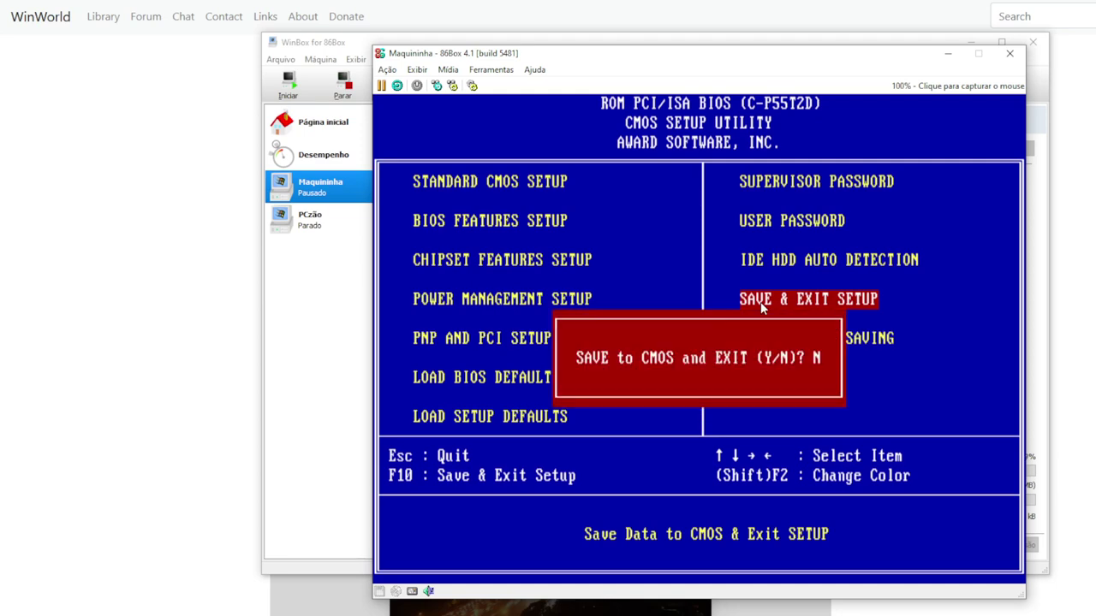
pyautogui.write('y')
pyautogui.press('Return')
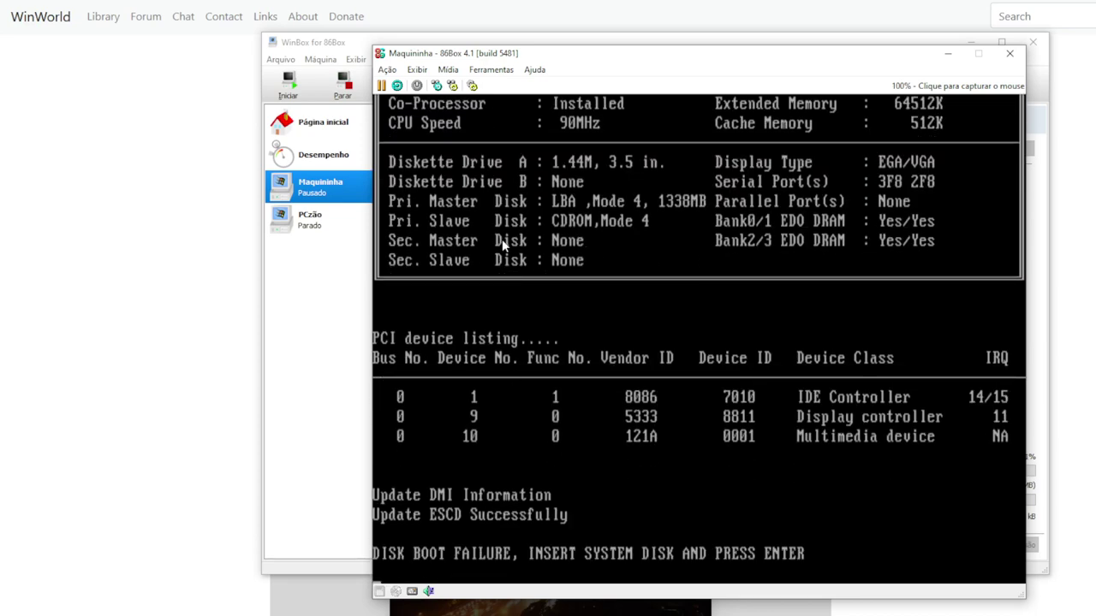
# Insert the disk01 image from D:\MÁQUINA VIRTUAL - ARQUIVOS\01 Instaladores Dell OEM boot disk folder into Floppy 1
pyautogui.click(449, 70)
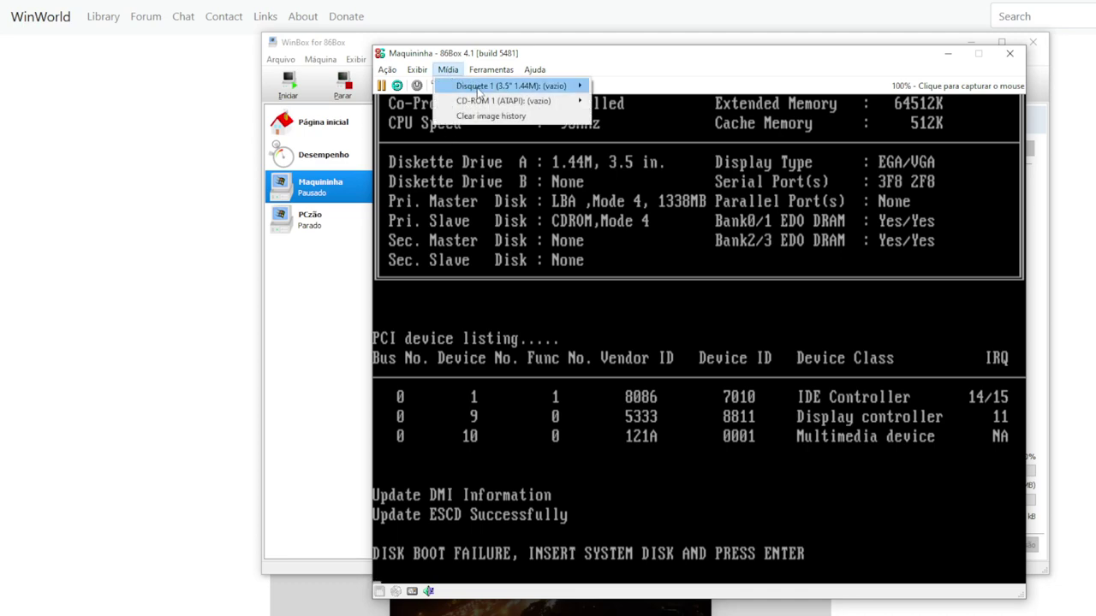
pyautogui.moveTo(548, 90)
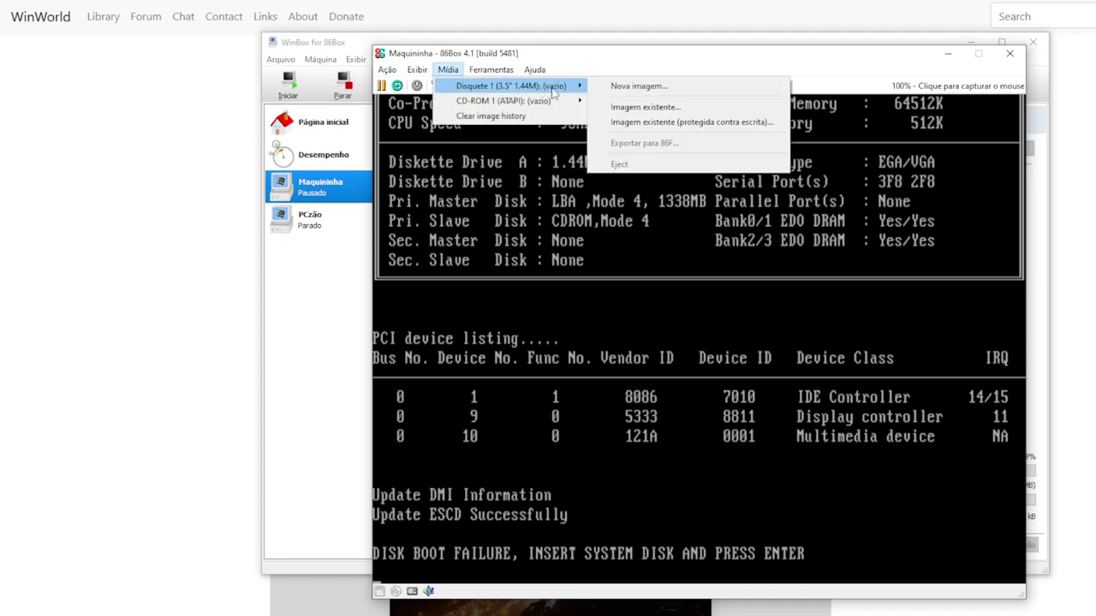
pyautogui.click(672, 107)
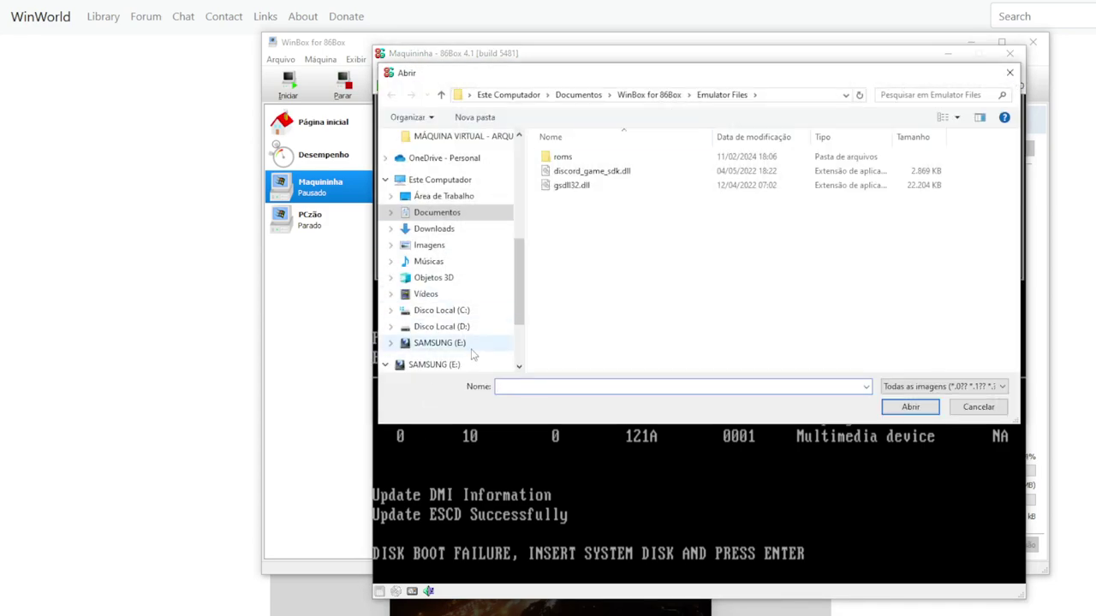
pyautogui.click(456, 326)
pyautogui.scroll(-1, 676, 326)
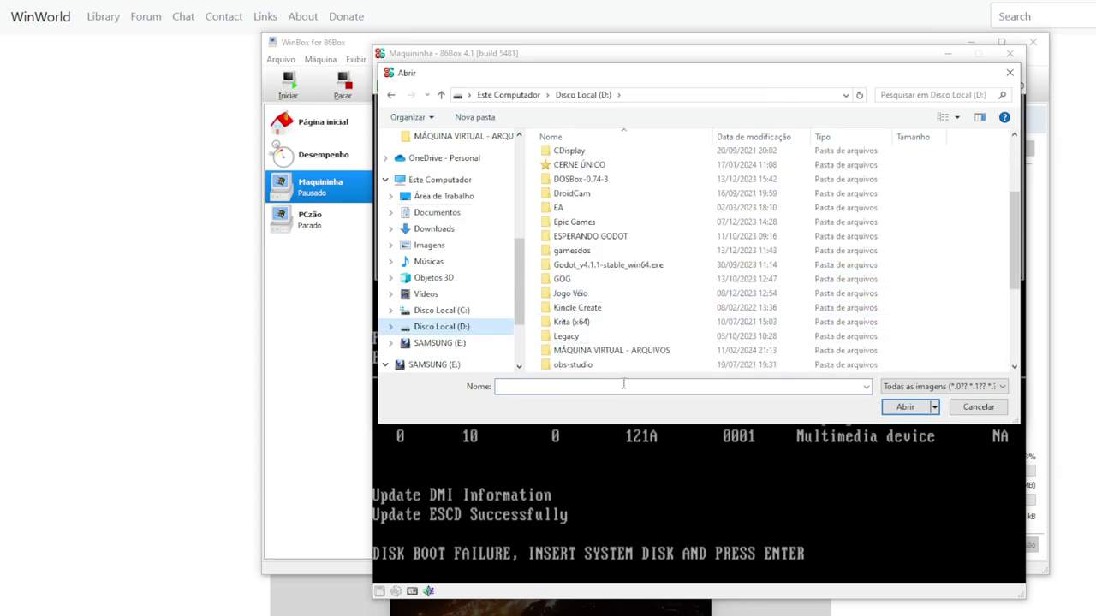
pyautogui.doubleClick(610, 351)
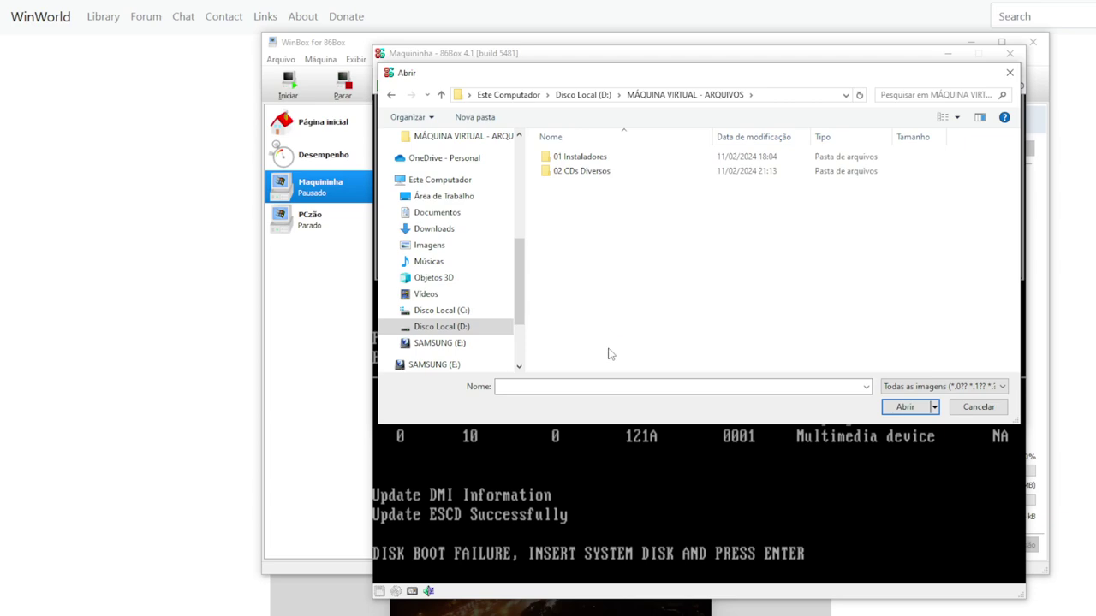
pyautogui.click(591, 160)
pyautogui.doubleClick(591, 160)
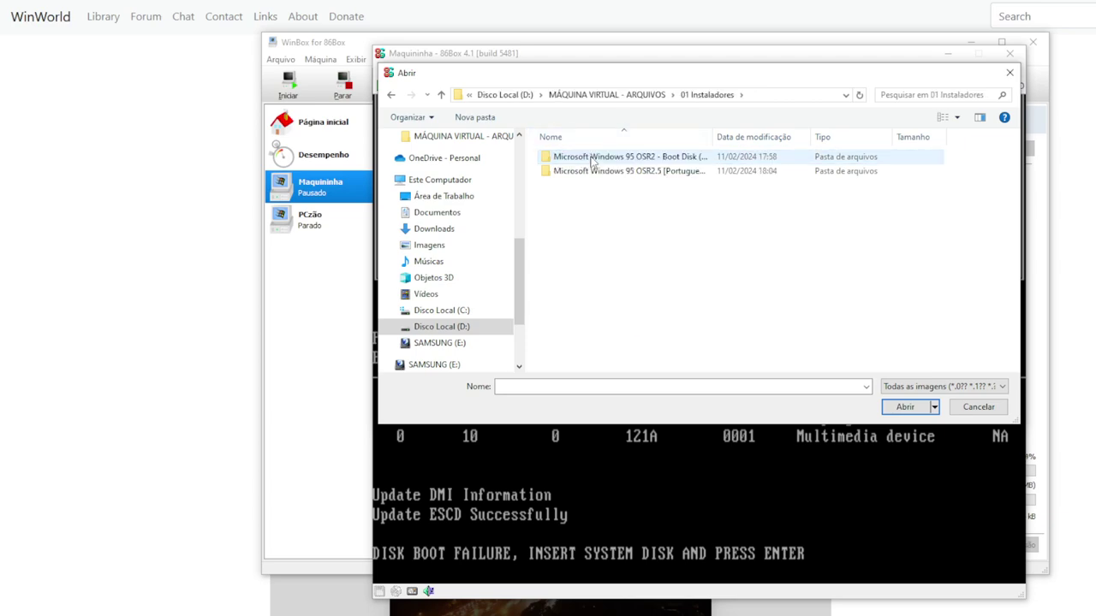
pyautogui.doubleClick(591, 160)
pyautogui.doubleClick(591, 160)
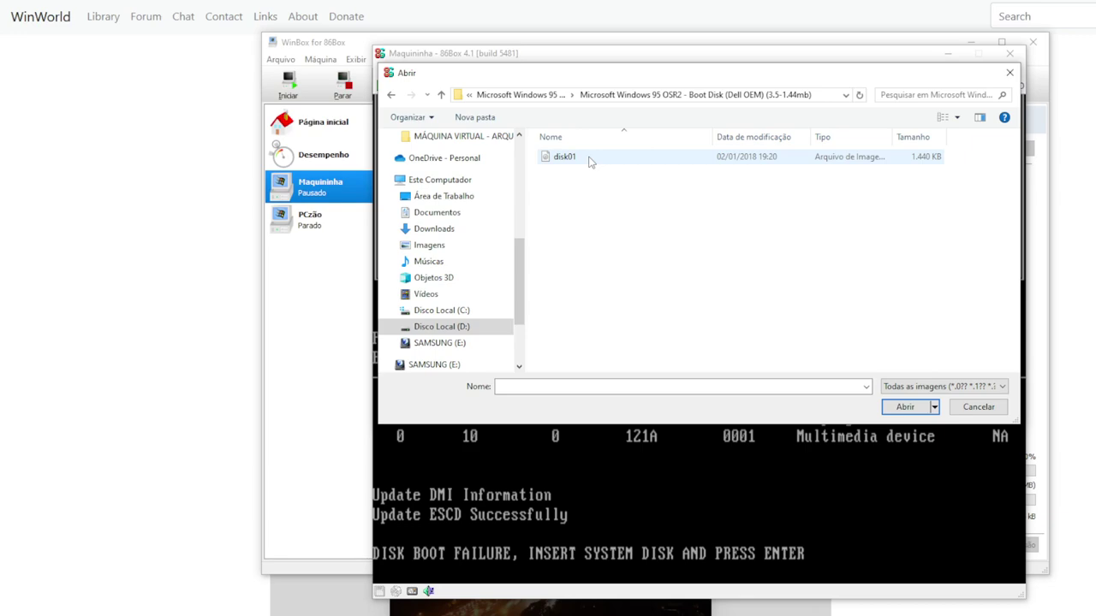
pyautogui.click(582, 163)
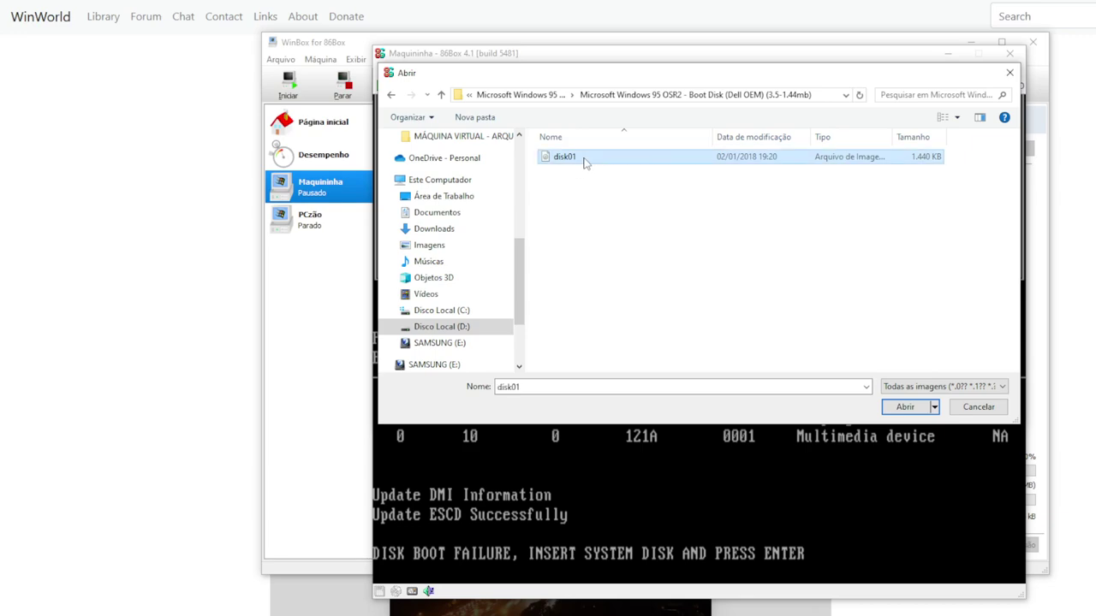
pyautogui.click(905, 408)
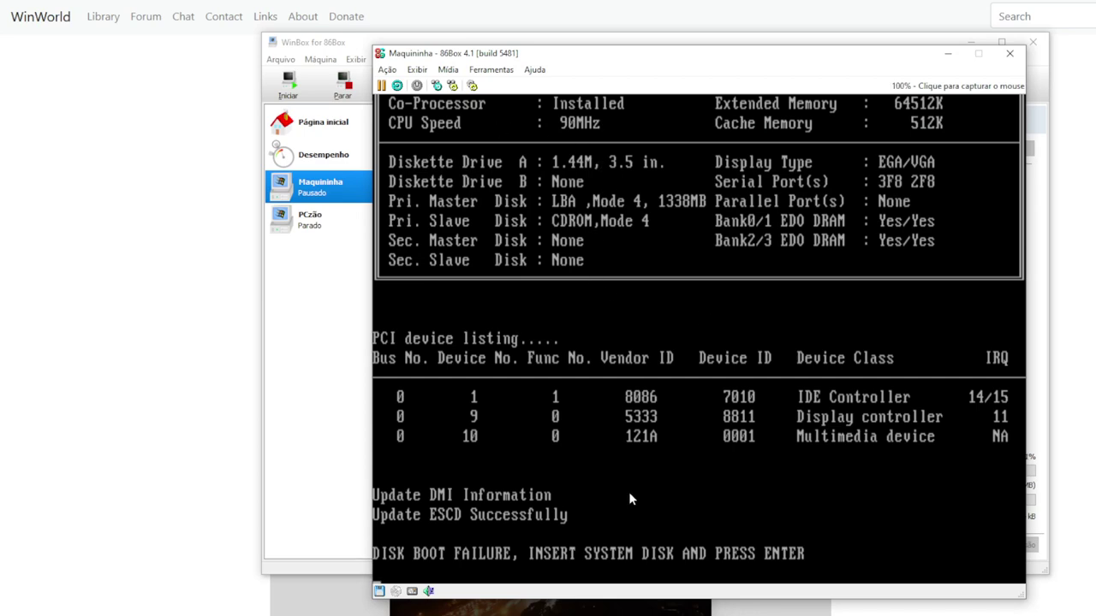
# Continue past DISK BOOT FAILURE to boot from the floppy into the Windows 95 Startup Menu
pyautogui.press('Return')
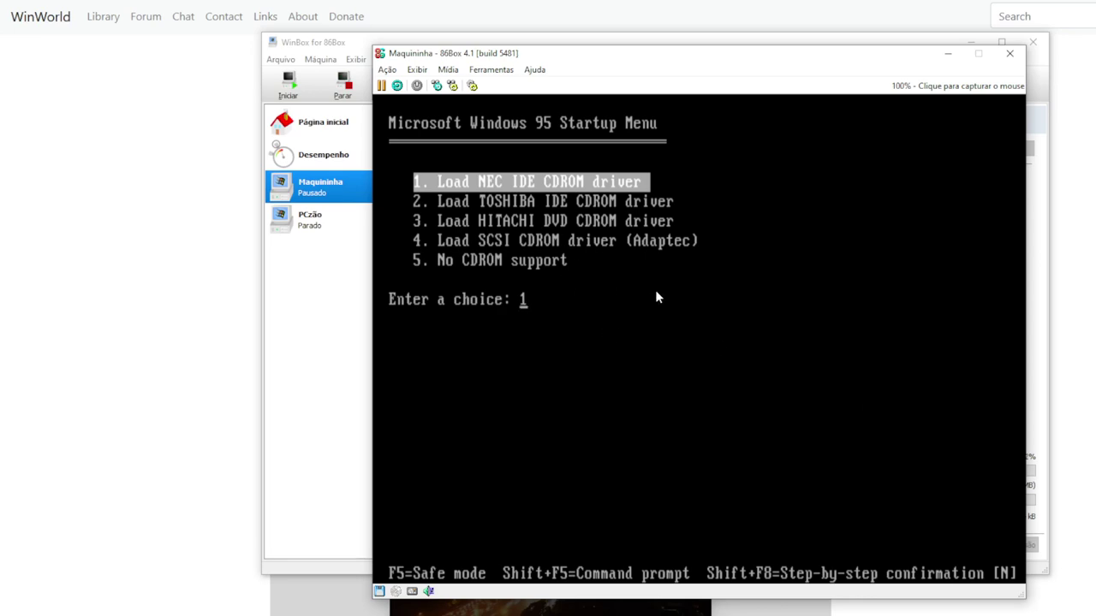
# Mount the BRZW95C_USB_BOOT ISO from the OSR2.5 Portuguese-Brazil folder in the CD-ROM 1 drive
pyautogui.click(455, 74)
pyautogui.moveTo(496, 104)
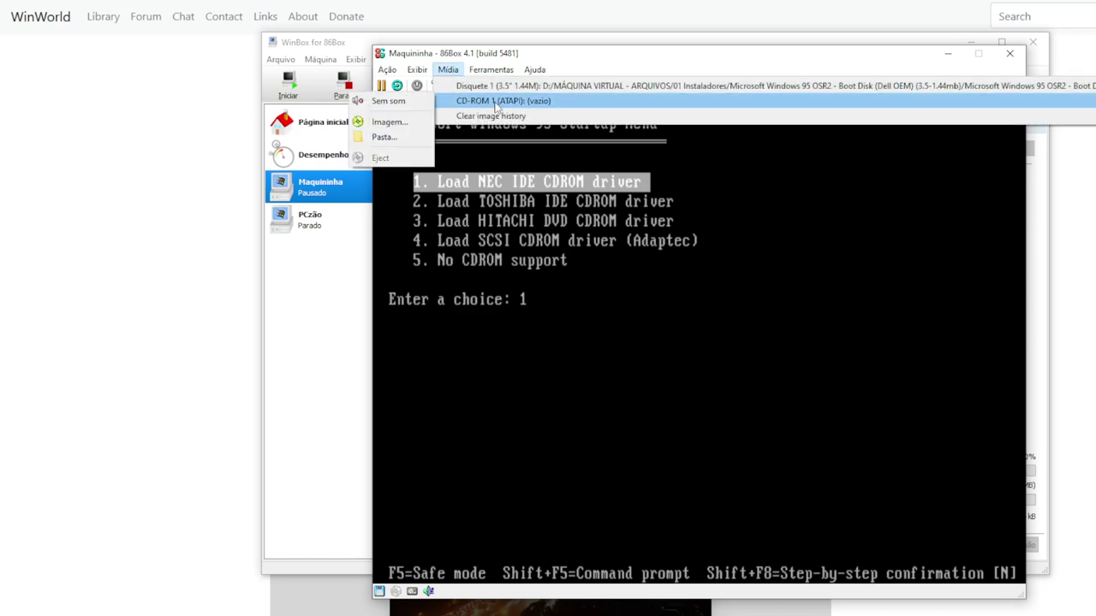
pyautogui.click(389, 122)
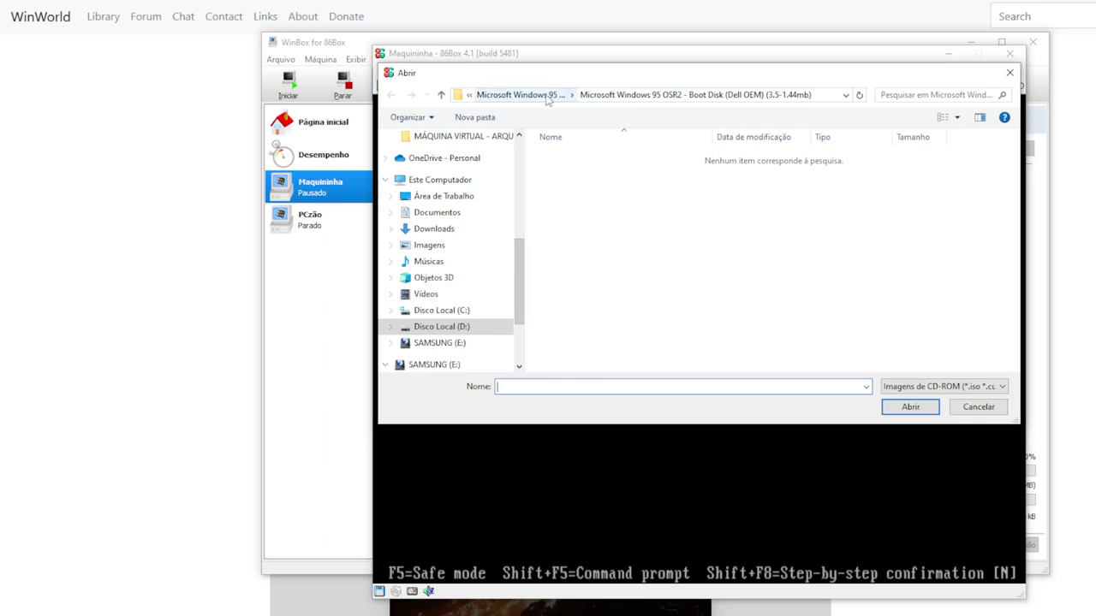
pyautogui.click(521, 94)
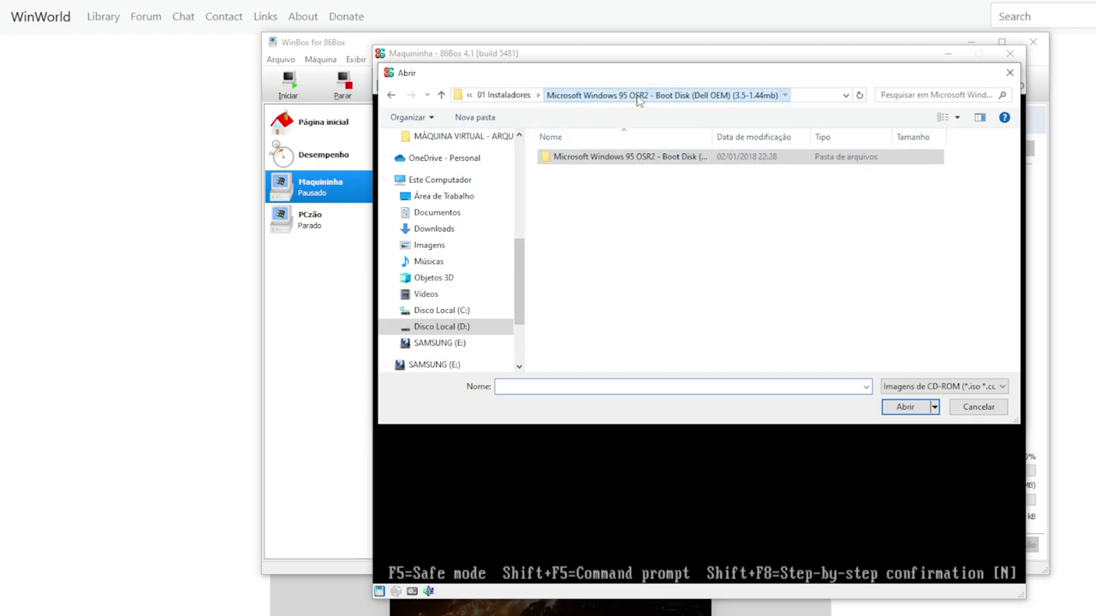
pyautogui.click(515, 95)
pyautogui.doubleClick(616, 170)
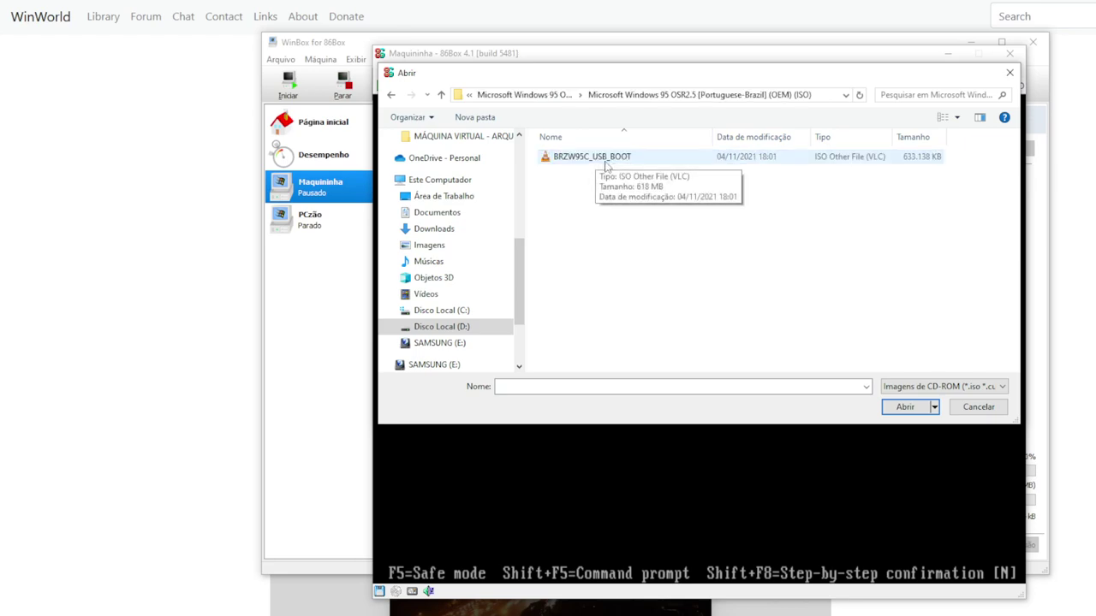
pyautogui.click(605, 162)
pyautogui.click(904, 409)
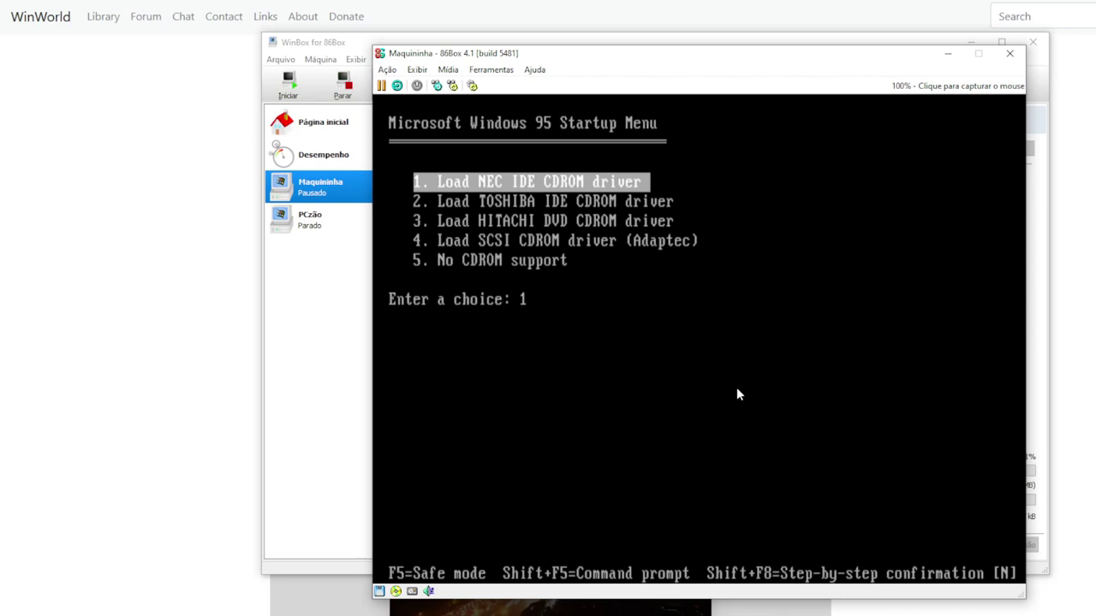
# Choose Startup Menu option 1 to load the NEC IDE CD-ROM driver
pyautogui.press('Down')
pyautogui.press('Down')
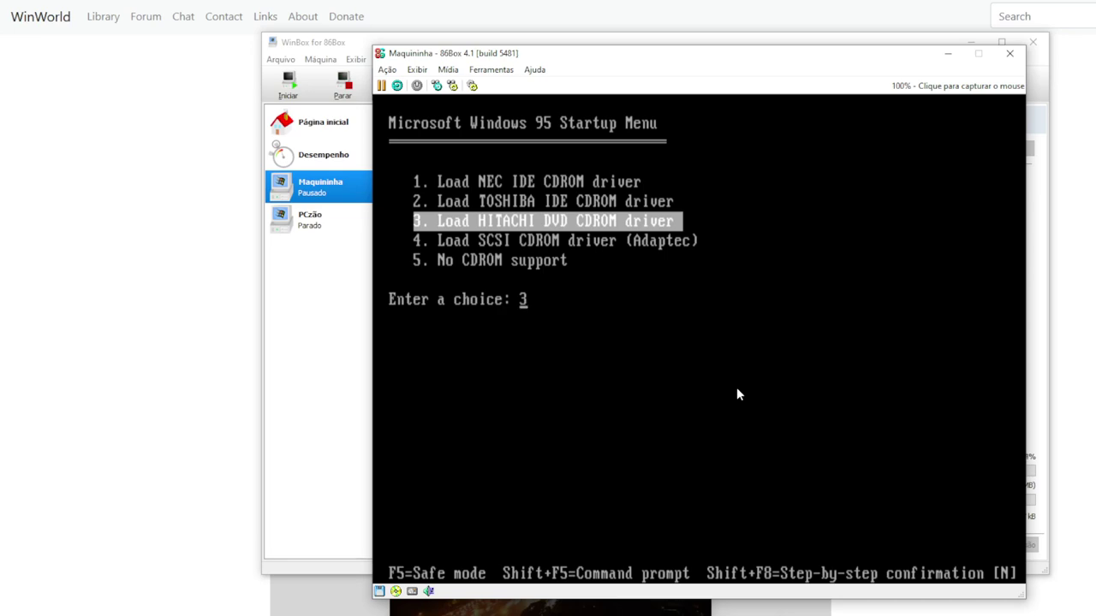
pyautogui.press('Up')
pyautogui.press('Up')
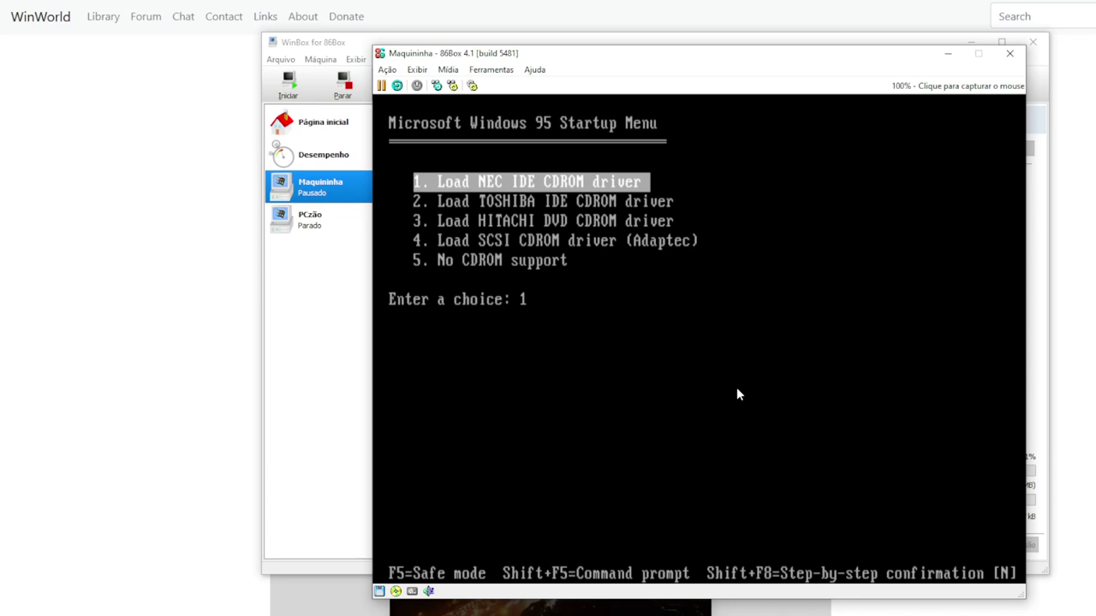
pyautogui.press('Return')
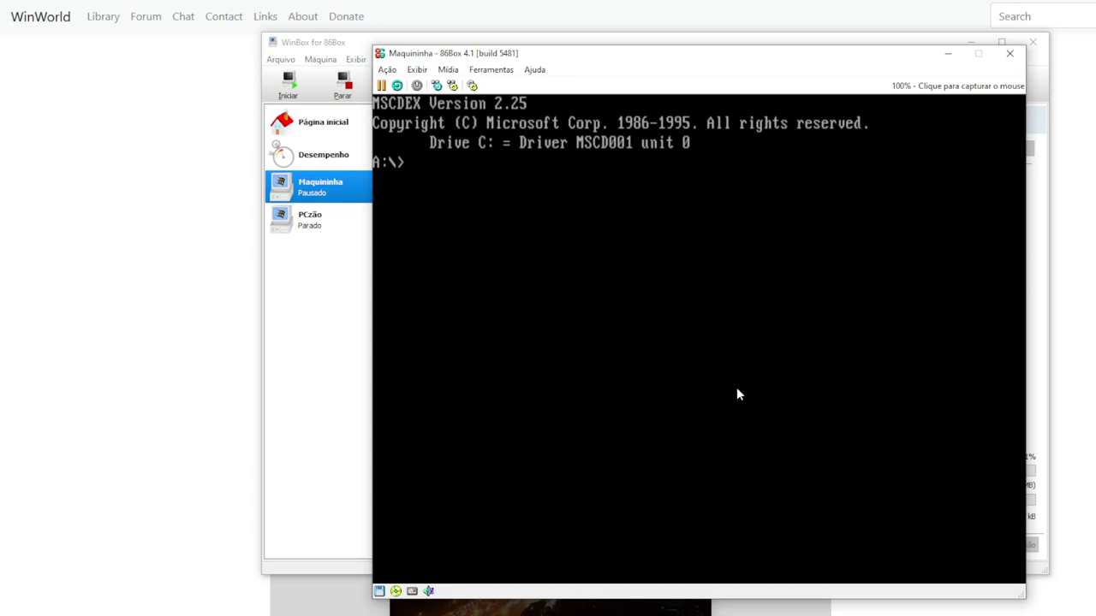
# List the floppy's files with dir, then launch FDISK
pyautogui.write('dir')
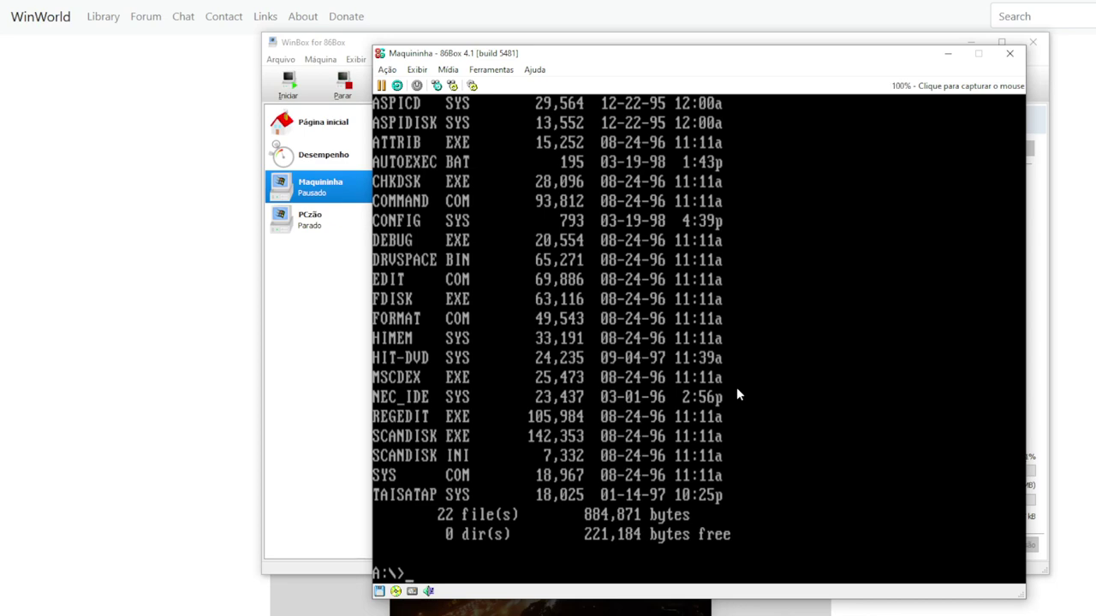
pyautogui.write('fdisk')
pyautogui.press('Return')
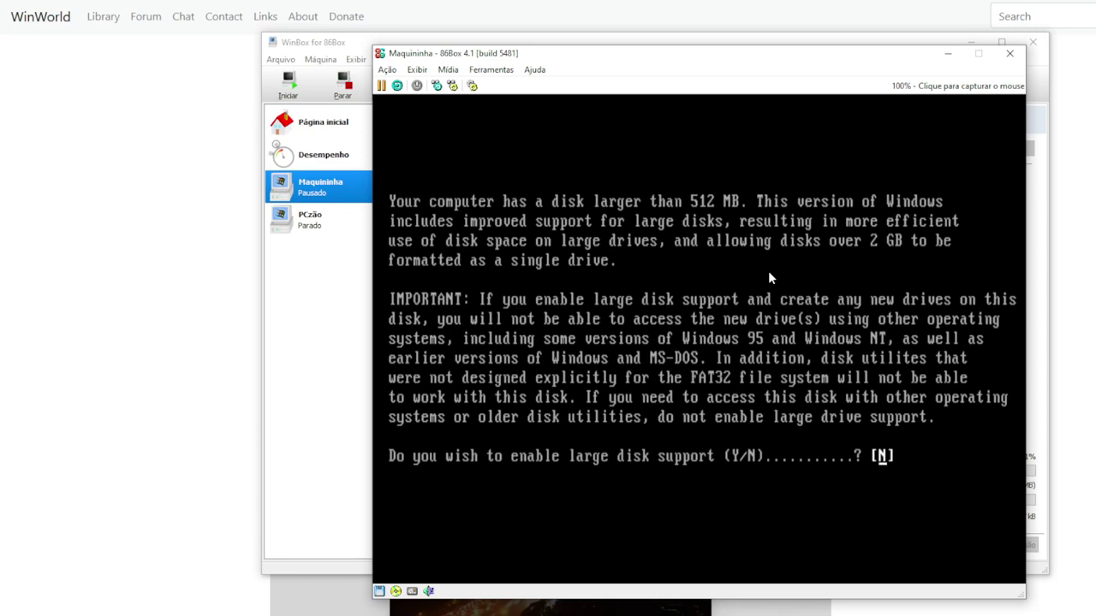
# Enable large disk support, create an active primary DOS partition using the whole disk, and exit FDISK
pyautogui.press('y')
pyautogui.press('Return')
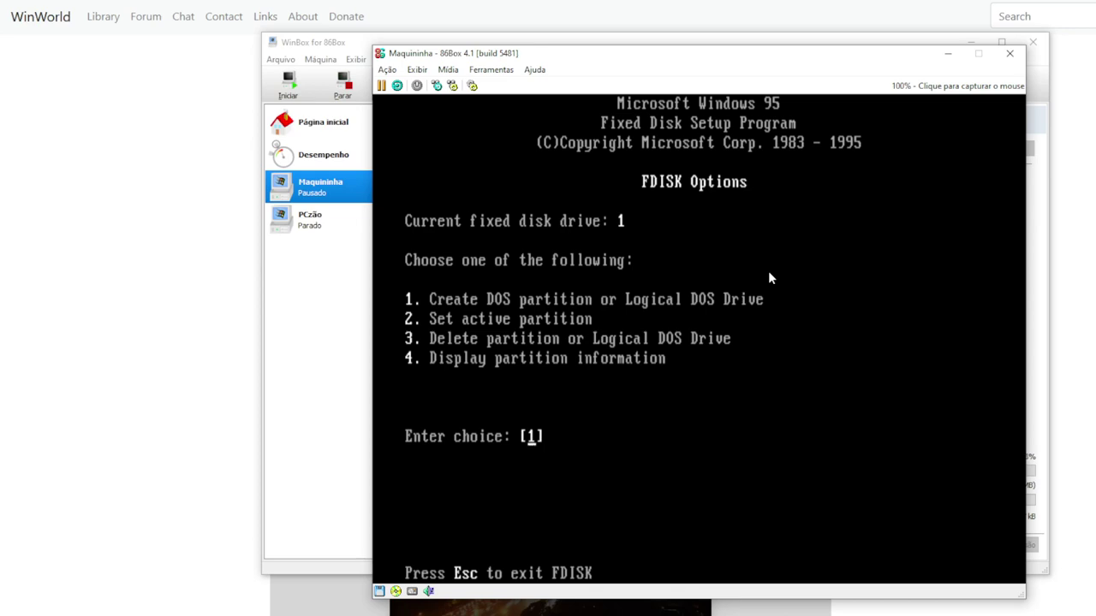
pyautogui.press('Return')
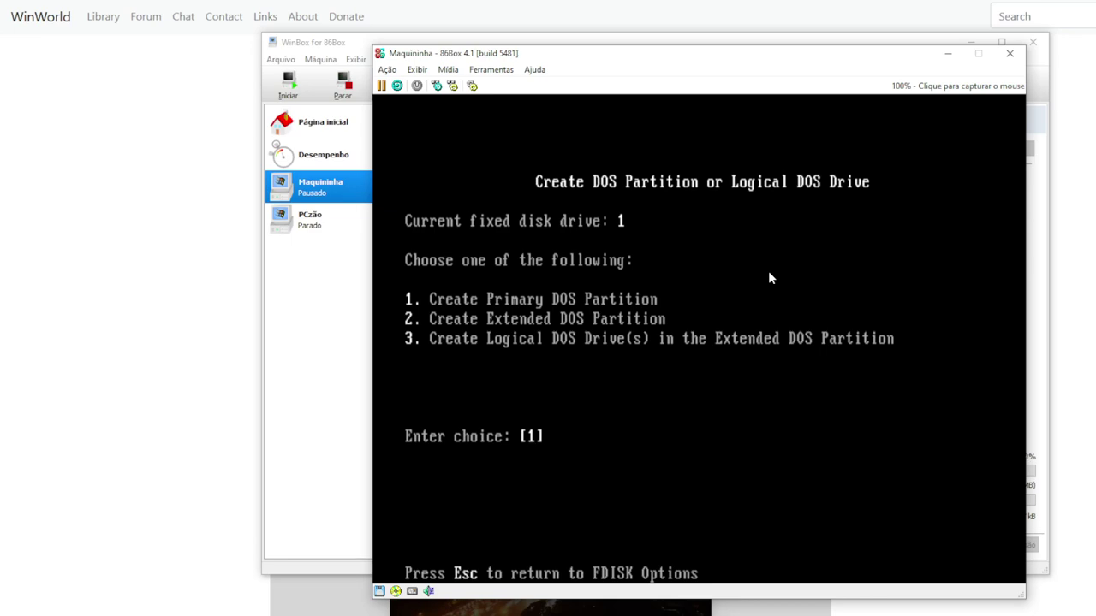
pyautogui.press('Return')
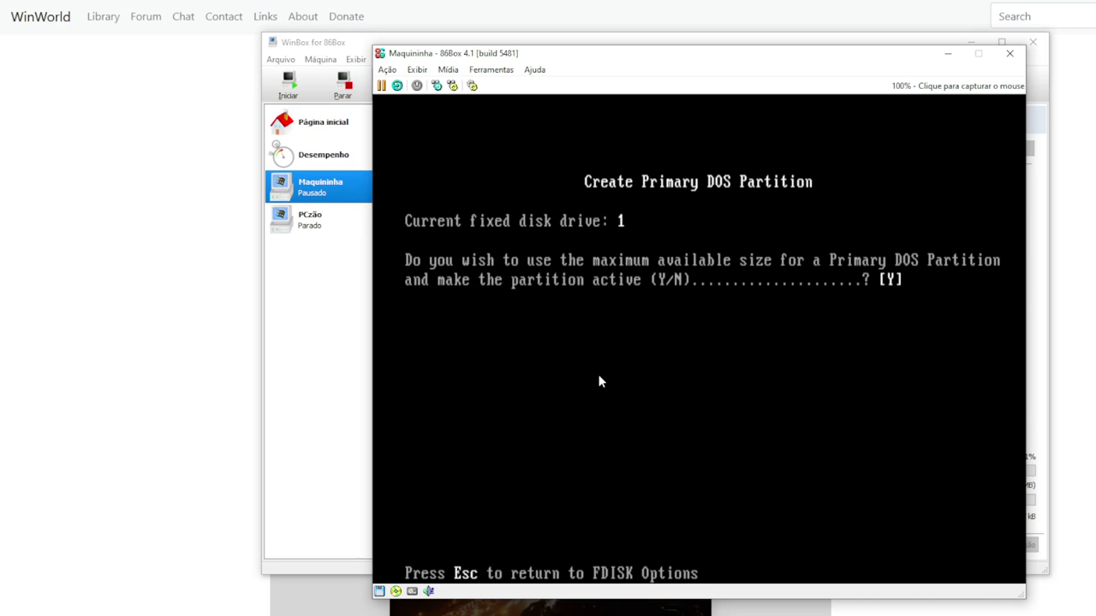
pyautogui.press('Return')
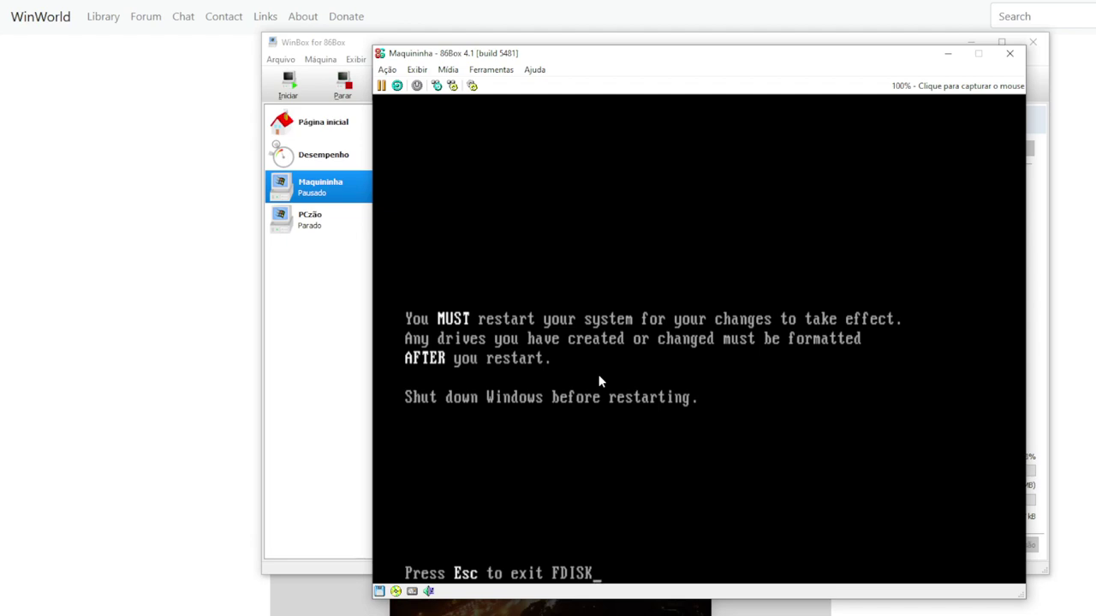
pyautogui.press('Escape')
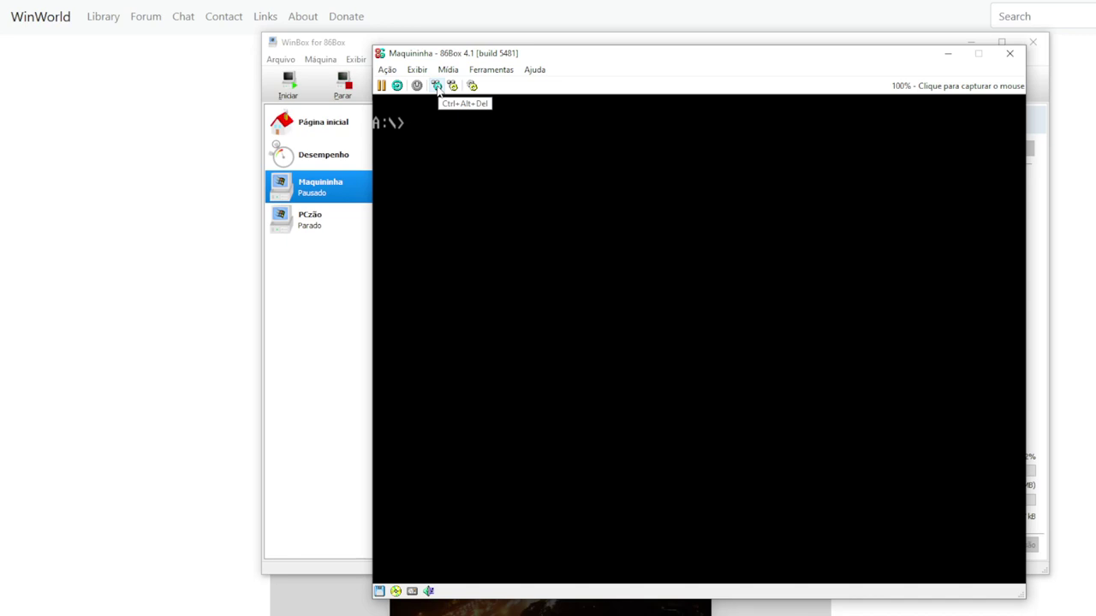
# Restart the VM with Ctrl+Alt+Del and boot with the NEC IDE CD-ROM driver
pyautogui.click(436, 86)
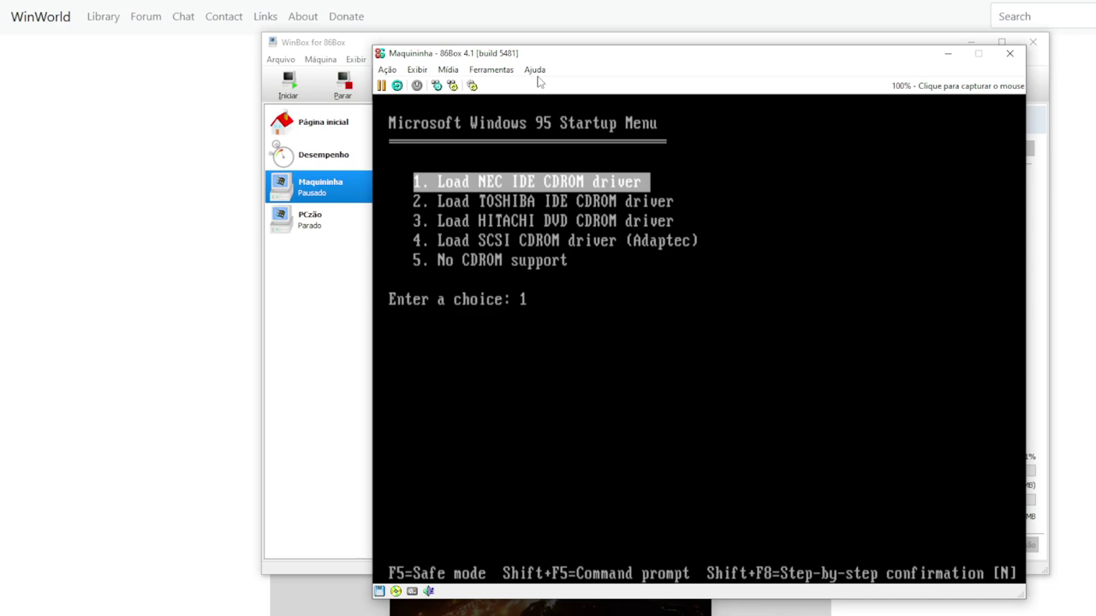
pyautogui.press('Return')
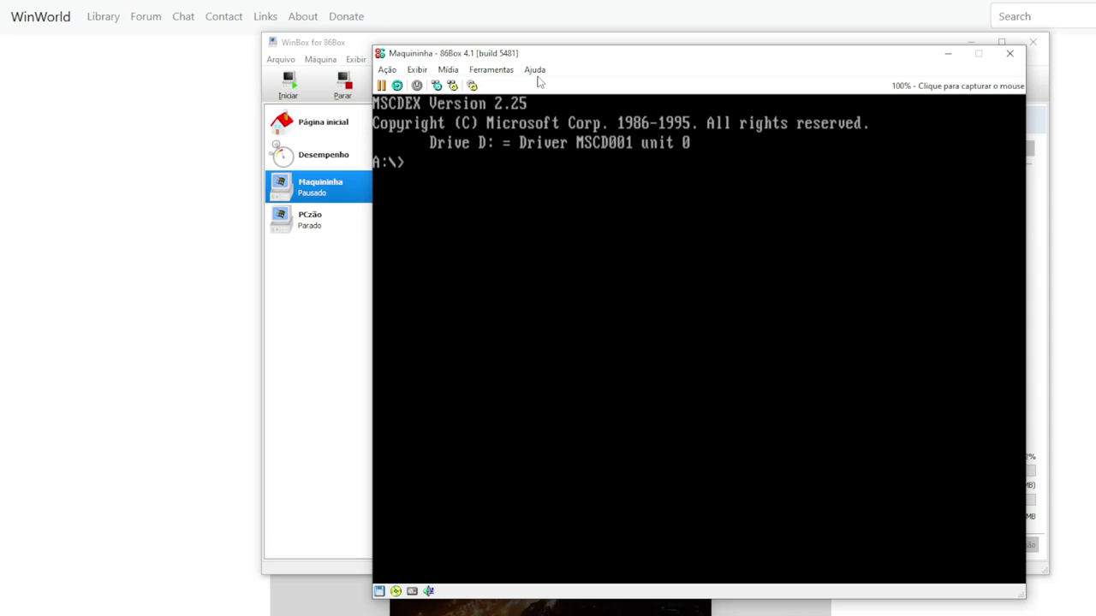
# Run 'format c:', confirm with Y, and give drive C: the volume label janela95
pyautogui.write('format c:')
pyautogui.press('Return')
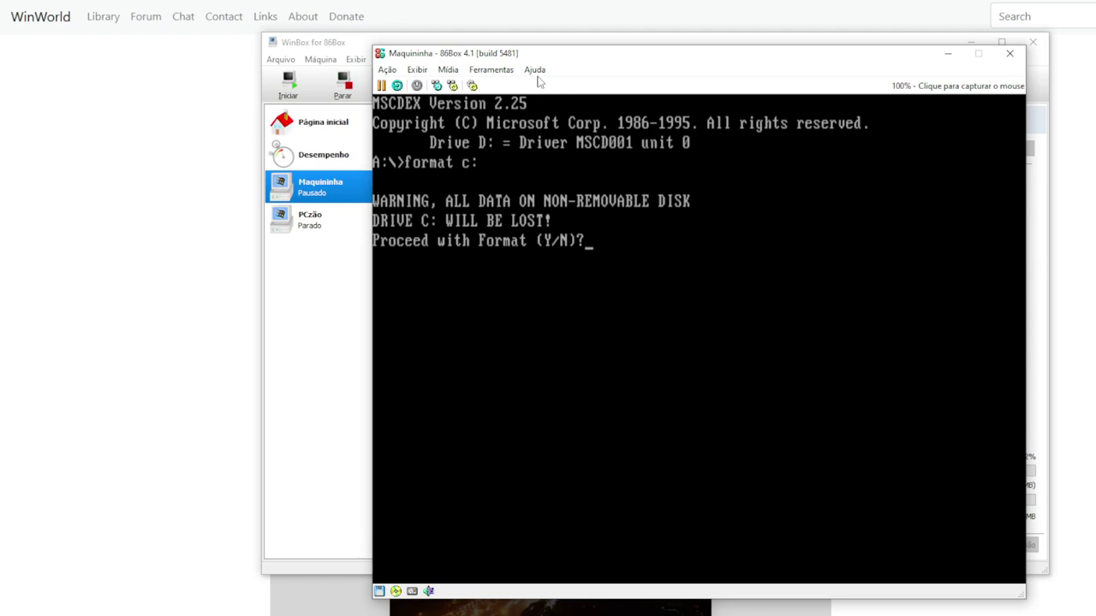
pyautogui.write('y')
pyautogui.press('Return')
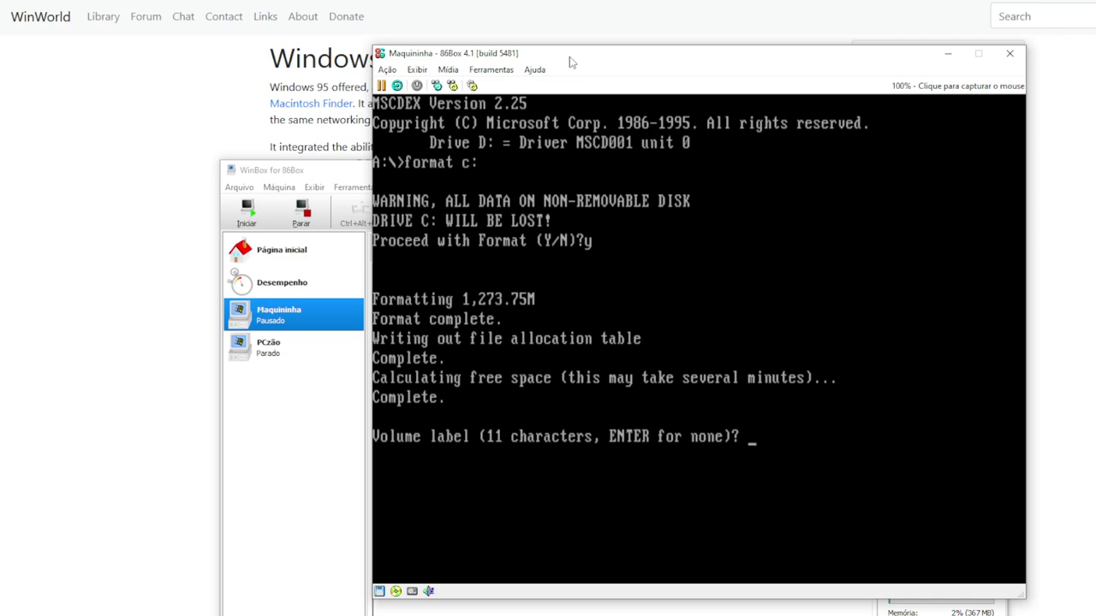
pyautogui.write('janela95')
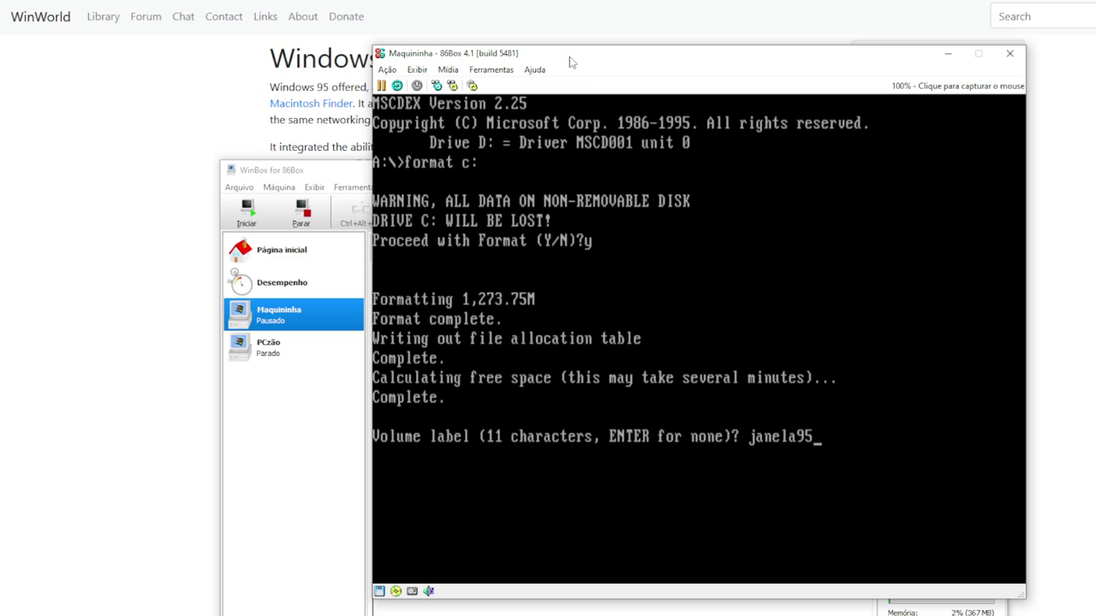
pyautogui.press('Return')
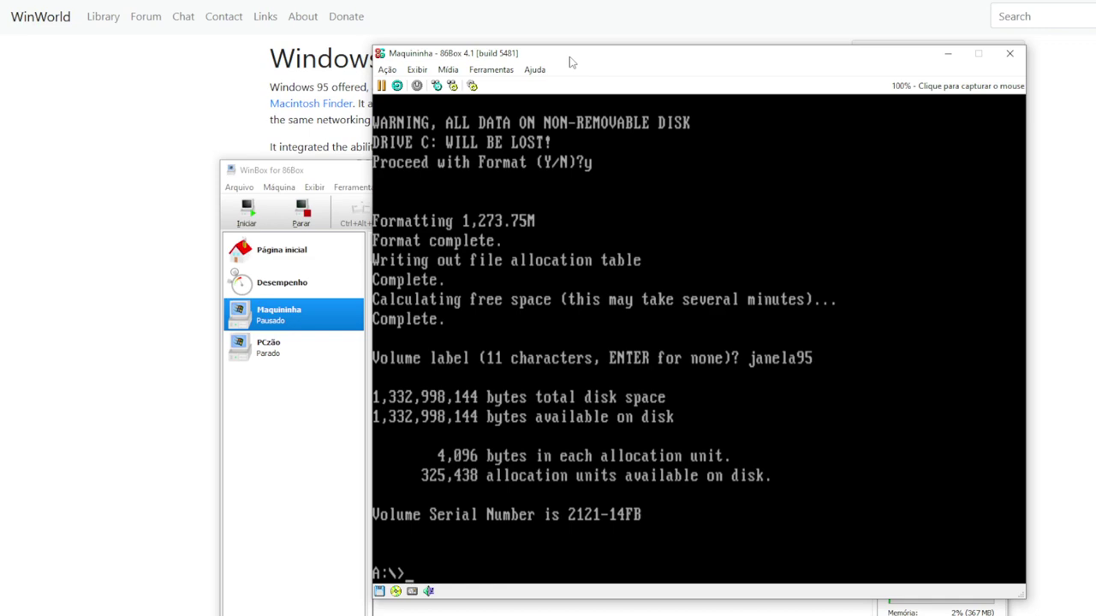
# Switch to CD drive D:, list its files with dir, and start typing the installer name
pyautogui.write('d:')
pyautogui.press('Return')
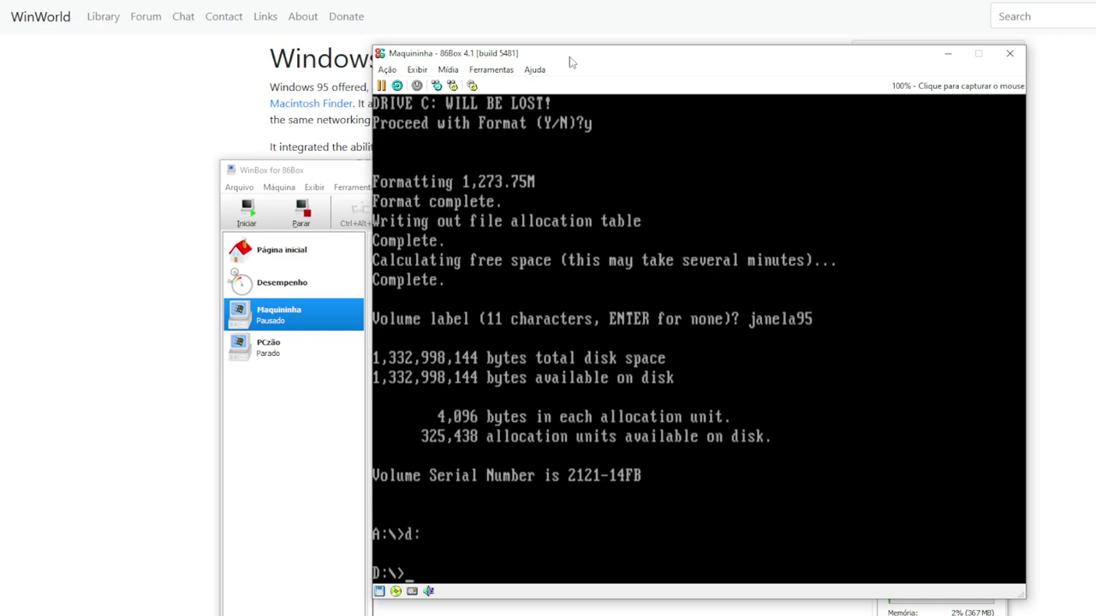
pyautogui.write('dir')
pyautogui.press('Return')
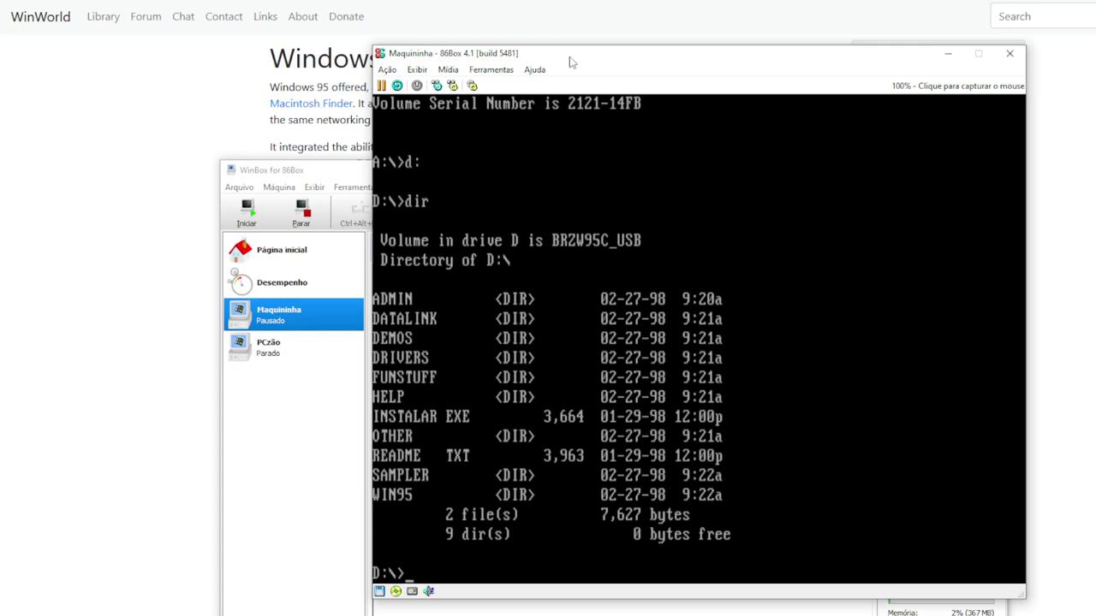
pyautogui.write('instaler')
pyautogui.press('BackSpace')
pyautogui.press('BackSpace')
# Complete 'instalar' to launch Windows 95 setup and continue past the routine system check
pyautogui.write('ar')
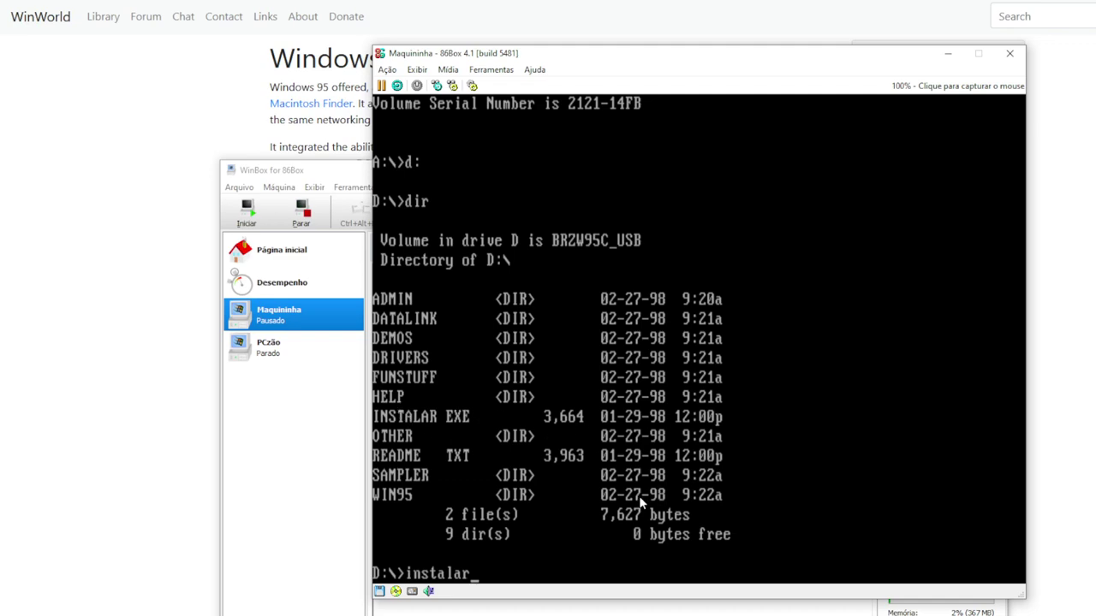
pyautogui.press('Return')
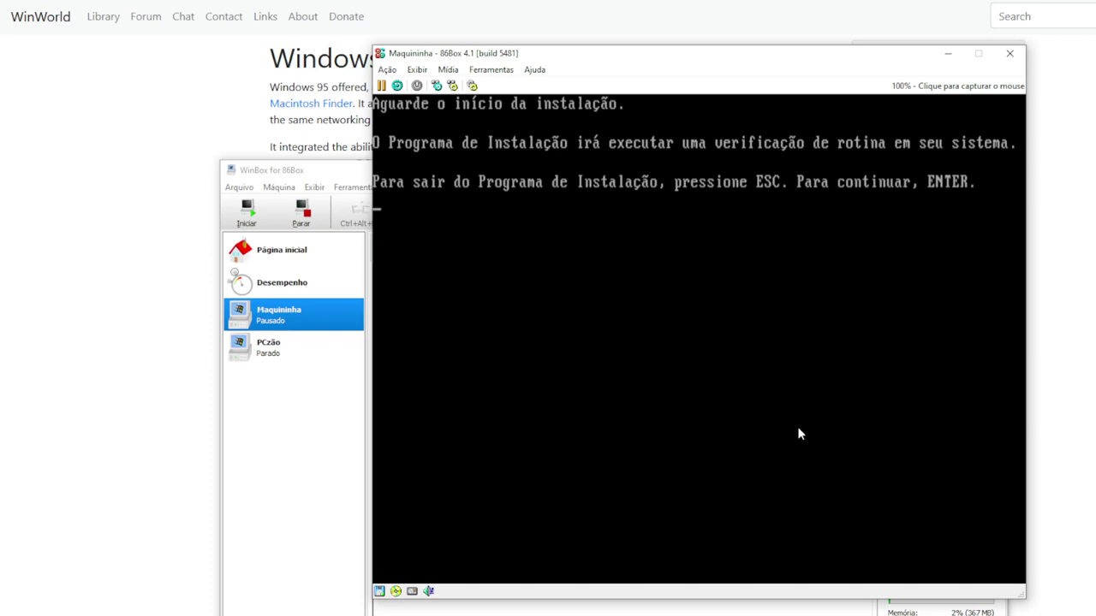
pyautogui.press('Return')
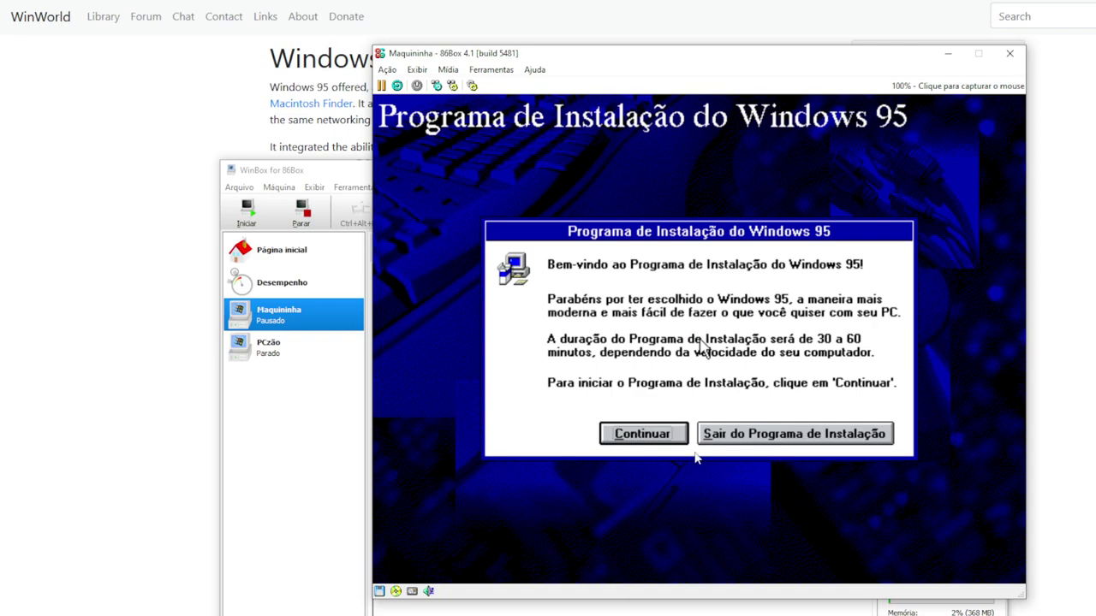
# Move the WinBox manager window higher, then click Continuar on the setup welcome screen
pyautogui.click(659, 439)
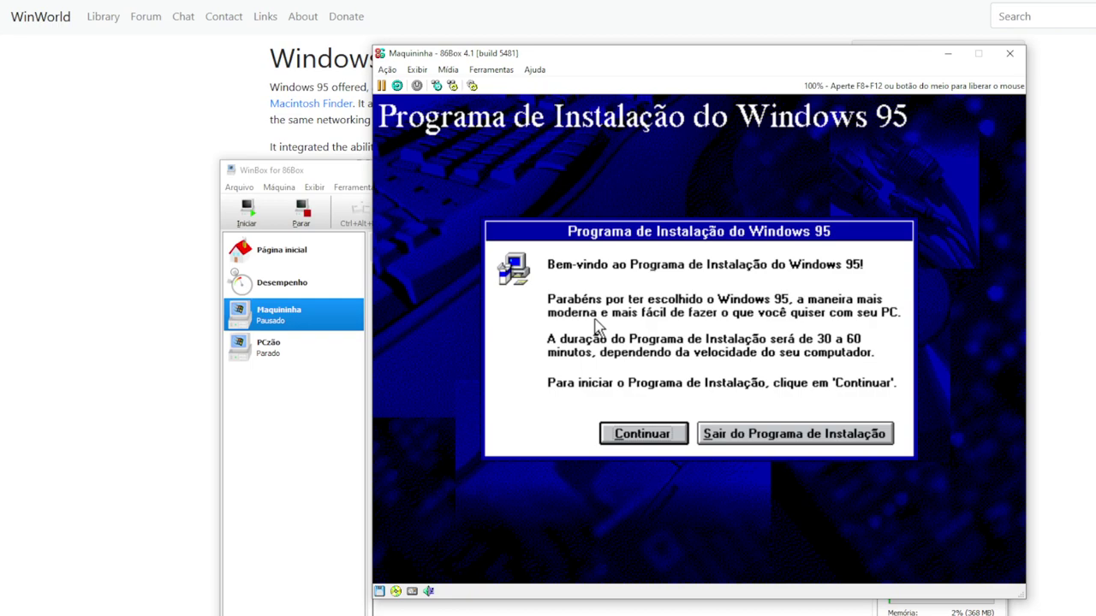
pyautogui.hotkey('F8', 'F12')
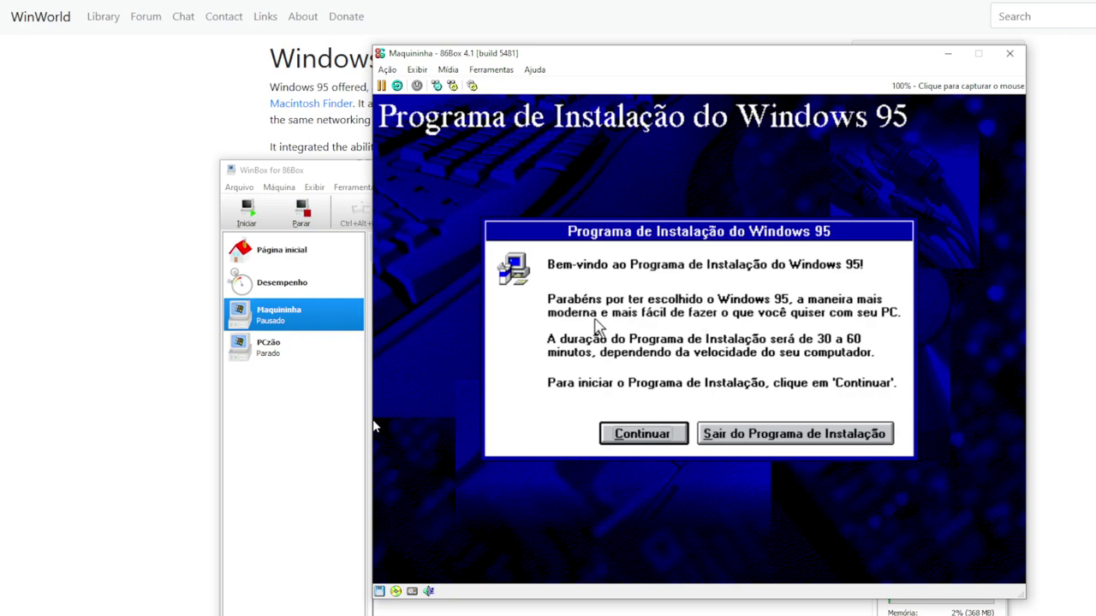
pyautogui.click(351, 172)
pyautogui.moveTo(351, 174); pyautogui.dragTo(360, 69)
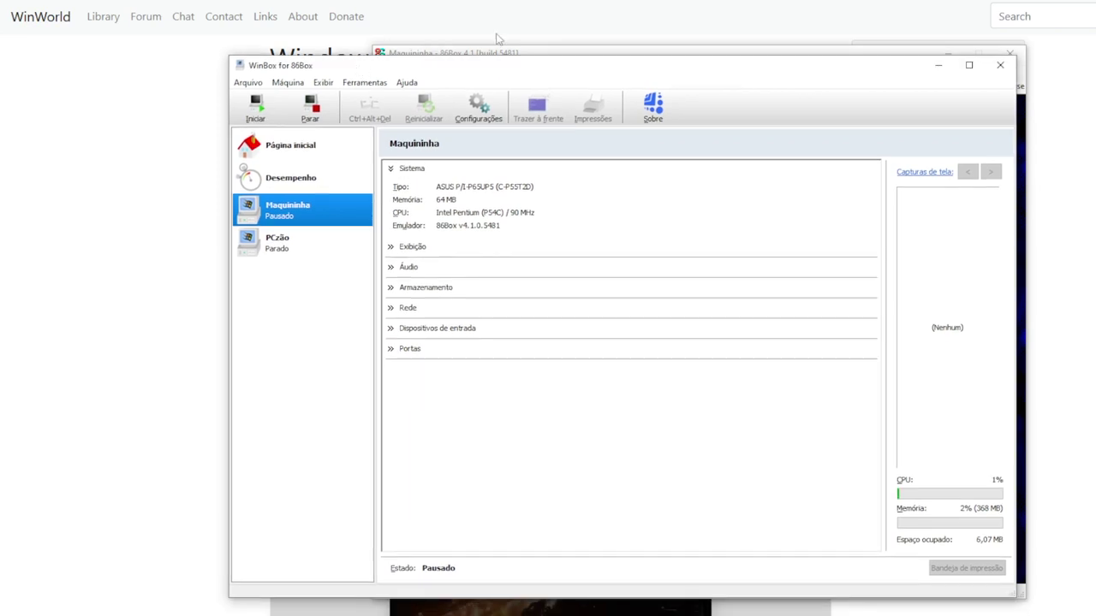
pyautogui.click(577, 53)
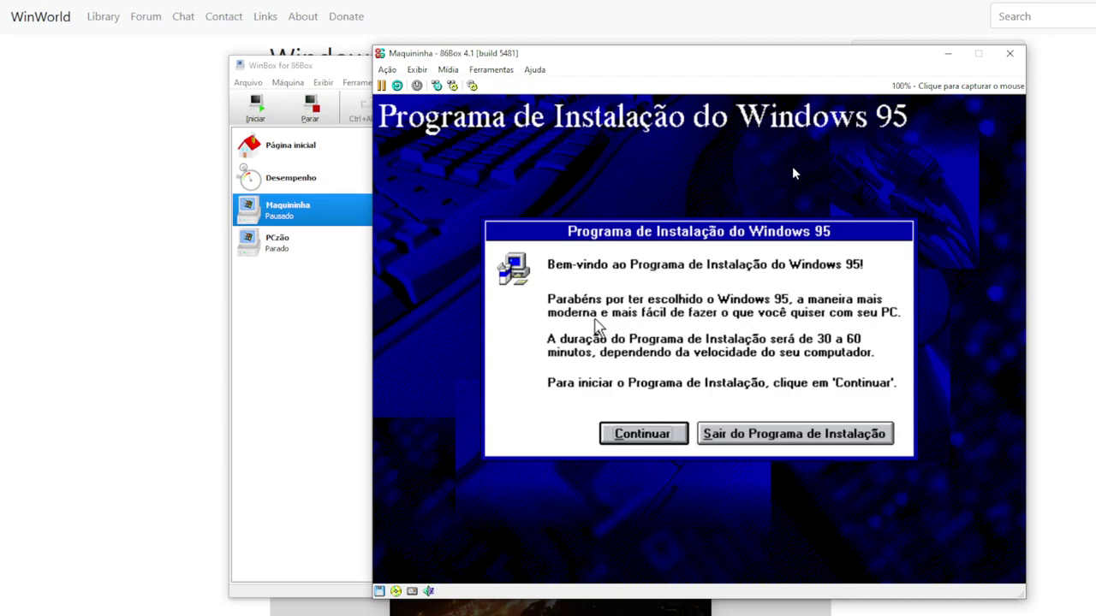
pyautogui.click(699, 177)
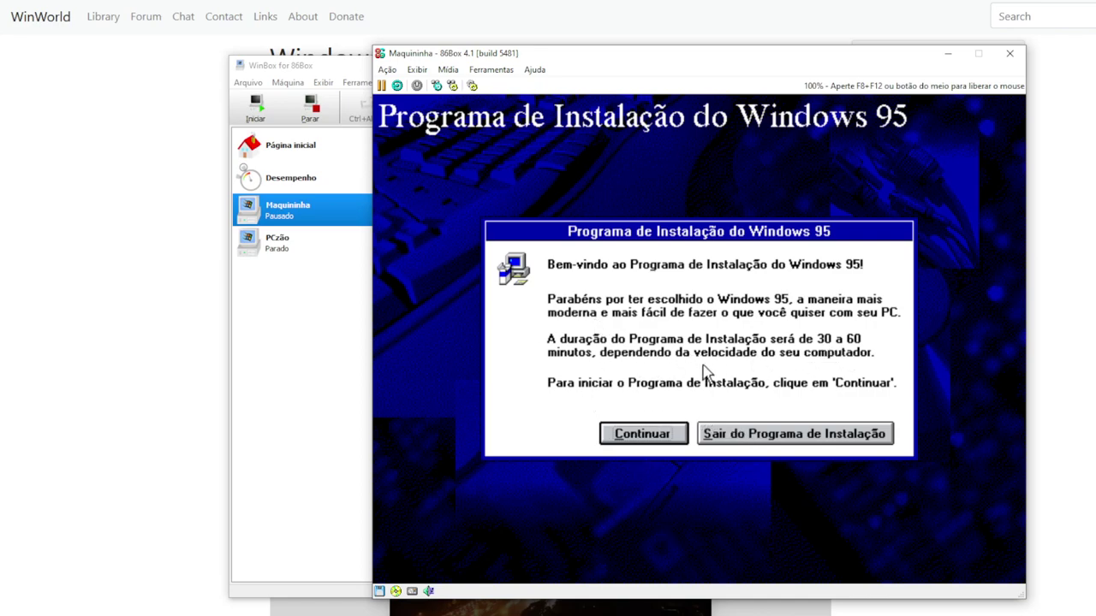
pyautogui.click(630, 435)
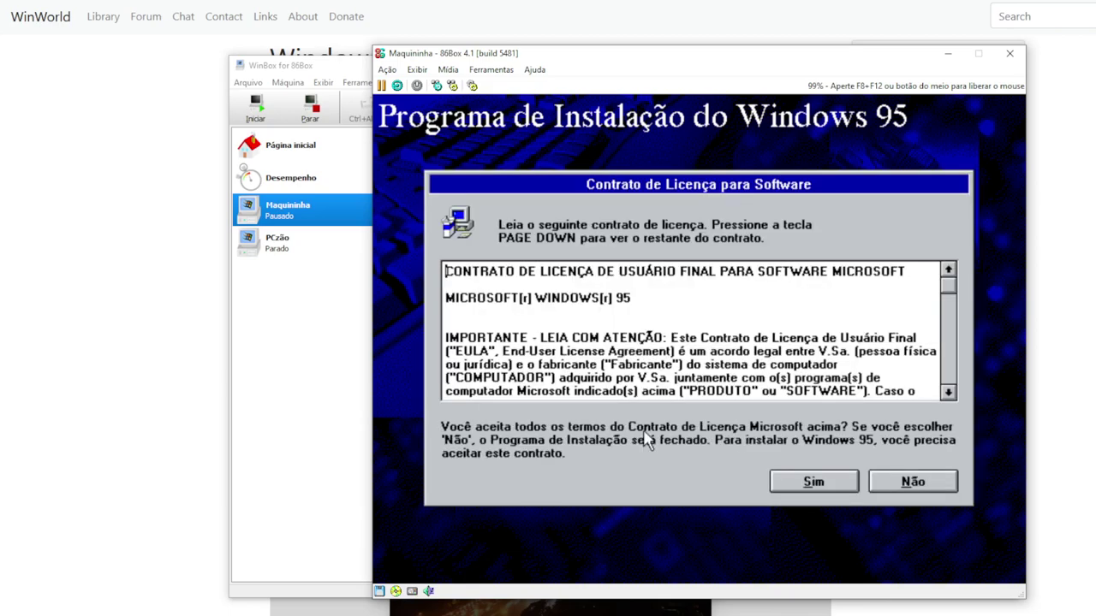
# Accept the license, keep C:\WINDOWS as the install folder and choose the Típica setup type
pyautogui.click(811, 482)
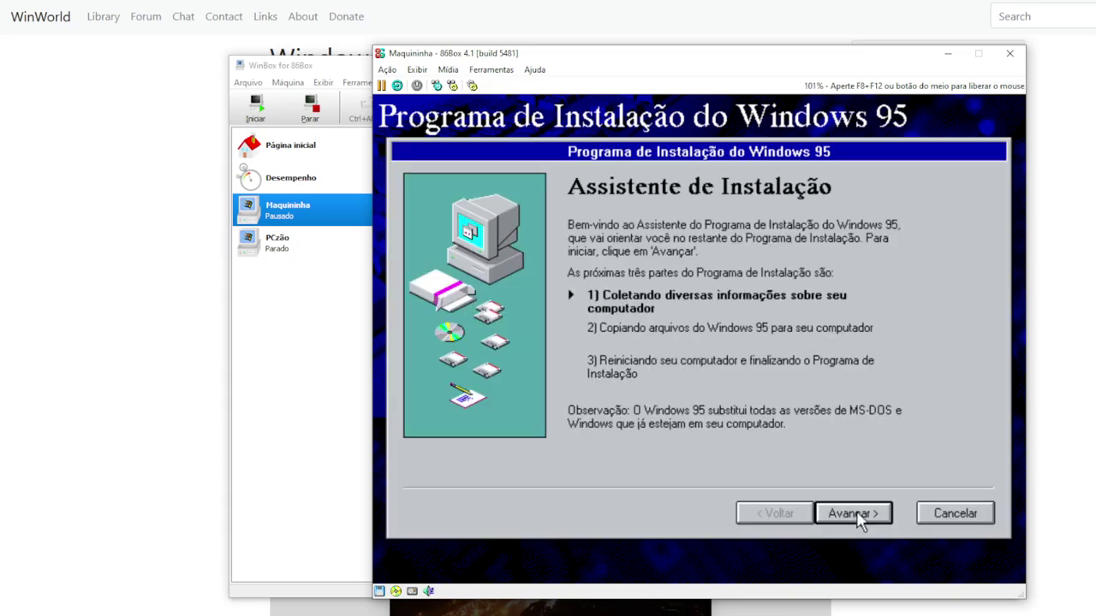
pyautogui.click(856, 517)
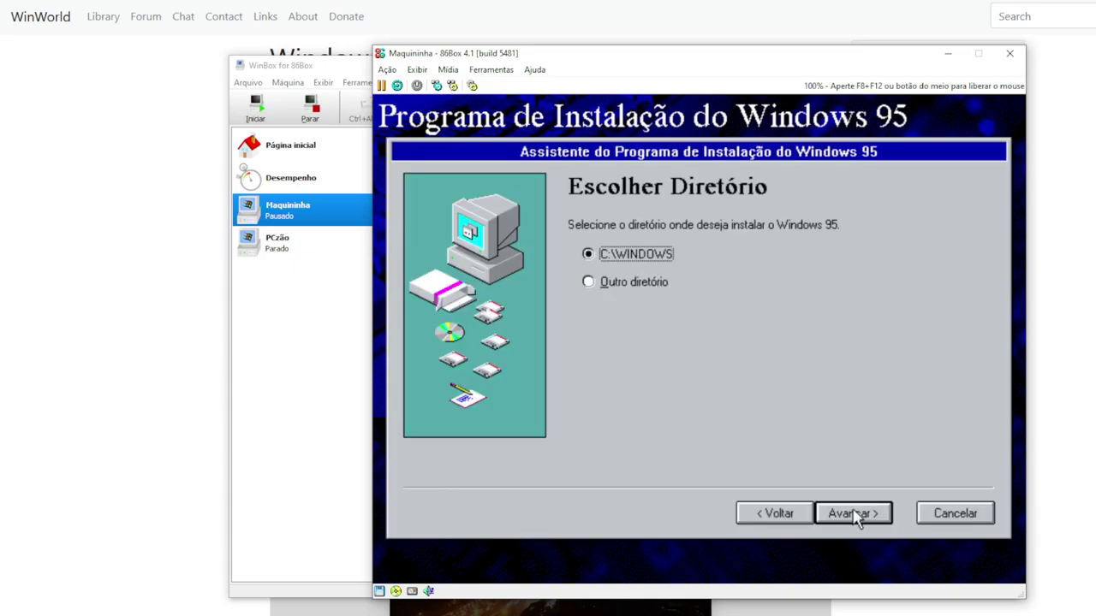
pyautogui.click(856, 517)
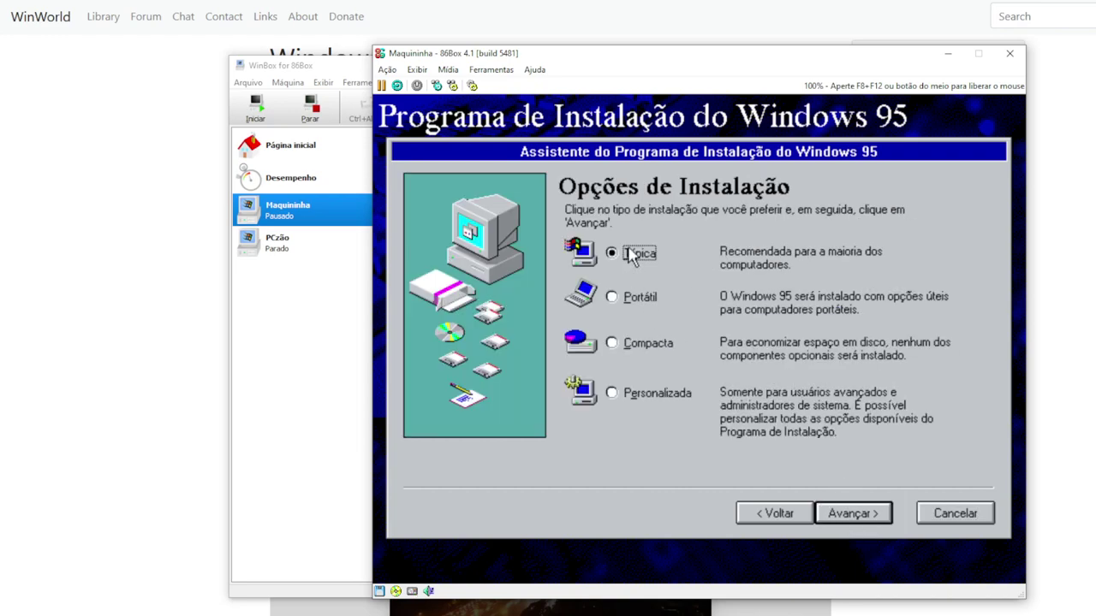
pyautogui.click(851, 517)
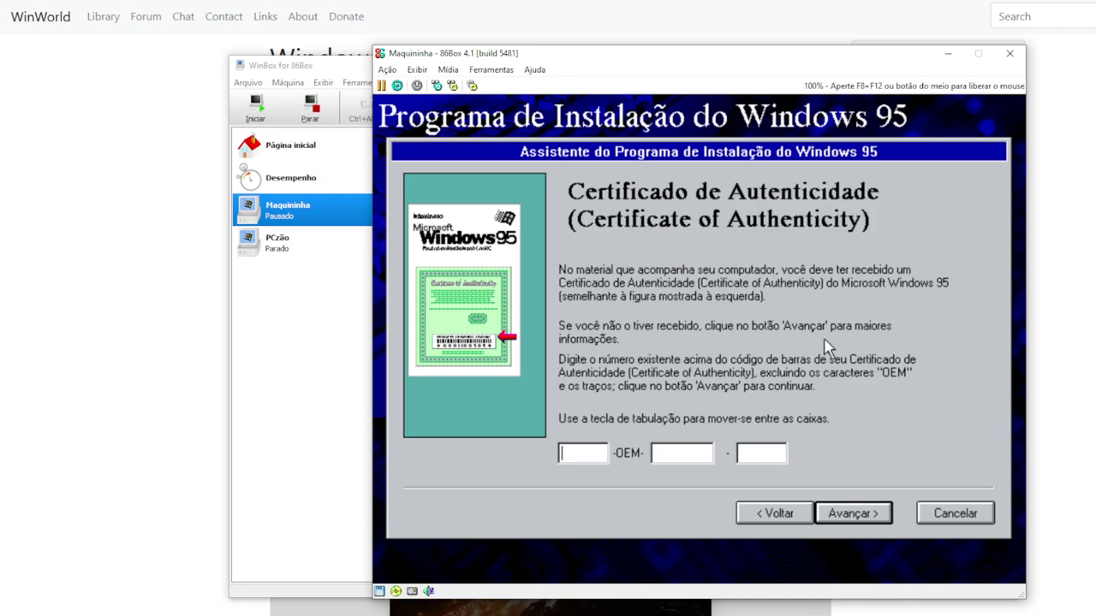
# Hide the WinBox manager and move the VM window beside the serials list
pyautogui.hotkey('F8', 'F12')
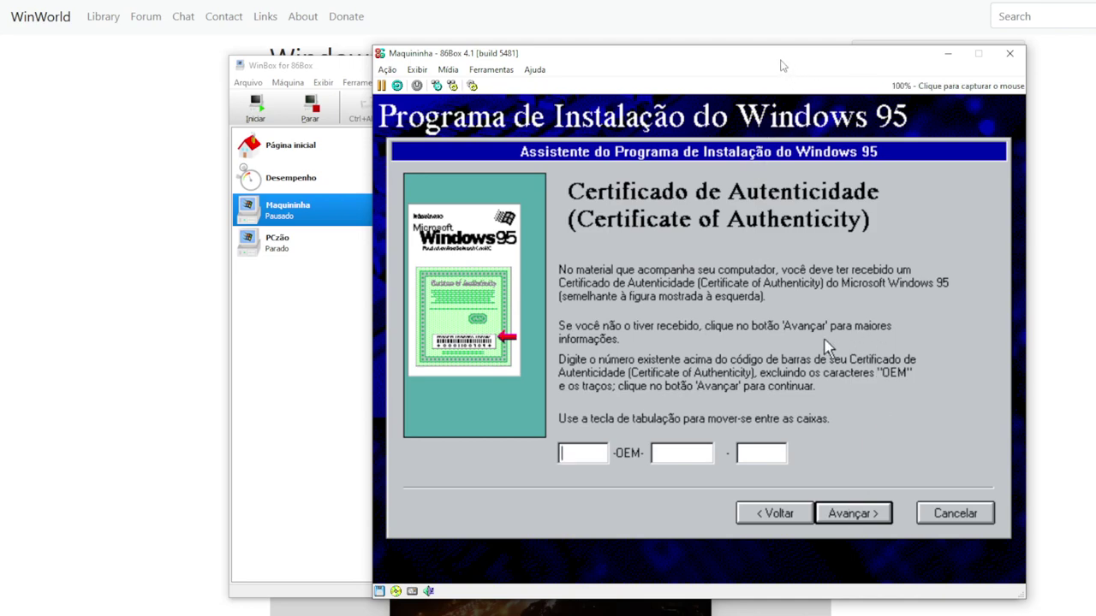
pyautogui.click(347, 68)
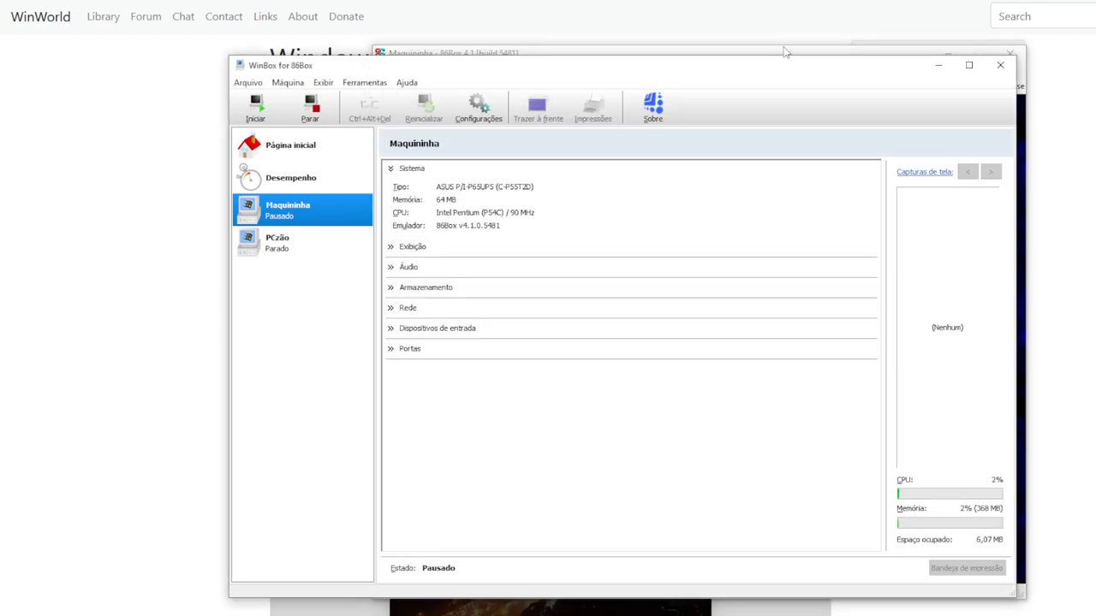
pyautogui.click(938, 66)
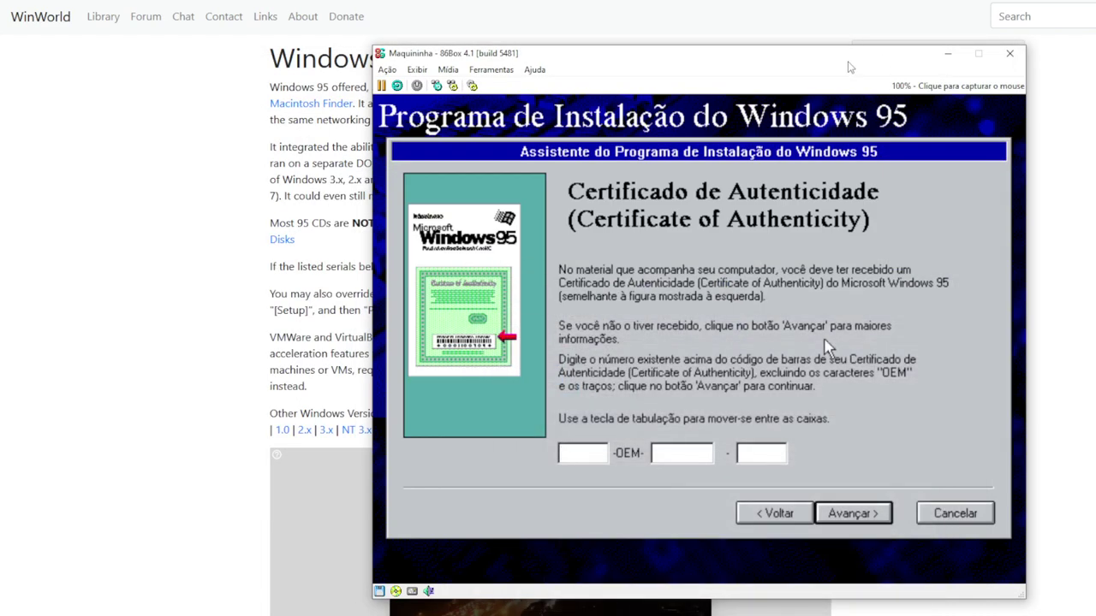
pyautogui.moveTo(805, 60); pyautogui.dragTo(628, 69)
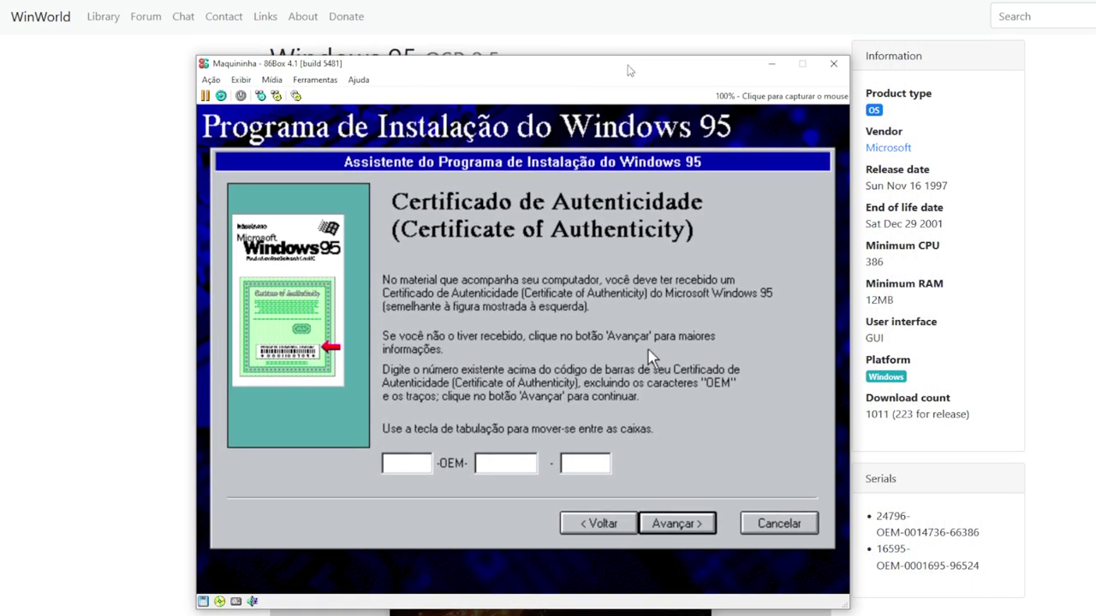
# Enter the Certificate of Authenticity number and advance to the user information page
pyautogui.click(648, 356)
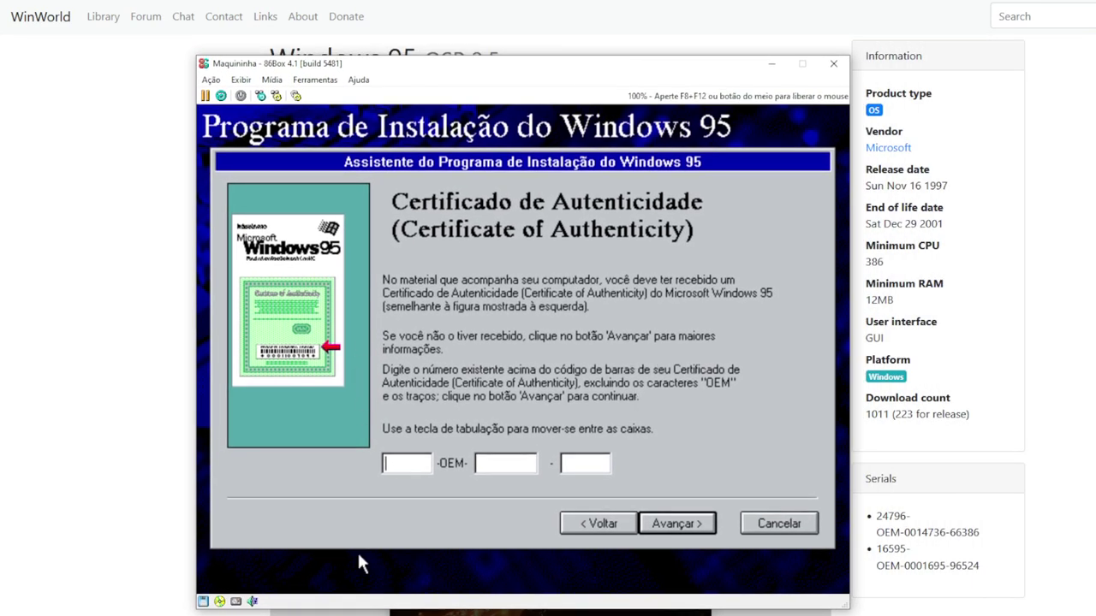
pyautogui.write('24796 -OEM- 0')
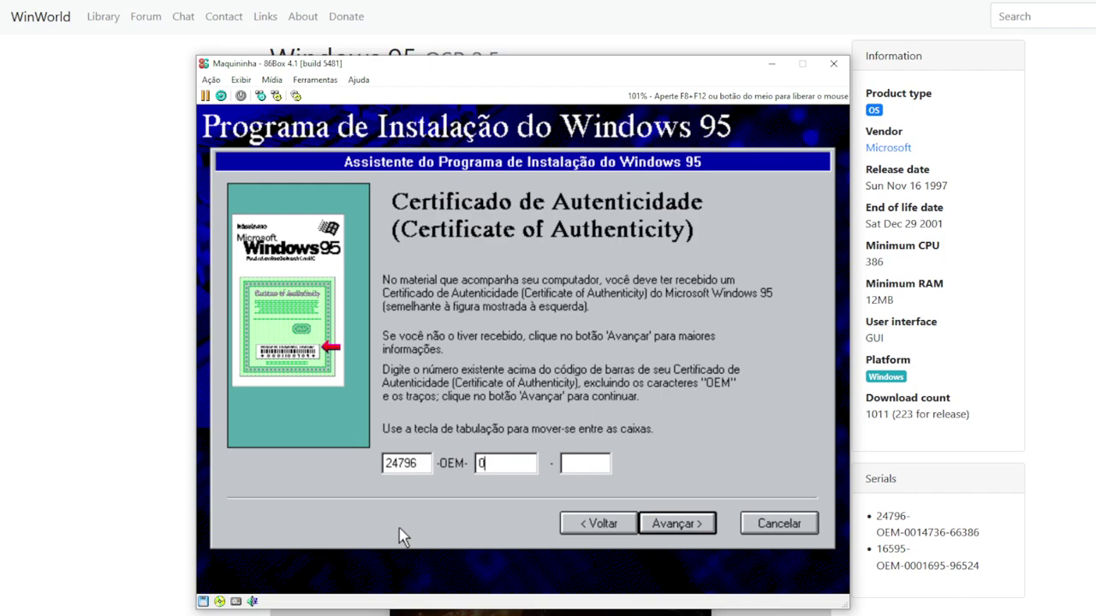
pyautogui.write('01')
pyautogui.write('4')
pyautogui.write('7')
pyautogui.write('36 - ')
pyautogui.write('66')
pyautogui.write('3')
pyautogui.write('8')
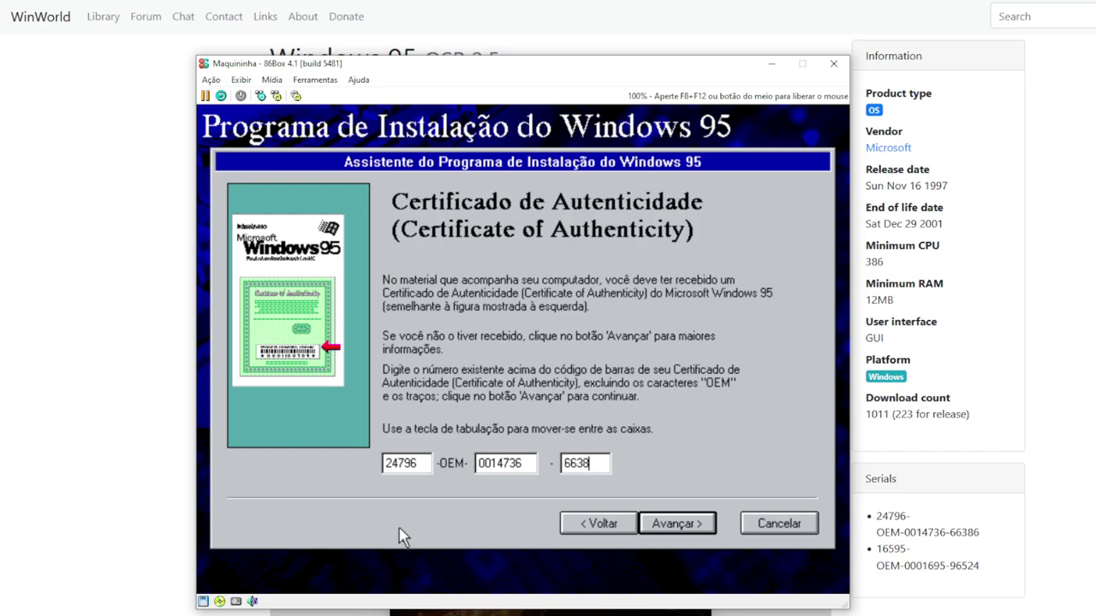
pyautogui.write('6')
pyautogui.click(678, 524)
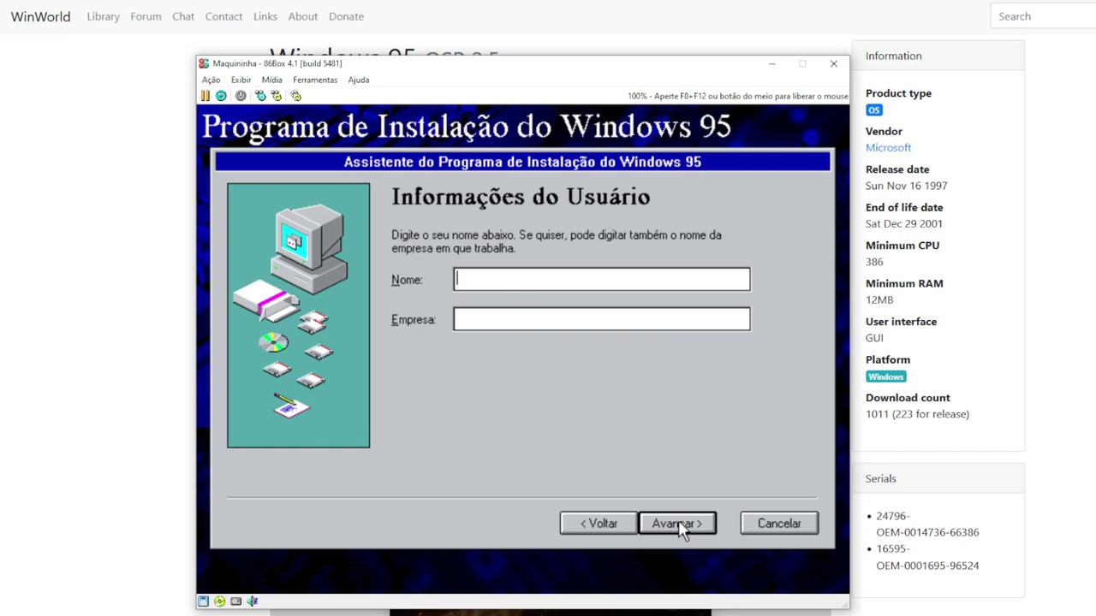
# Enter the user name, mark the sound, MIDI or video card, and start hardware analysis
pyautogui.write('Pessoa')
pyautogui.click(679, 522)
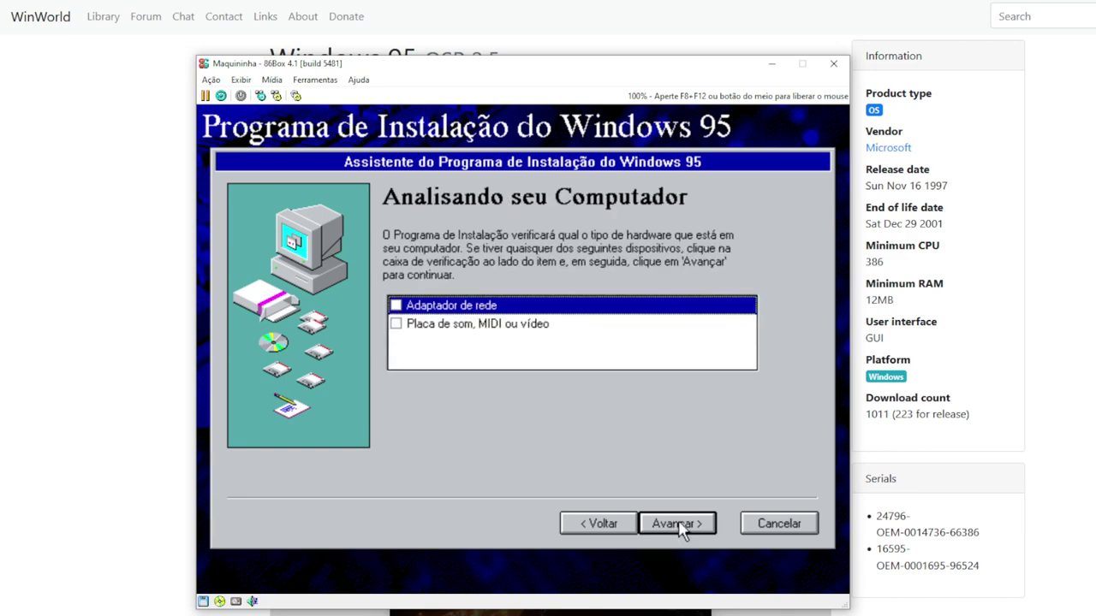
pyautogui.click(395, 325)
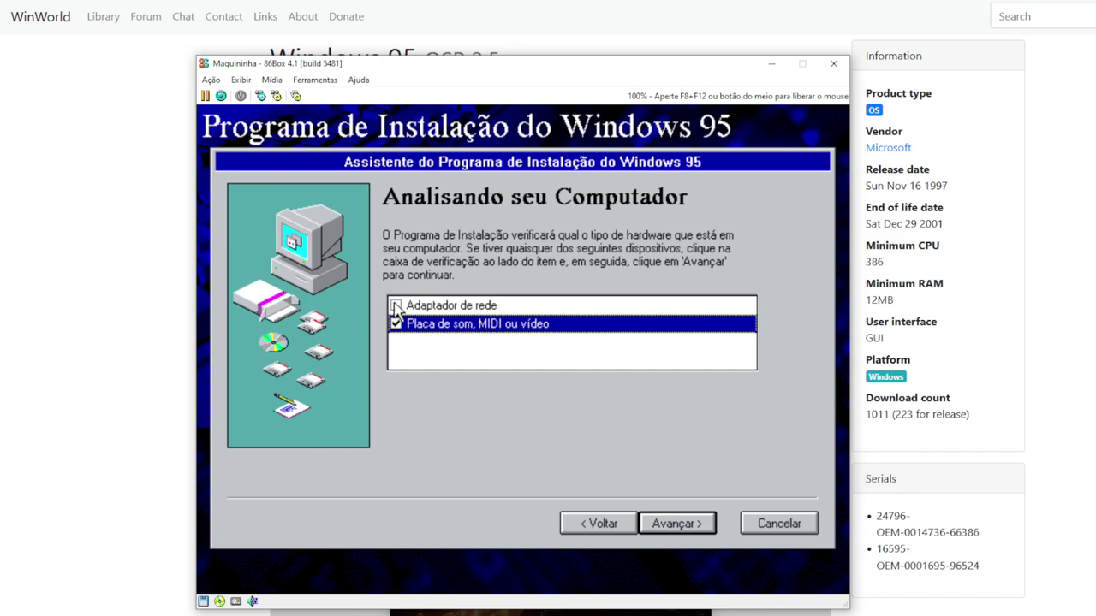
pyautogui.click(688, 530)
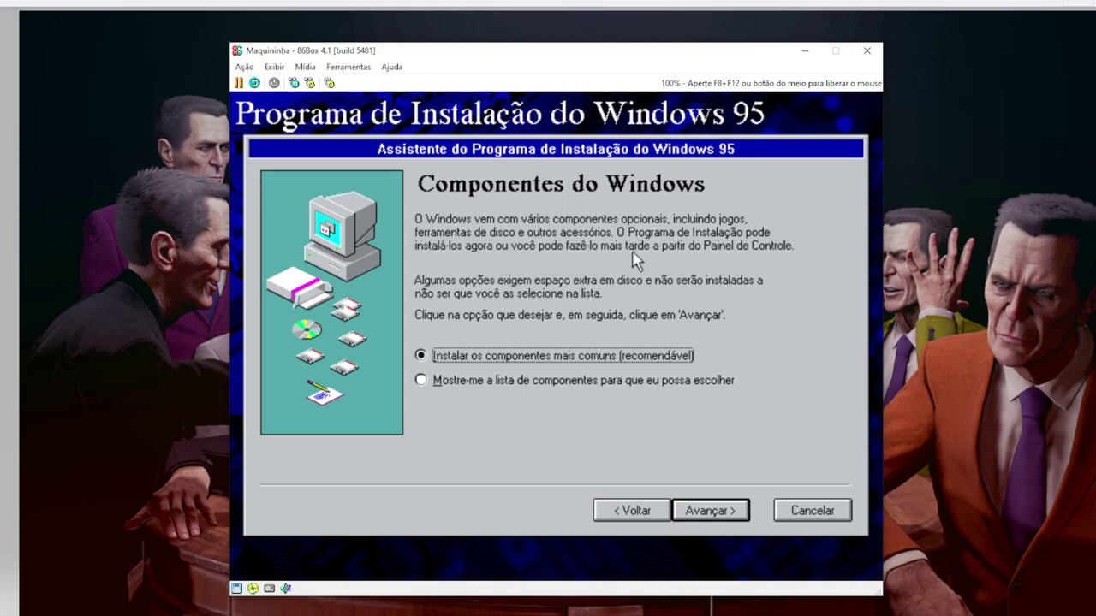
# Keep the most common components and decline creating a startup disk
pyautogui.click(706, 510)
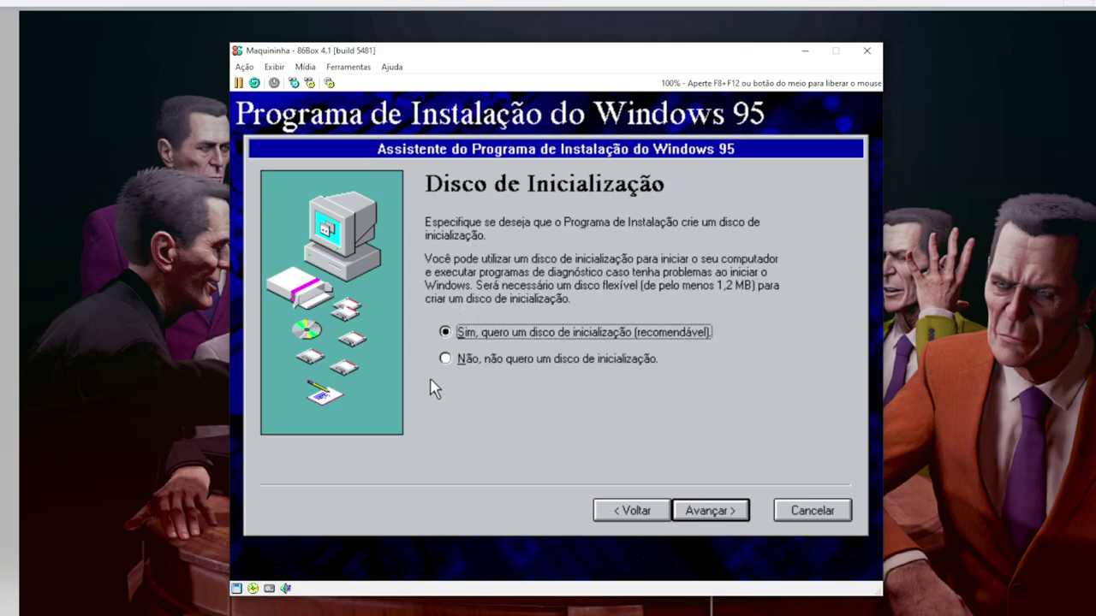
pyautogui.click(449, 359)
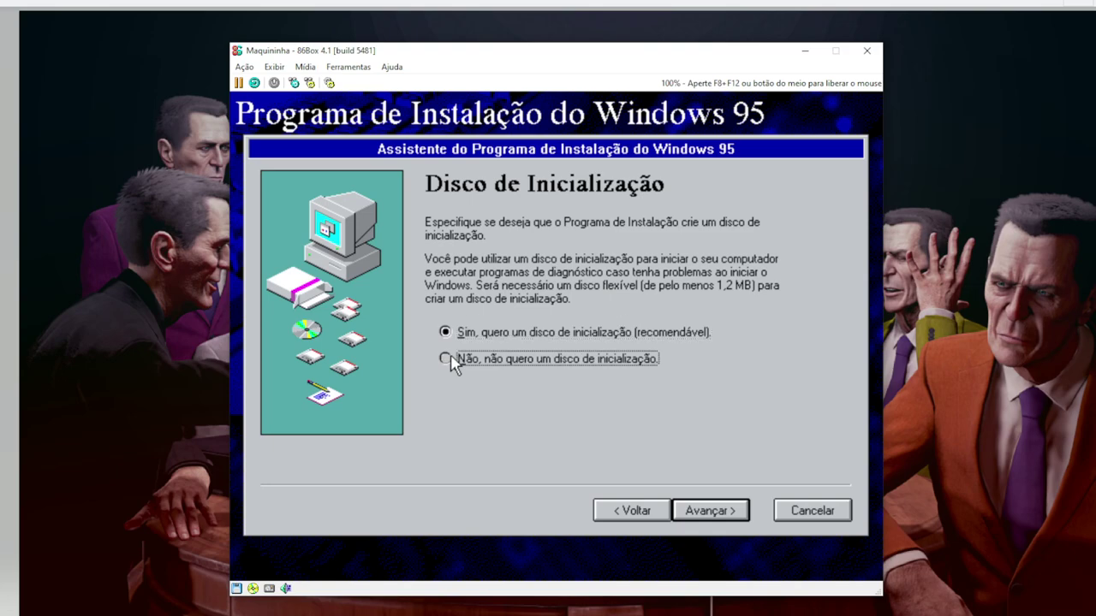
pyautogui.click(707, 511)
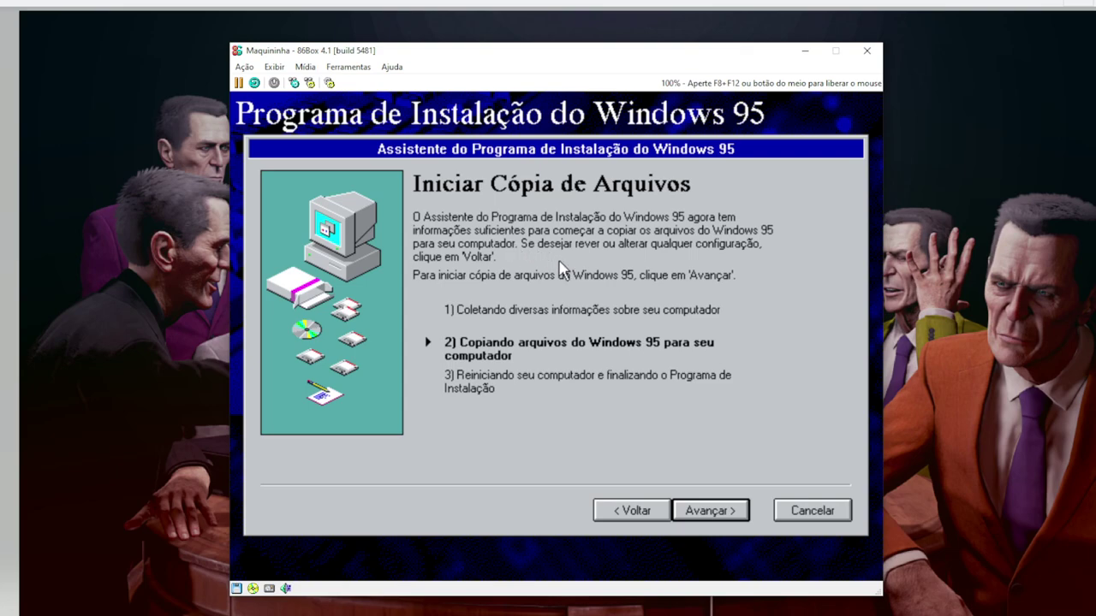
# Eject disk01.img from Disquete 1 and start copying the Windows 95 files
pyautogui.hotkey('F8', 'F12')
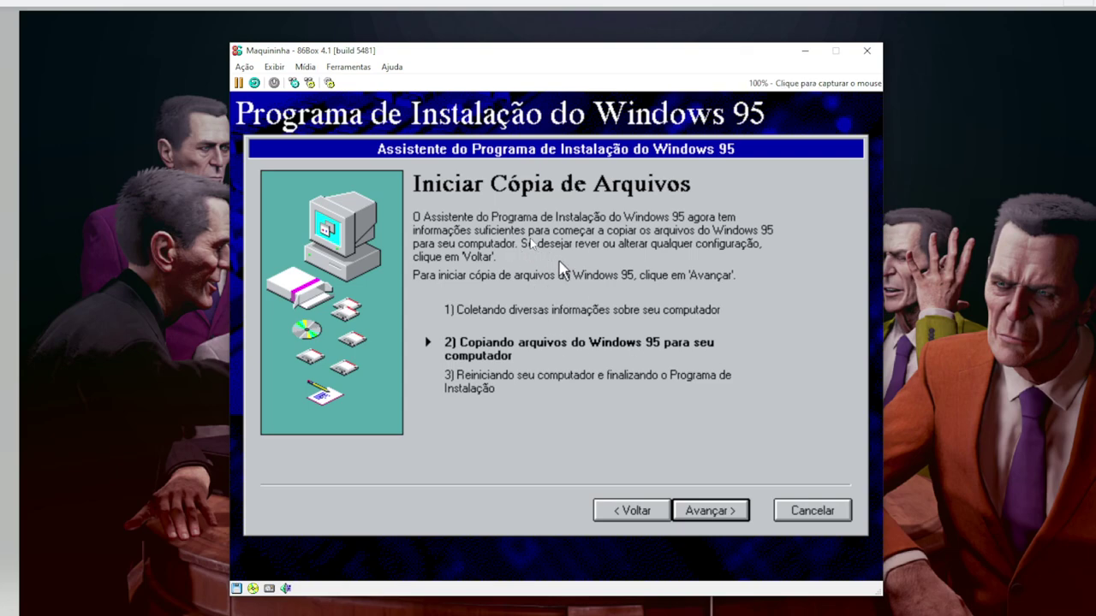
pyautogui.click(305, 67)
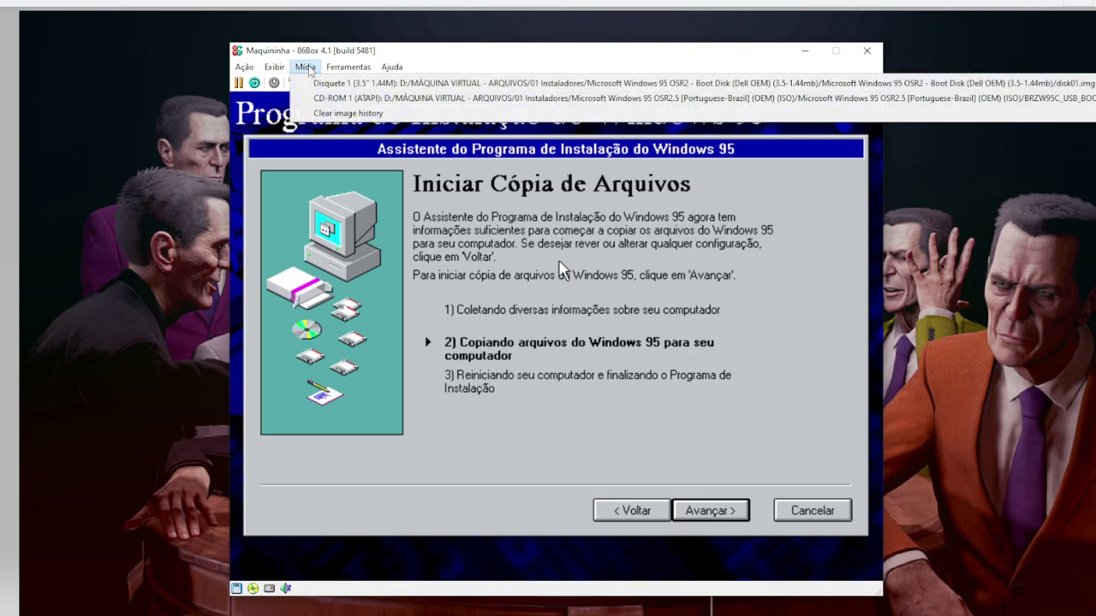
pyautogui.moveTo(348, 67)
pyautogui.moveTo(305, 67)
pyautogui.moveTo(307, 86)
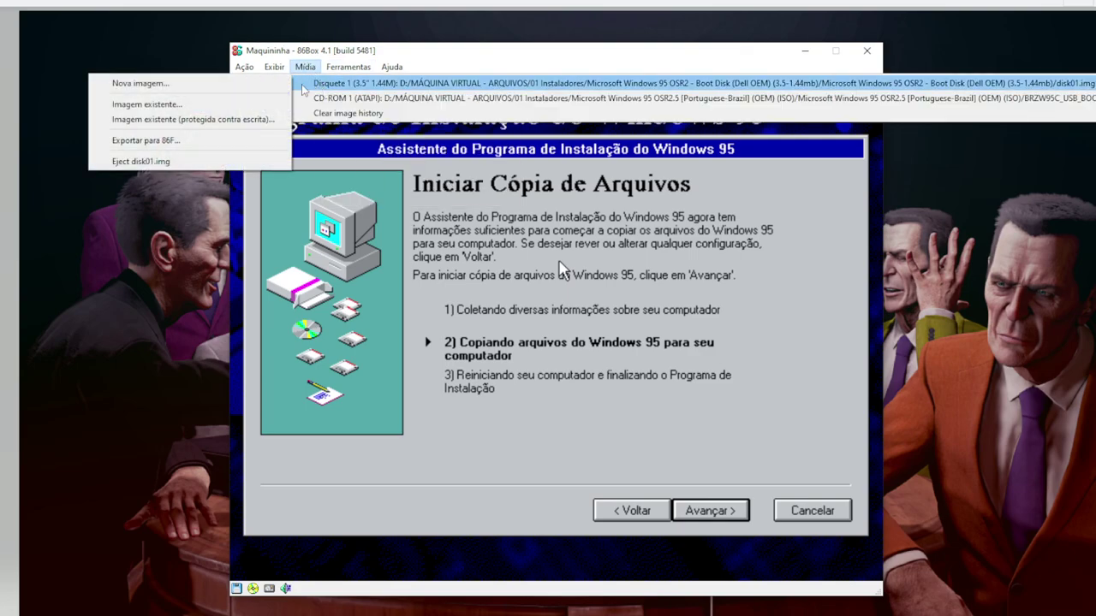
pyautogui.click(207, 161)
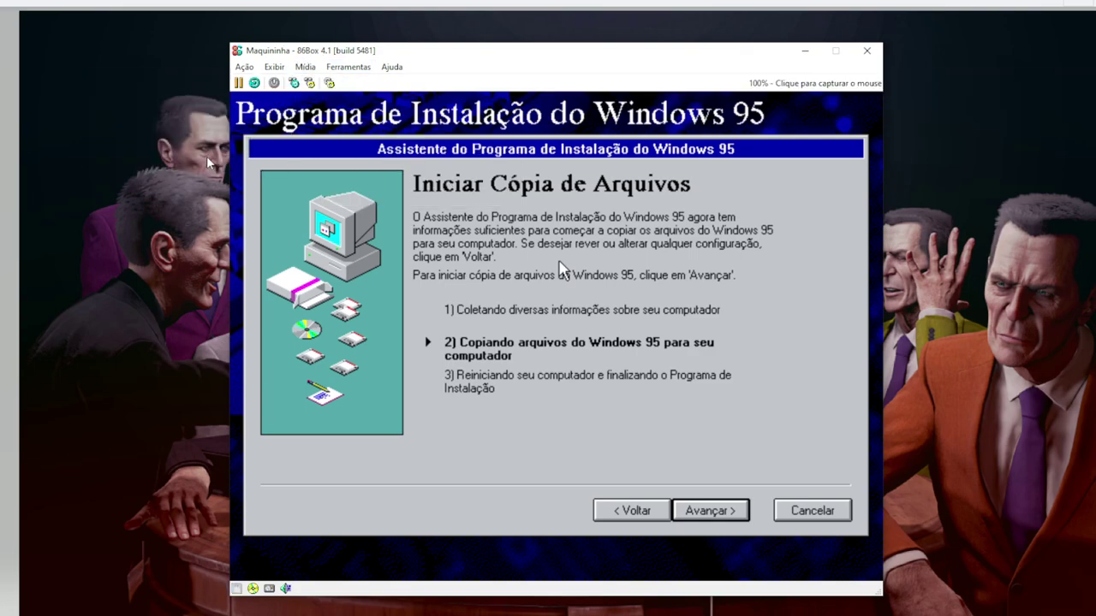
pyautogui.click(561, 271)
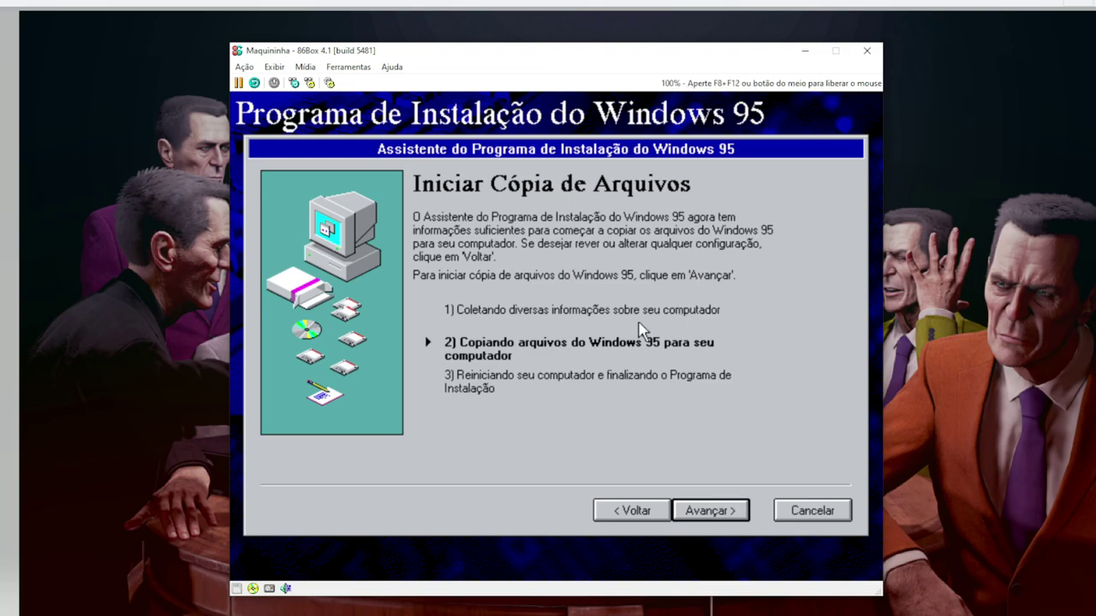
pyautogui.click(707, 512)
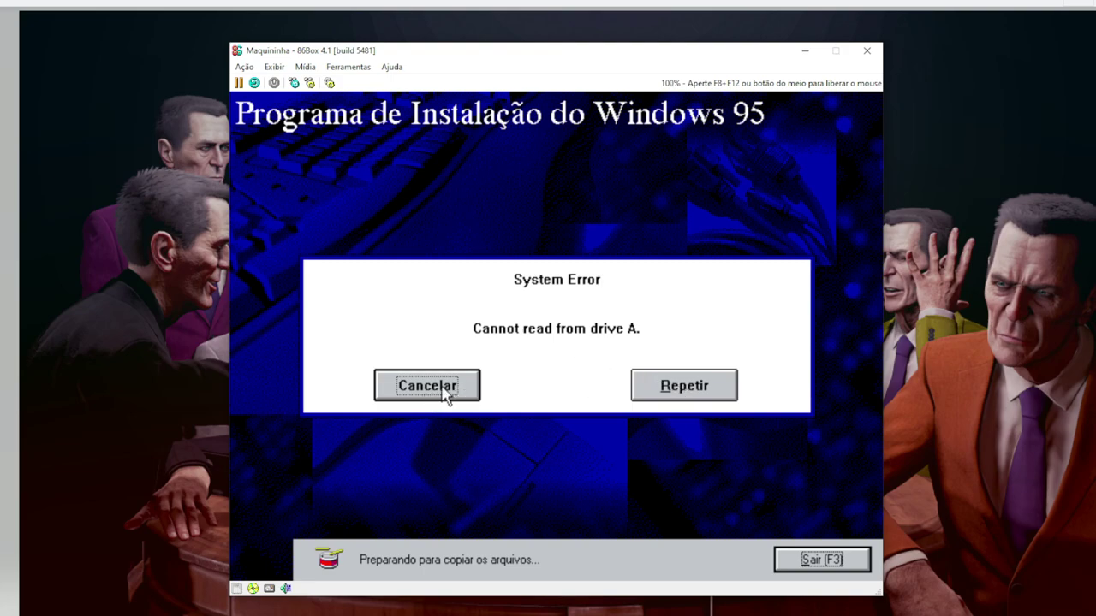
# Reinsert disk01.img into Disquete 1 and retry reading drive A
pyautogui.hotkey('F8', 'F12')
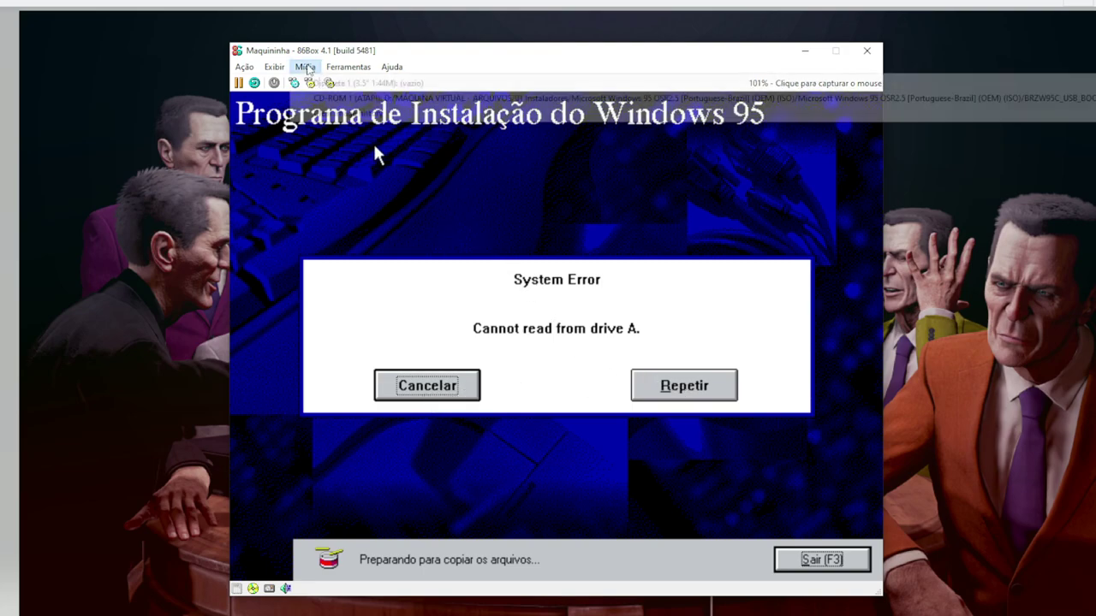
pyautogui.moveTo(315, 86)
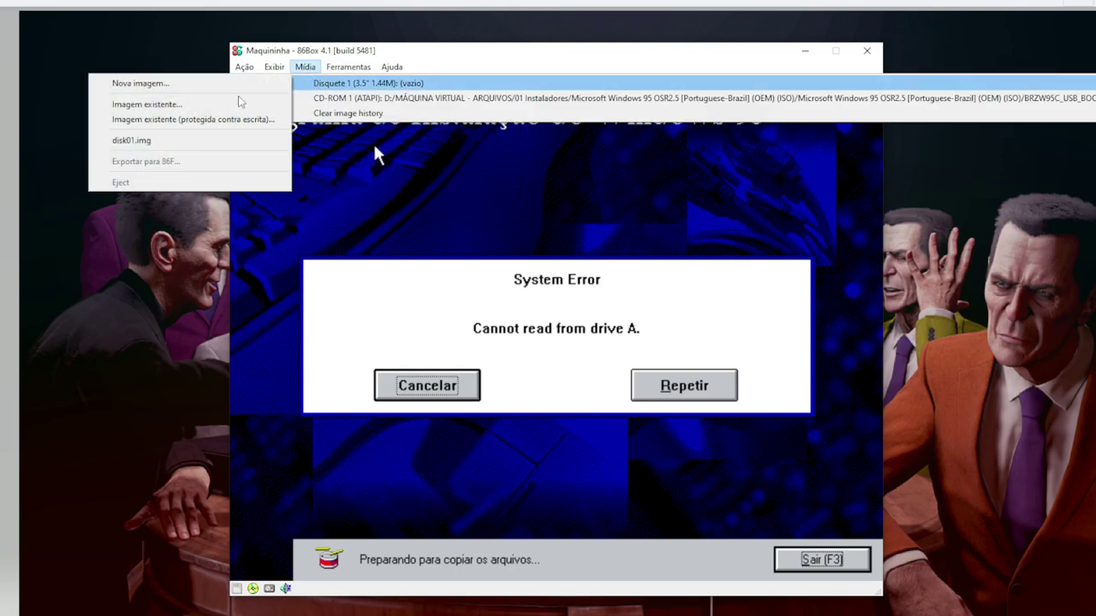
pyautogui.click(217, 139)
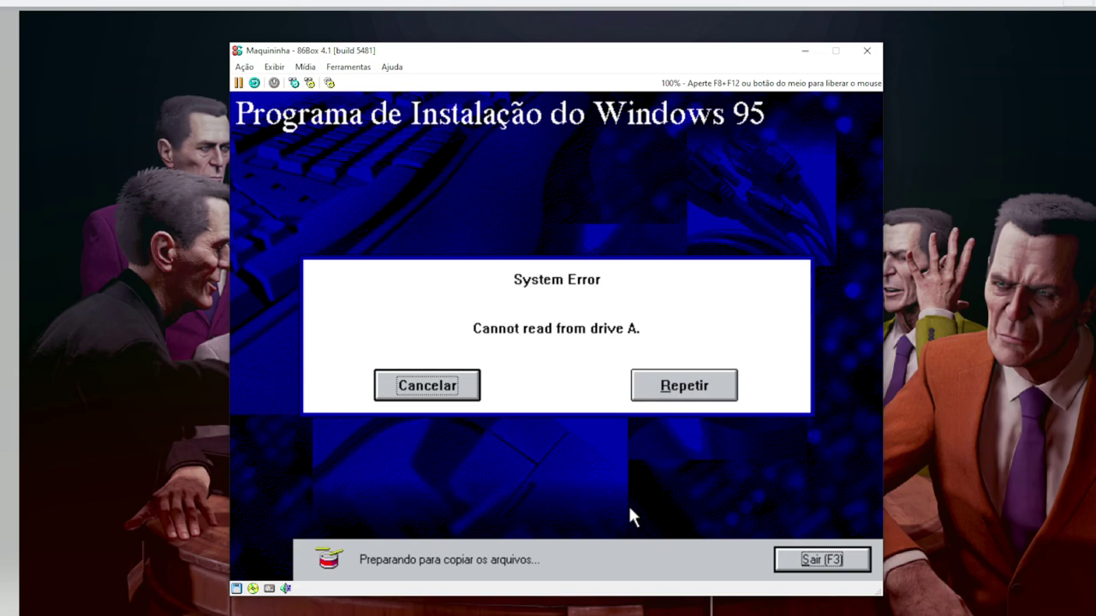
pyautogui.click(681, 379)
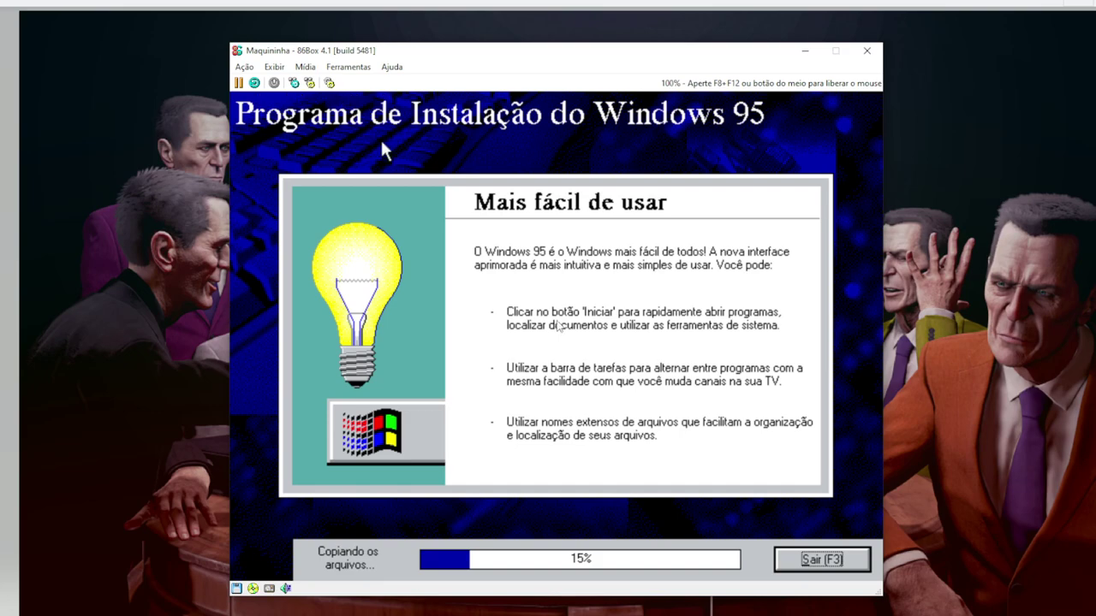
# Check the Mídia menu without changes and shift the emulator window left while copying finishes
pyautogui.hotkey('F8', 'F12')
pyautogui.click(304, 69)
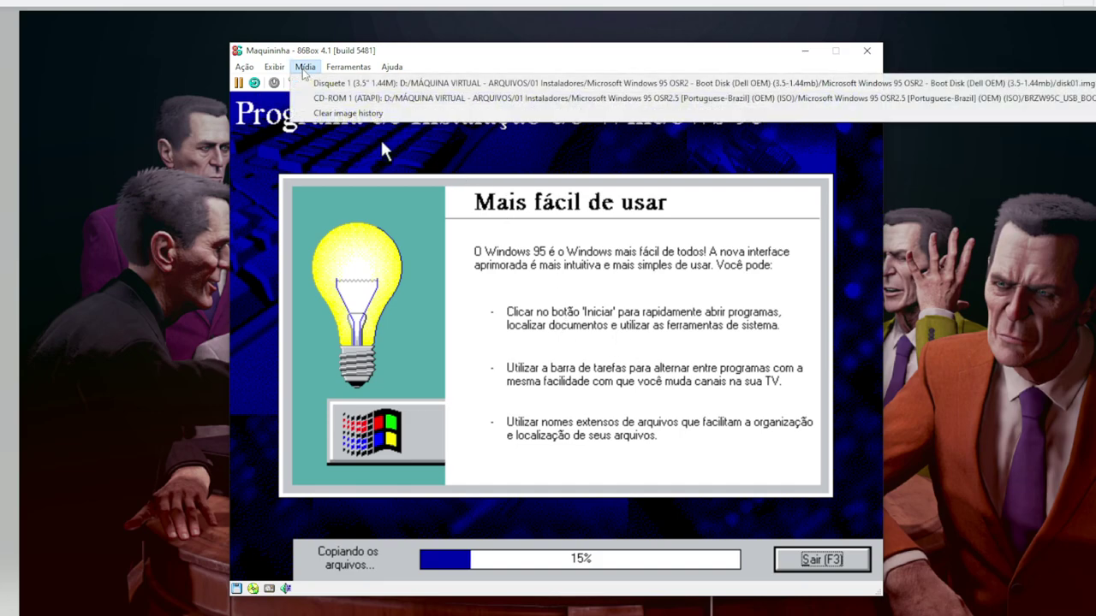
pyautogui.click(304, 68)
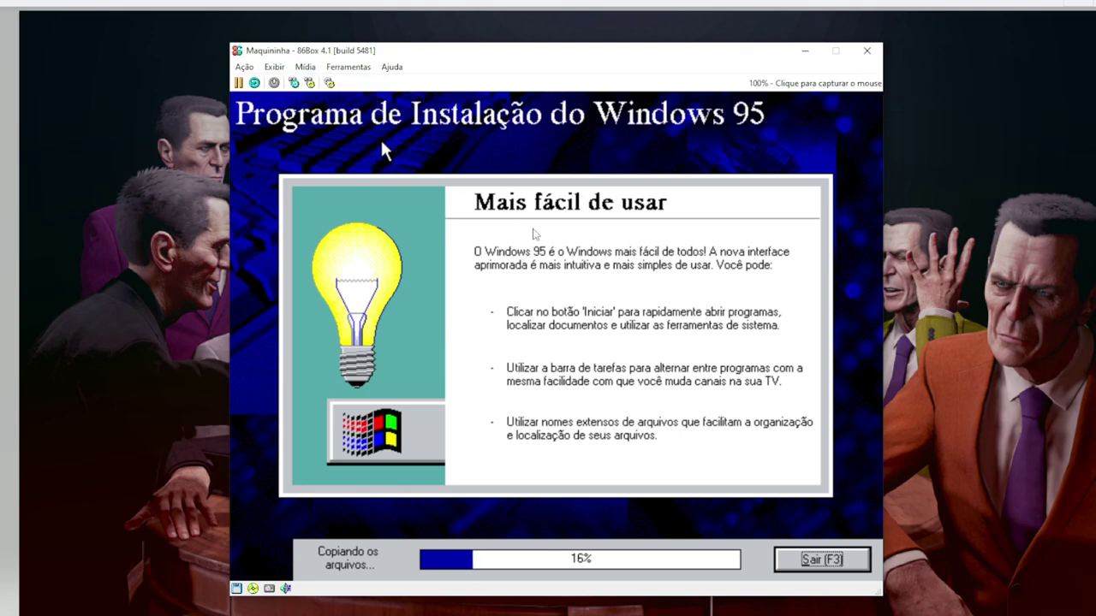
pyautogui.click(382, 143)
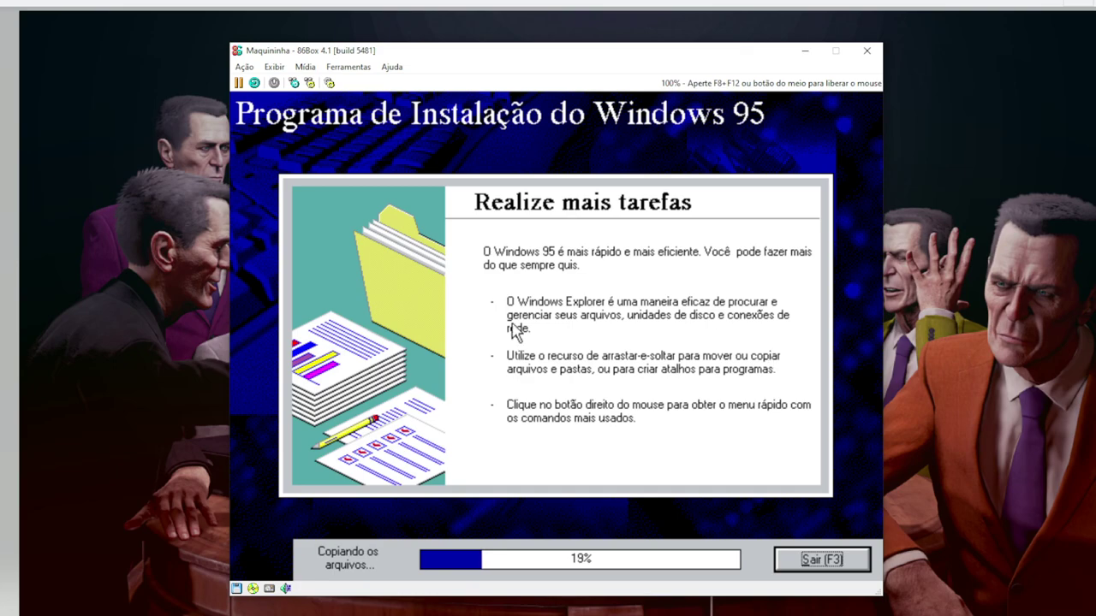
pyautogui.hotkey('F8', 'F12')
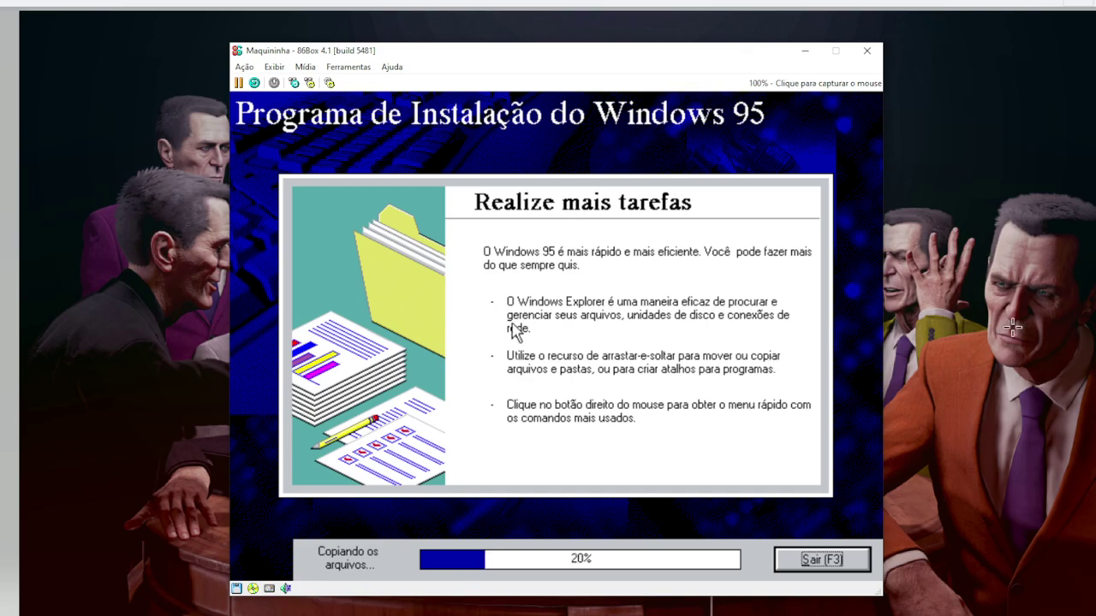
pyautogui.moveTo(719, 59); pyautogui.dragTo(762, 54)
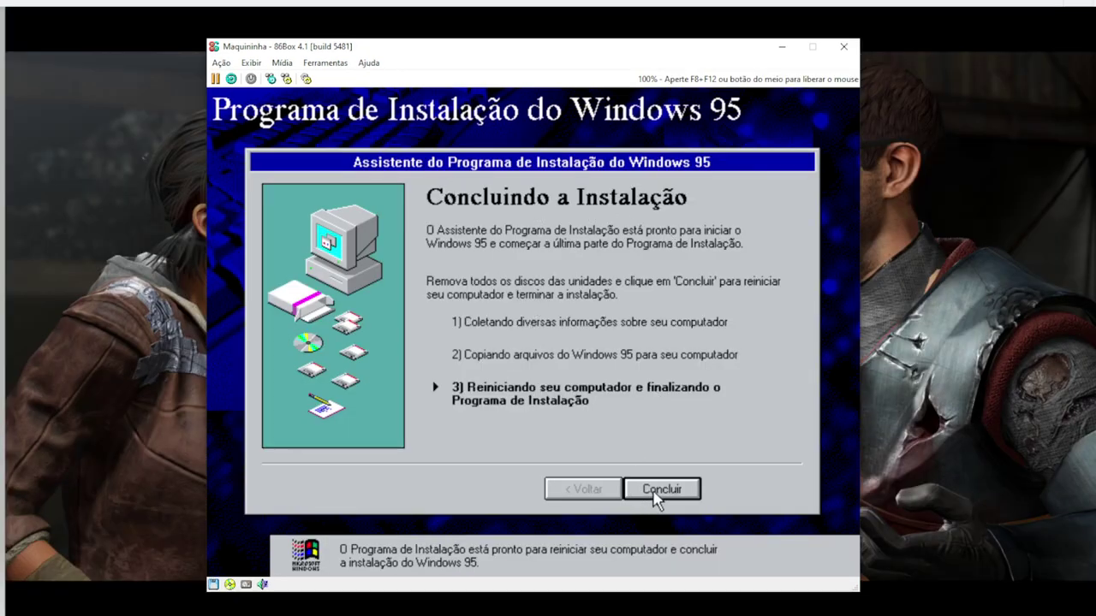
# Eject disk01.img from Disquete 1, then click Concluir to restart the computer
pyautogui.middleClick(505, 205)
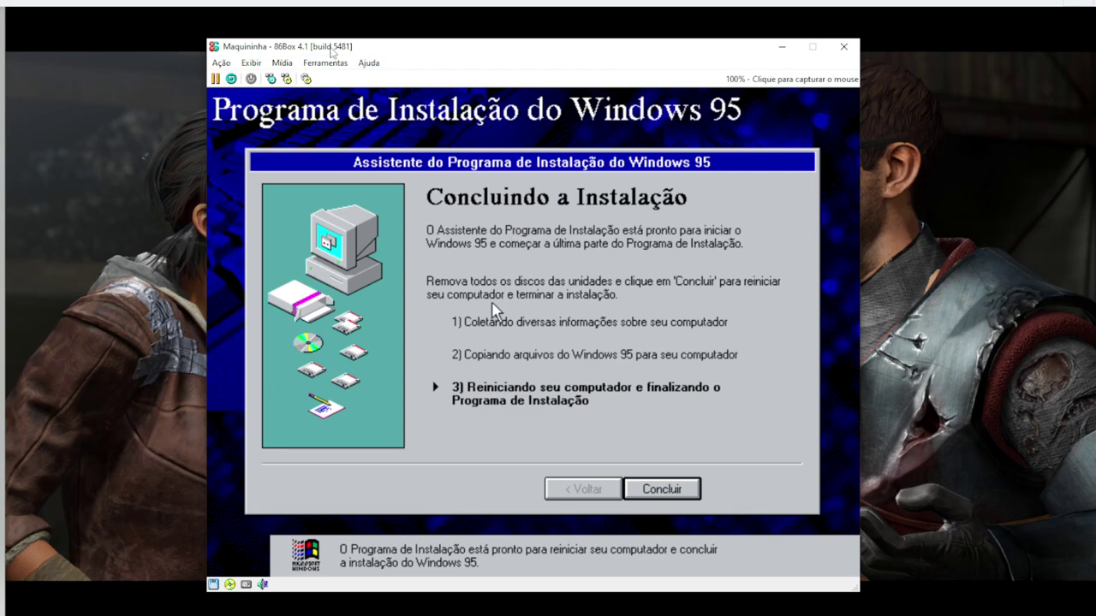
pyautogui.click(282, 63)
pyautogui.click(283, 63)
pyautogui.click(283, 64)
pyautogui.moveTo(292, 81)
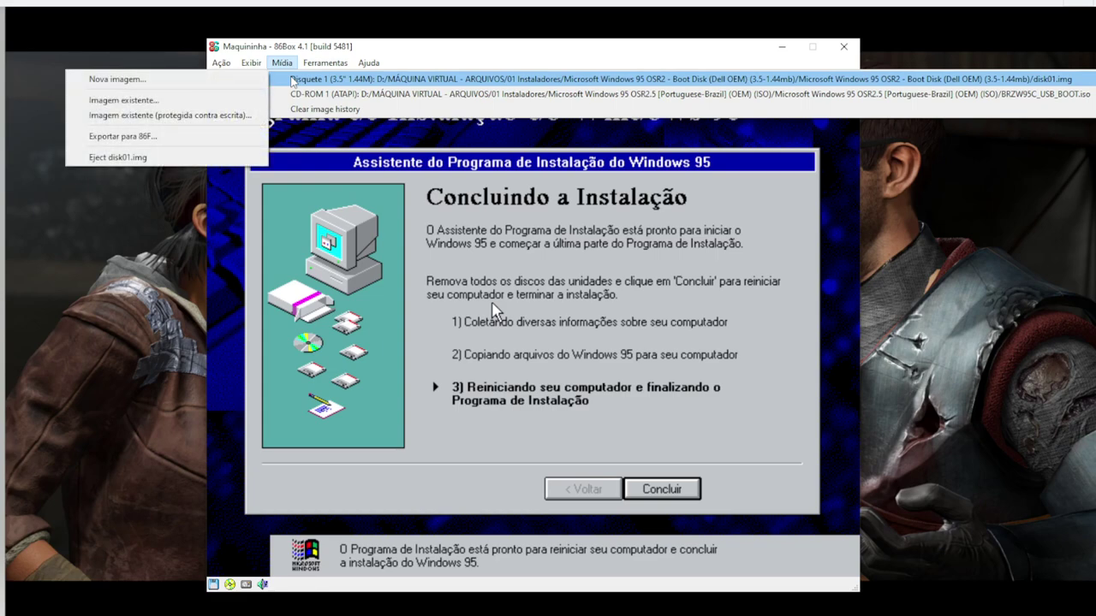
pyautogui.click(216, 156)
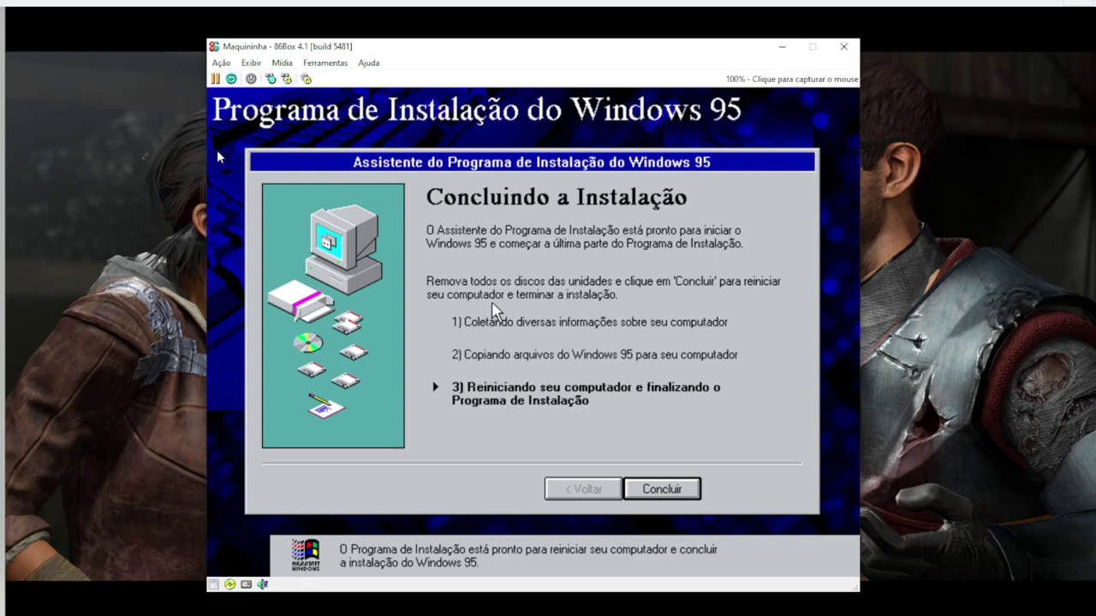
pyautogui.click(283, 64)
pyautogui.click(543, 282)
pyautogui.click(711, 432)
pyautogui.click(666, 494)
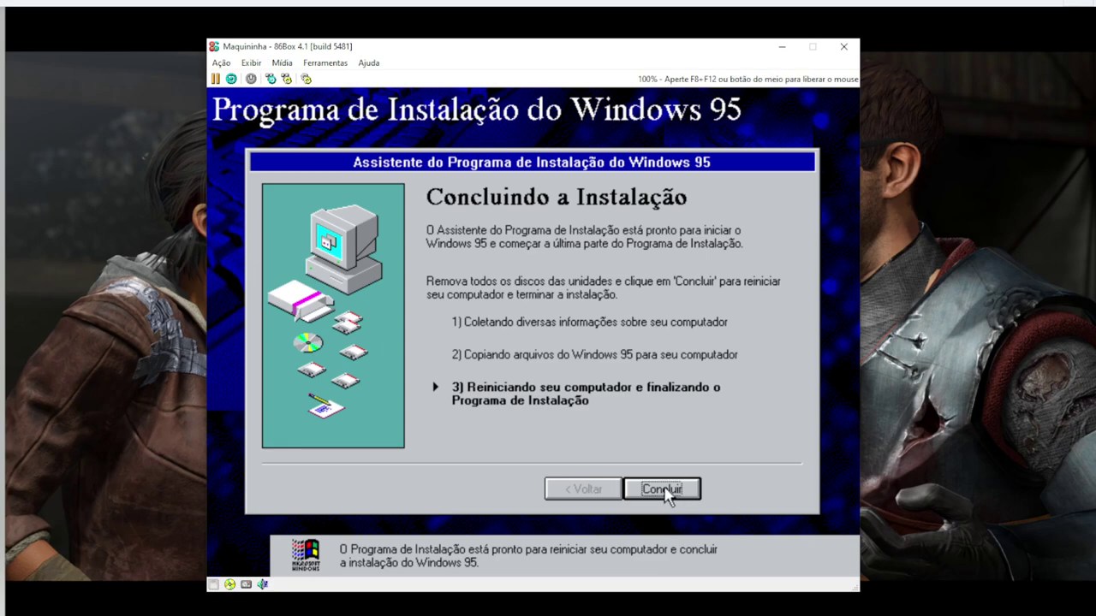
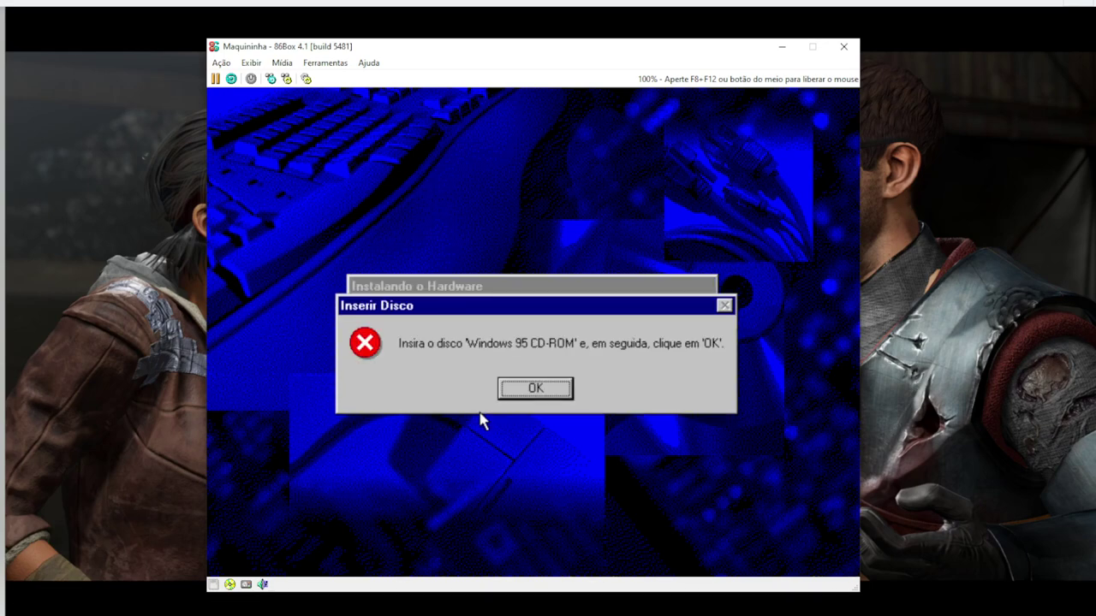
# Dismiss the Windows 95 CD-ROM prompt and keep D:\WIN95 as the file source
pyautogui.click(519, 387)
pyautogui.click(535, 387)
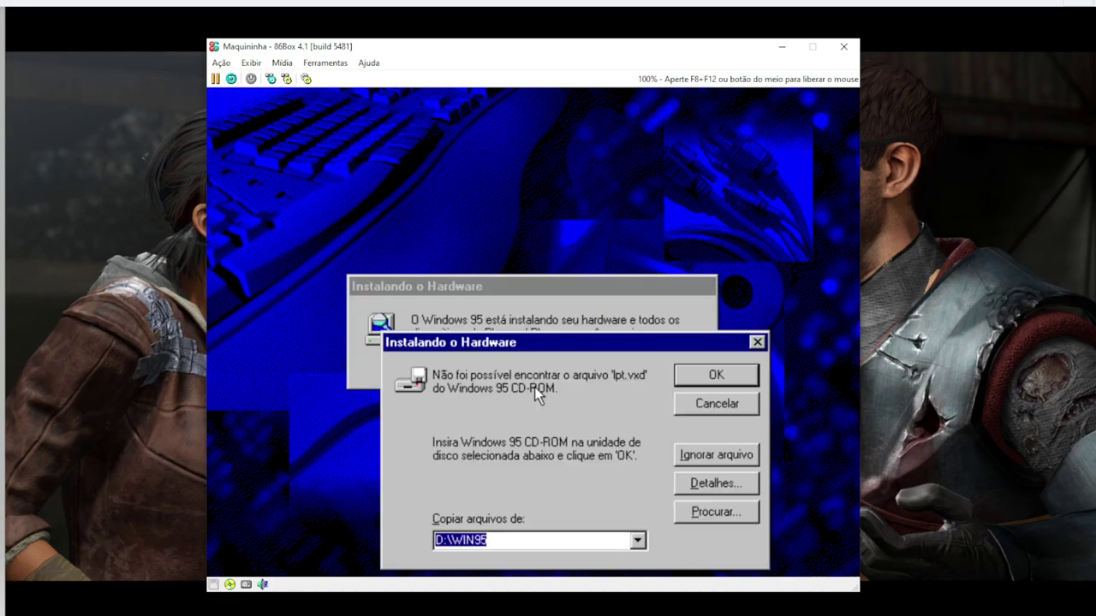
pyautogui.moveTo(567, 347); pyautogui.dragTo(589, 206)
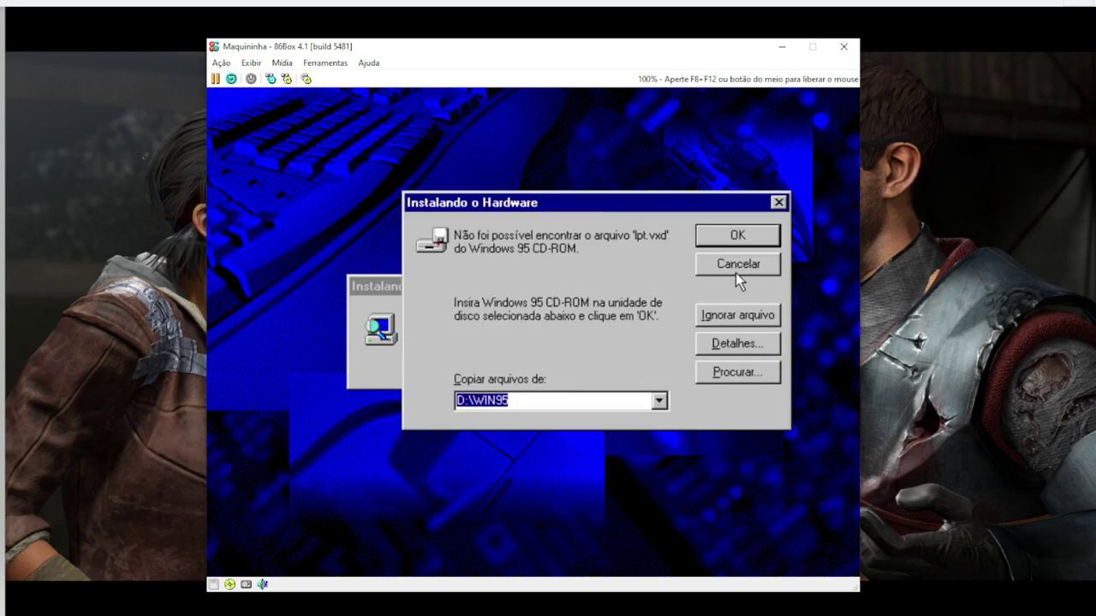
pyautogui.click(659, 401)
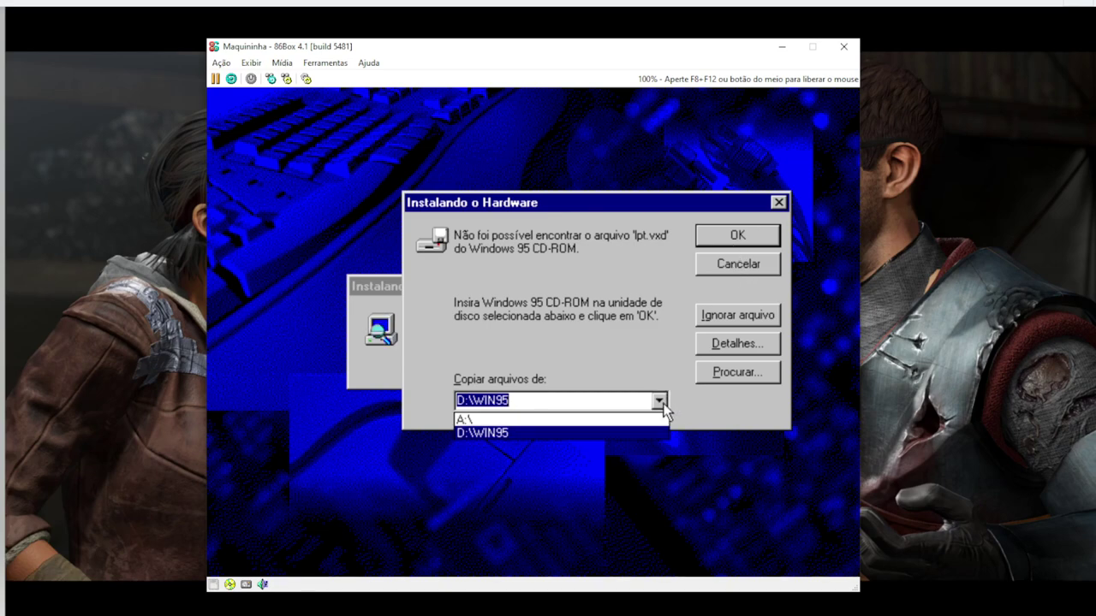
pyautogui.click(570, 433)
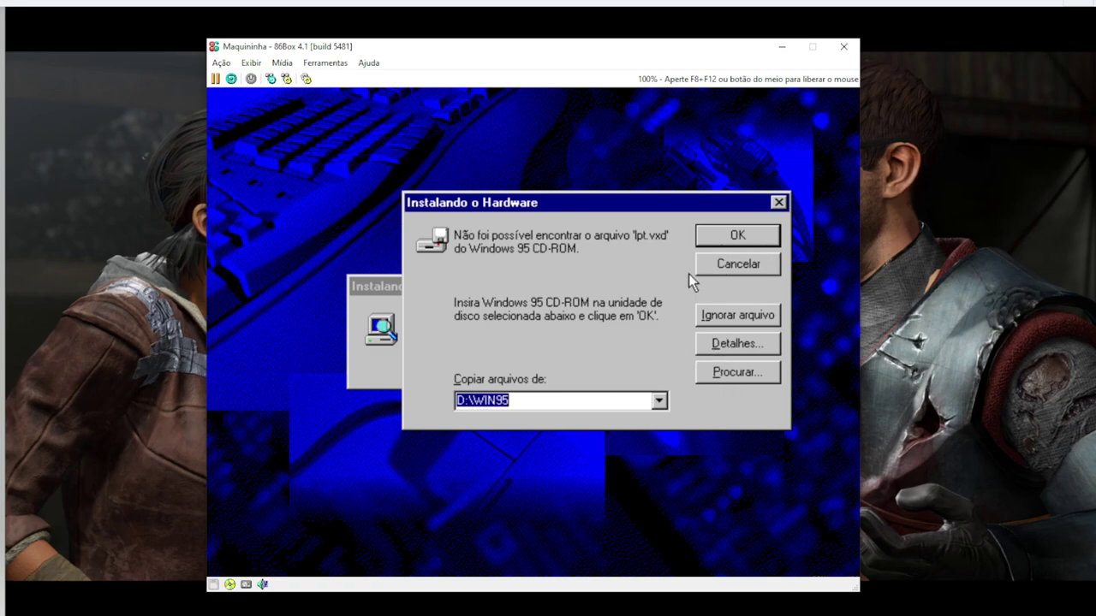
# Browse drive C: for lpt.vxd, give up, and skip the missing file
pyautogui.click(741, 373)
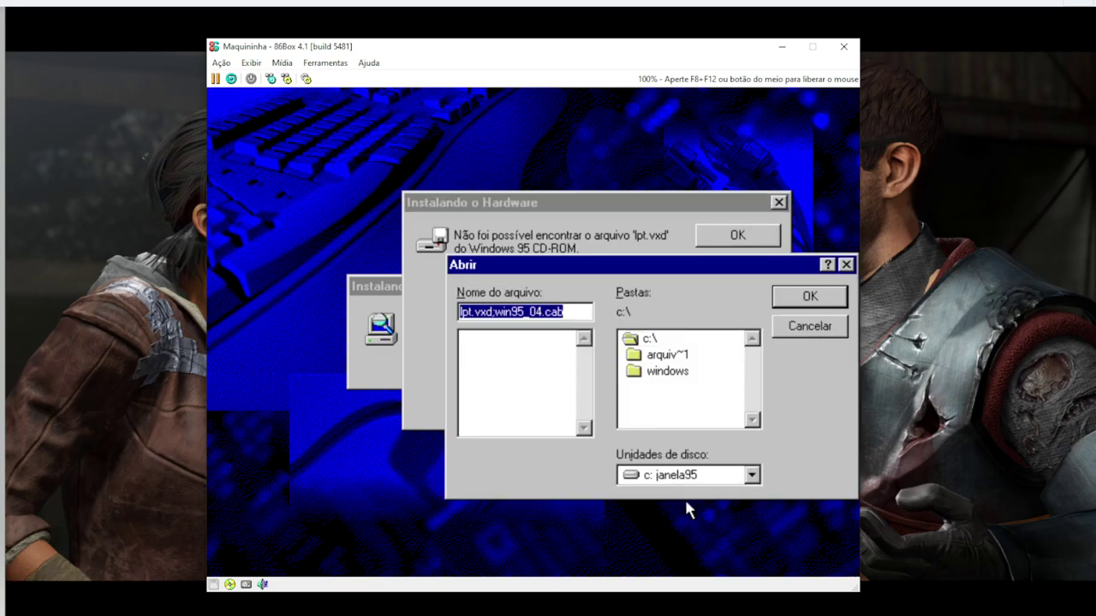
pyautogui.click(752, 477)
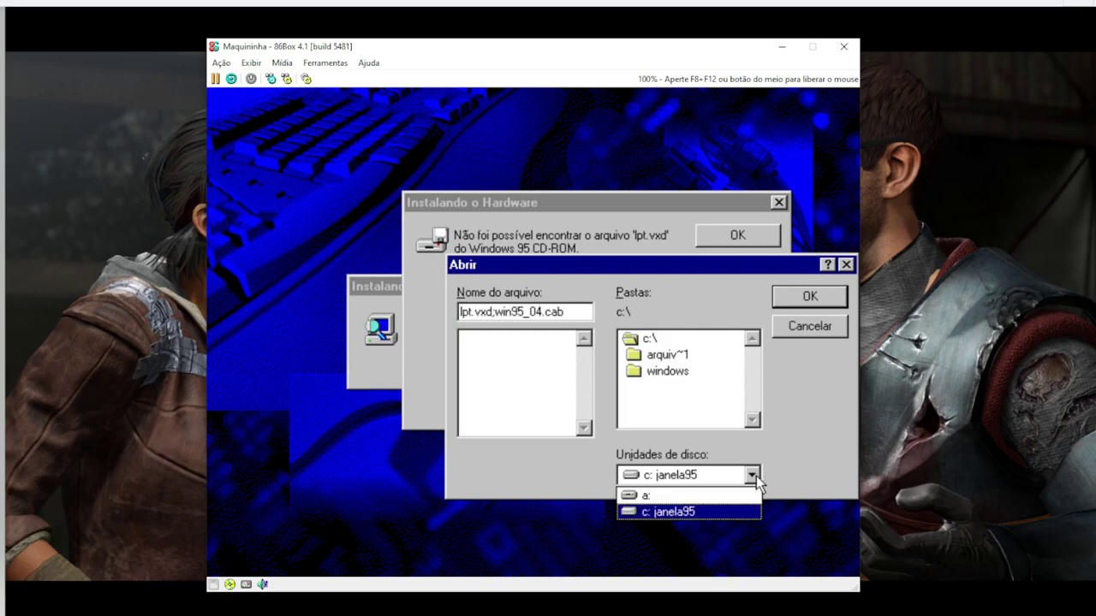
pyautogui.click(756, 478)
pyautogui.click(819, 330)
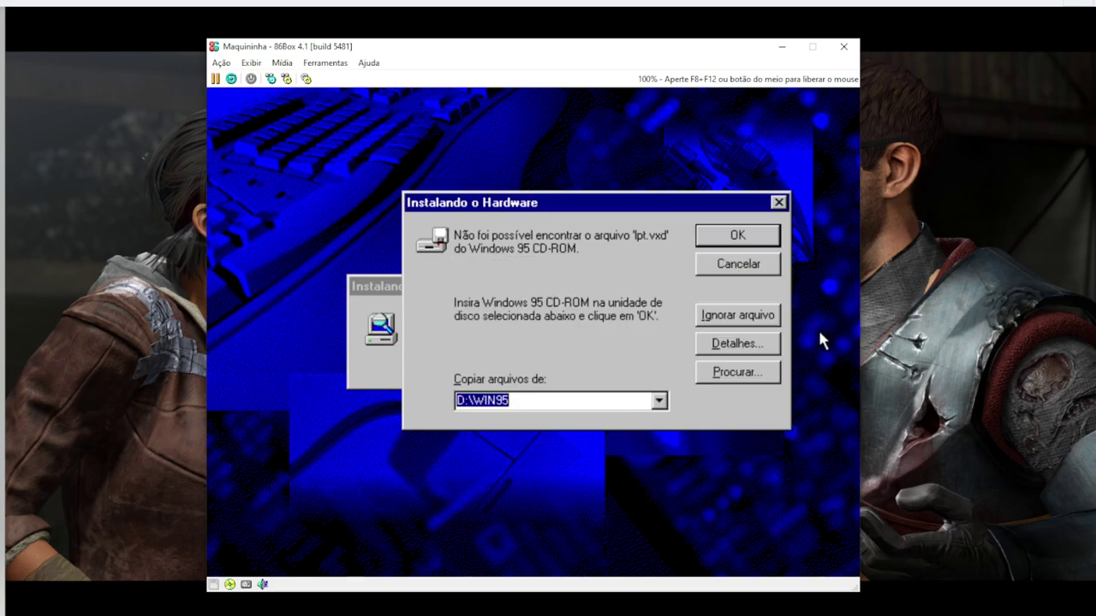
pyautogui.click(723, 260)
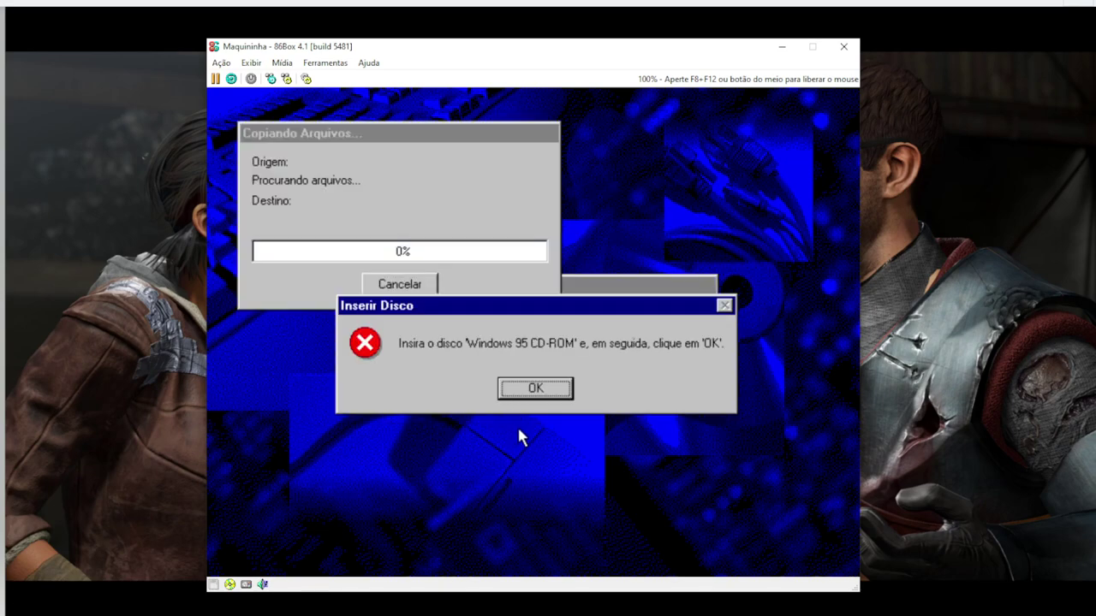
# Dismiss the CD-ROM prompt and skip the missing s3mm.dll file
pyautogui.click(525, 390)
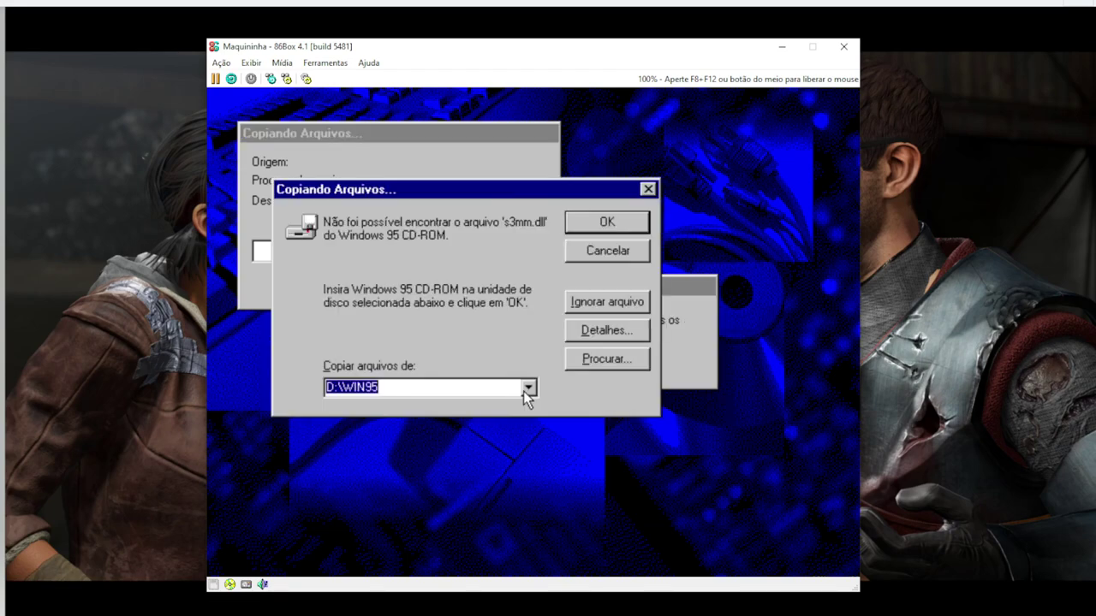
pyautogui.click(587, 250)
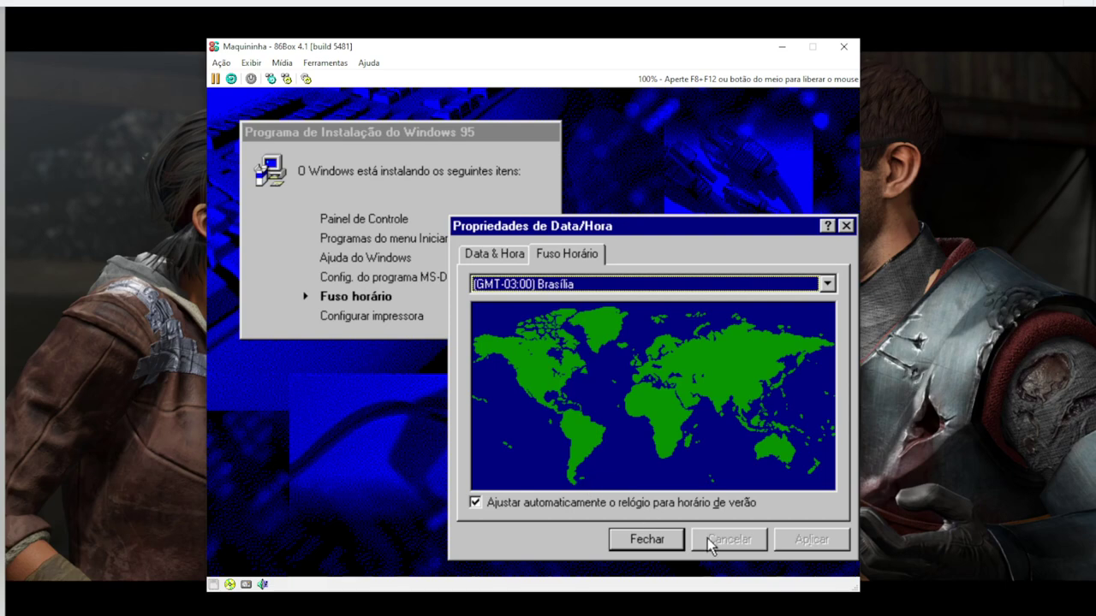
# Accept the Brasília time zone, skip adding a printer, and restart Windows 95
pyautogui.click(640, 542)
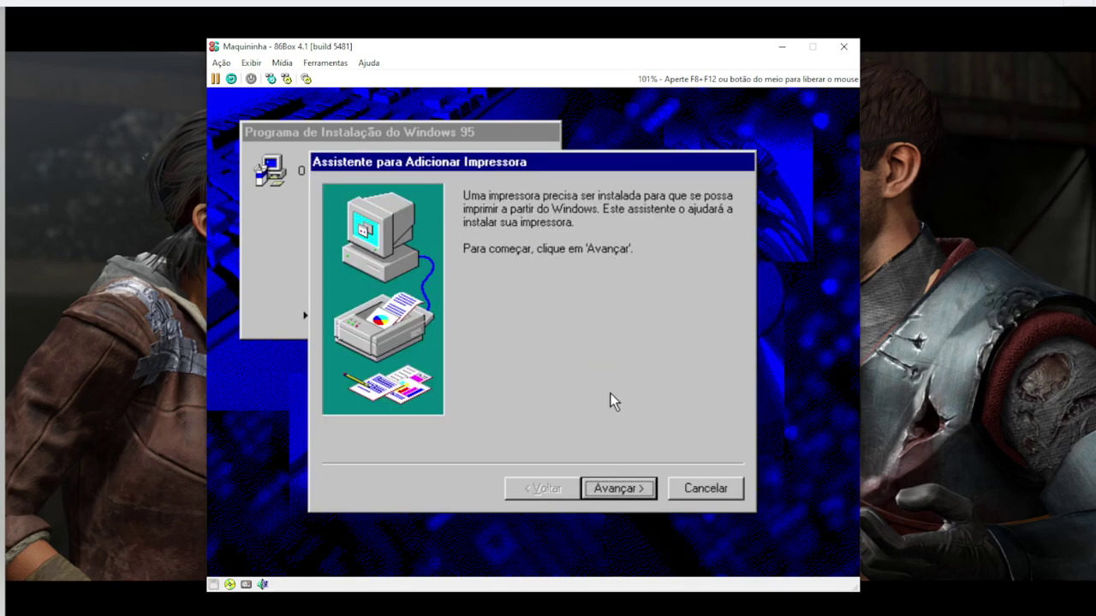
pyautogui.click(707, 493)
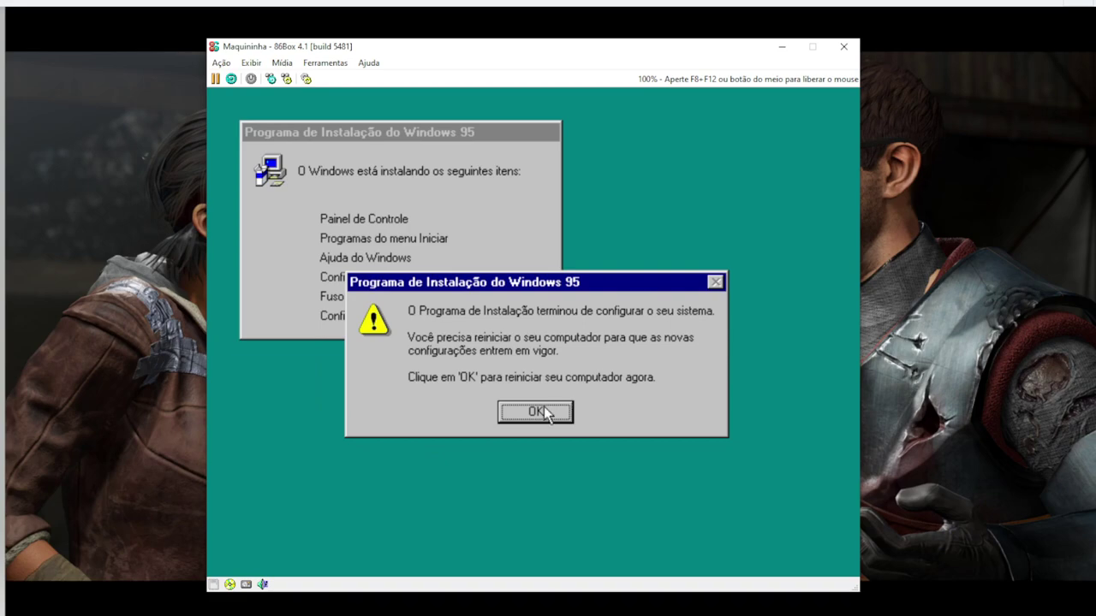
pyautogui.click(541, 413)
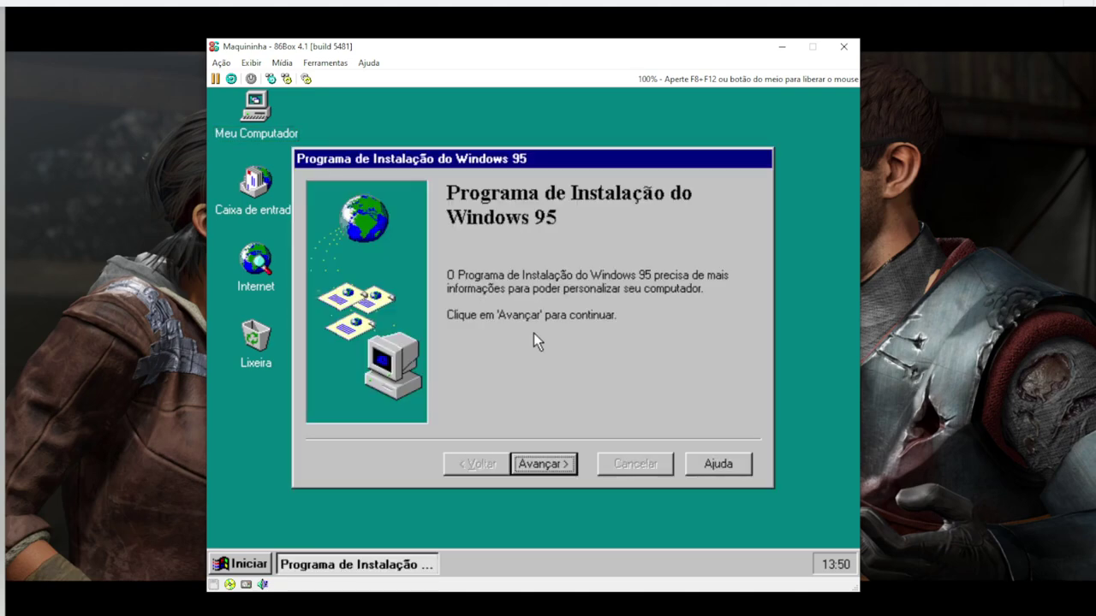
# Advance the Internet Explorer 4.0 setup, keeping Brasil as the Active Channels region
pyautogui.click(549, 467)
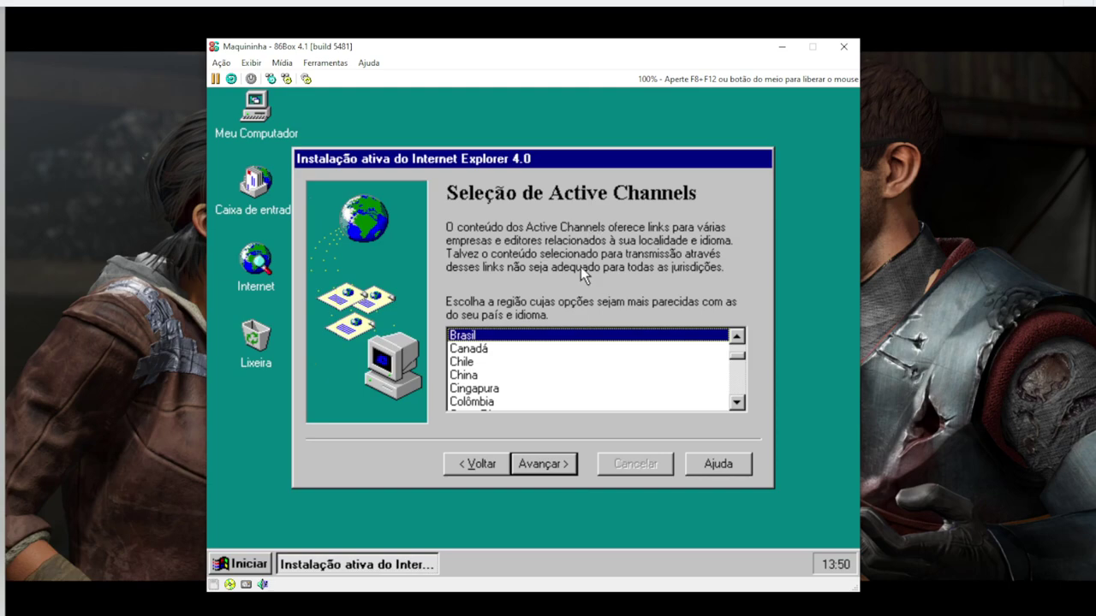
pyautogui.click(533, 463)
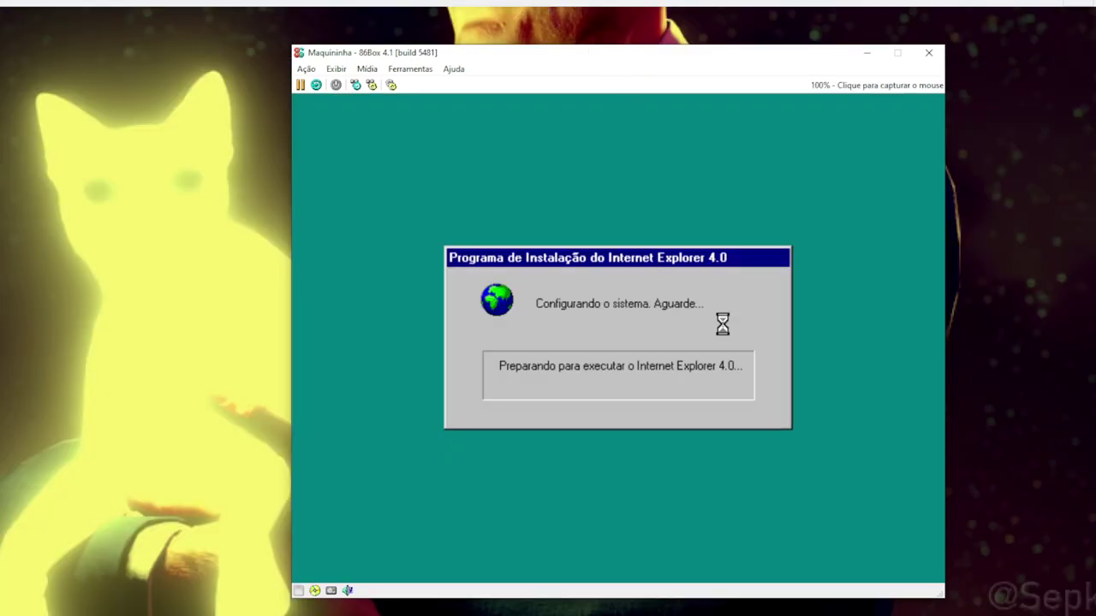
# Capture the mouse into the VM while IE 4.0 configuration finishes
pyautogui.click(665, 247)
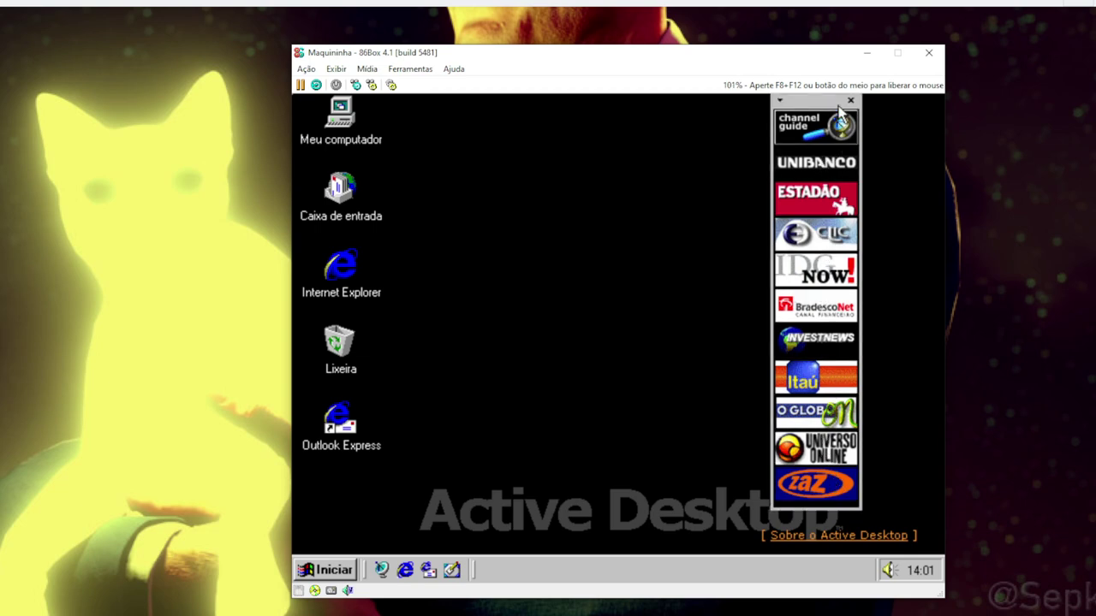
# Close the channel bar and set the desktop wallpaper to (Nenhum) in Display Properties
pyautogui.click(850, 101)
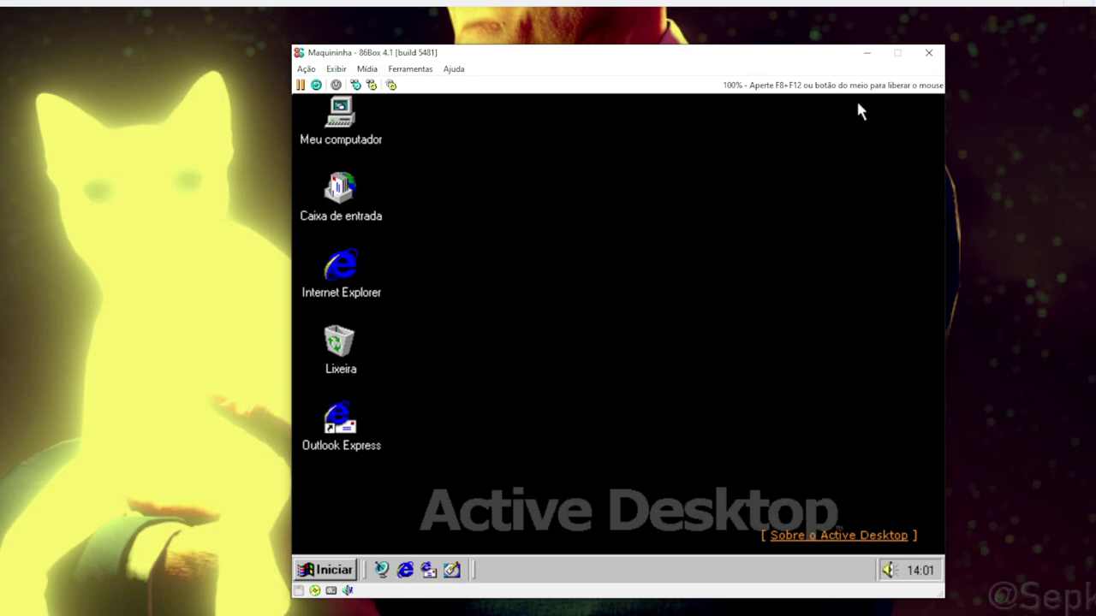
pyautogui.rightClick(669, 313)
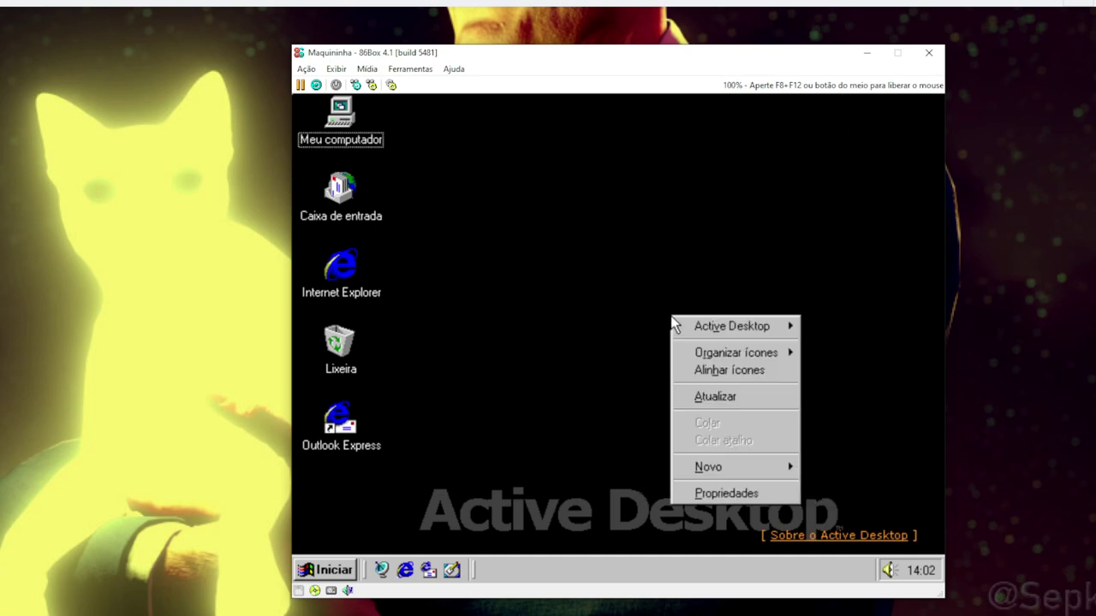
pyautogui.click(715, 493)
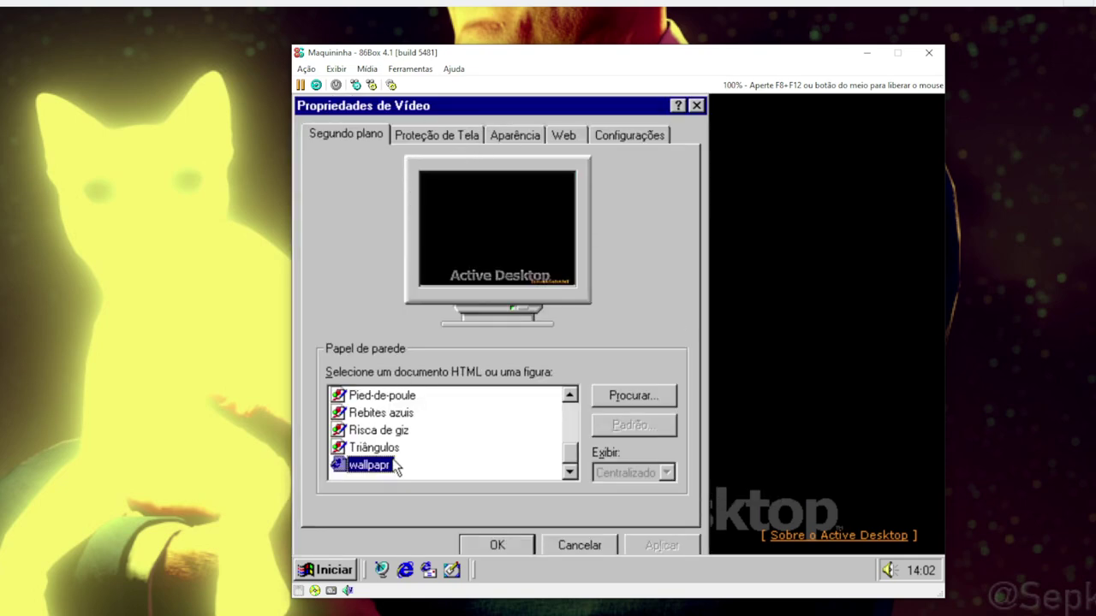
pyautogui.moveTo(570, 452); pyautogui.dragTo(571, 395)
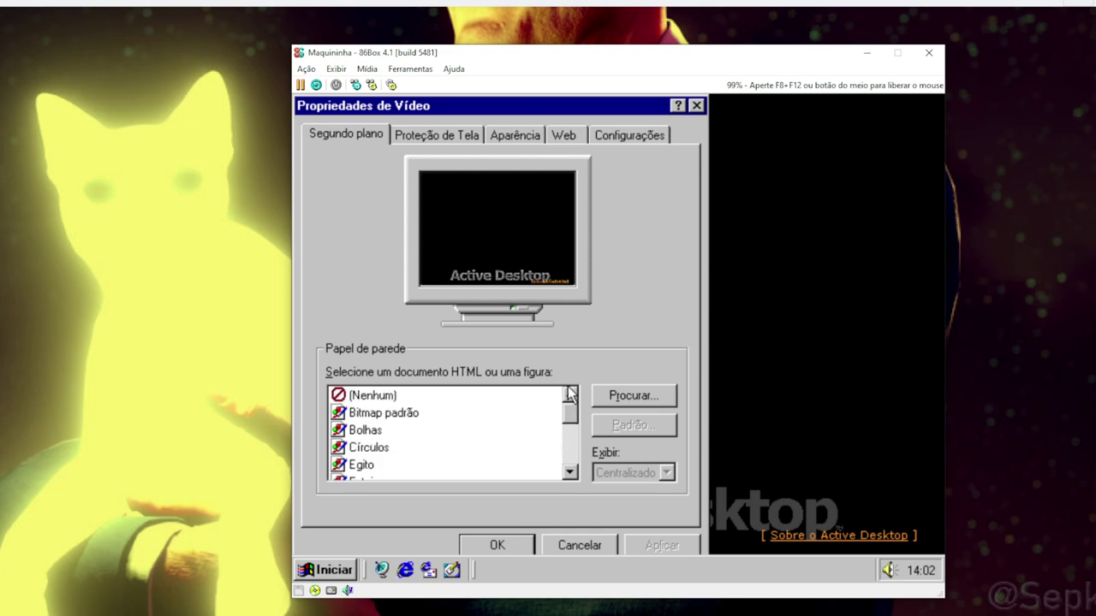
pyautogui.click(378, 396)
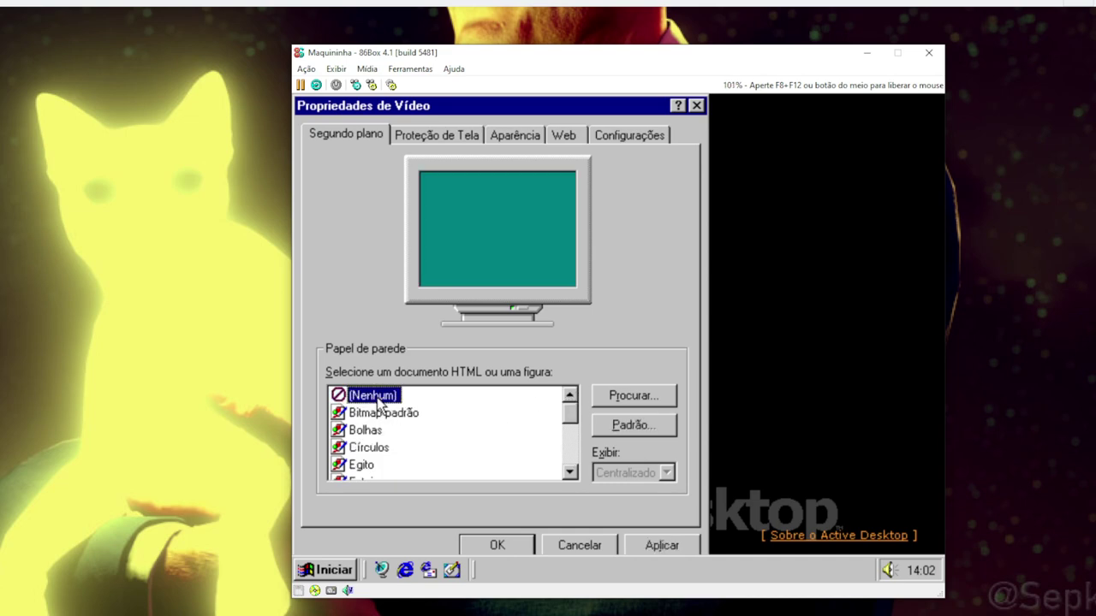
pyautogui.click(509, 541)
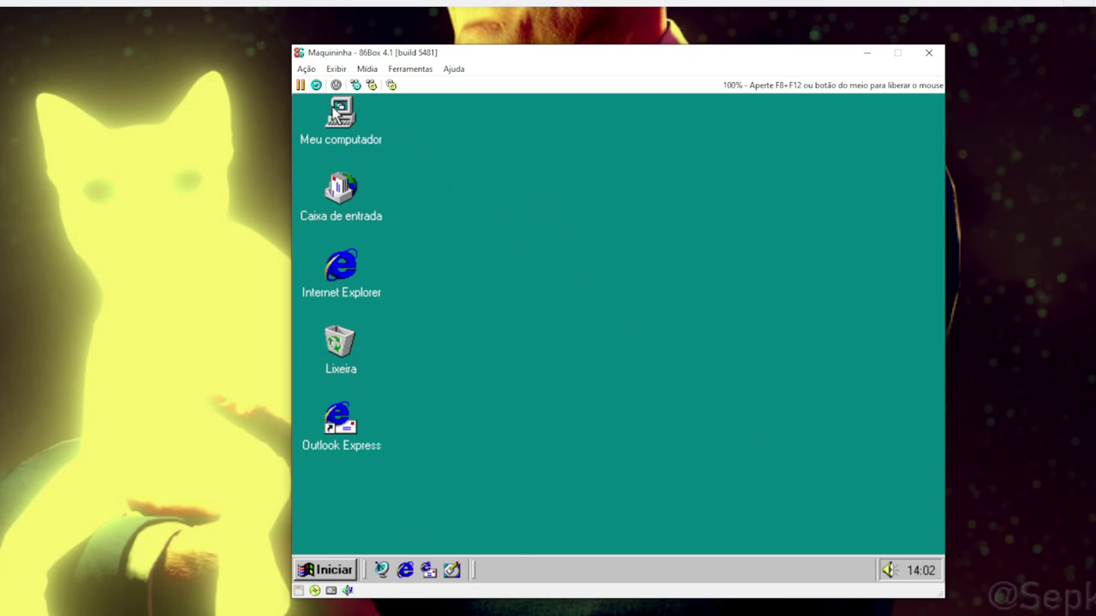
# Open Meu computador, move its window right, and release the mouse with F8+F12
pyautogui.doubleClick(339, 113)
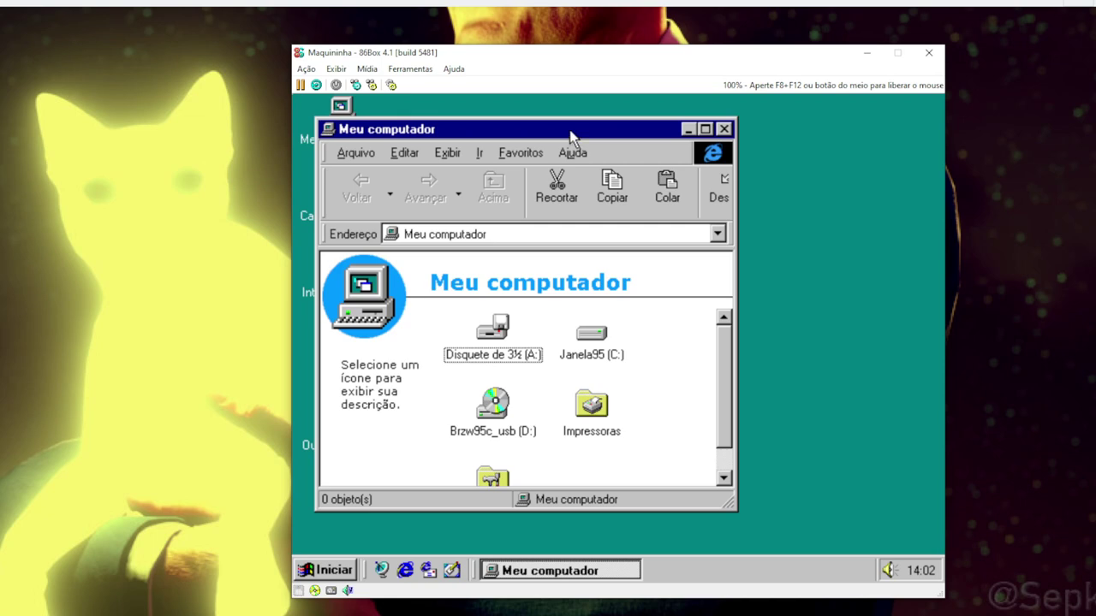
pyautogui.moveTo(572, 137); pyautogui.dragTo(747, 137)
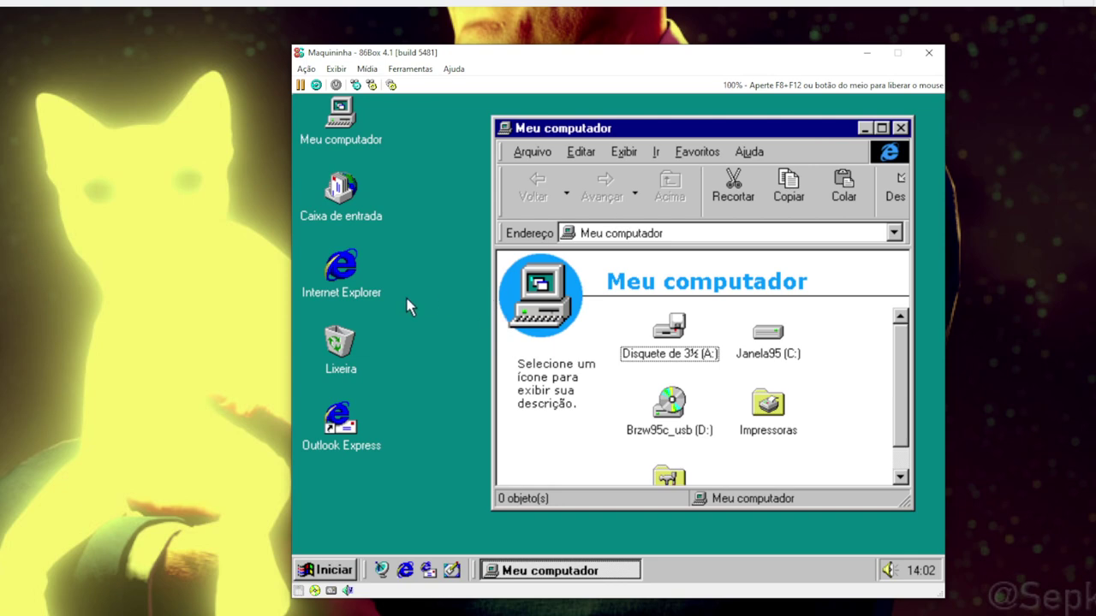
pyautogui.hotkey('F8', 'F12')
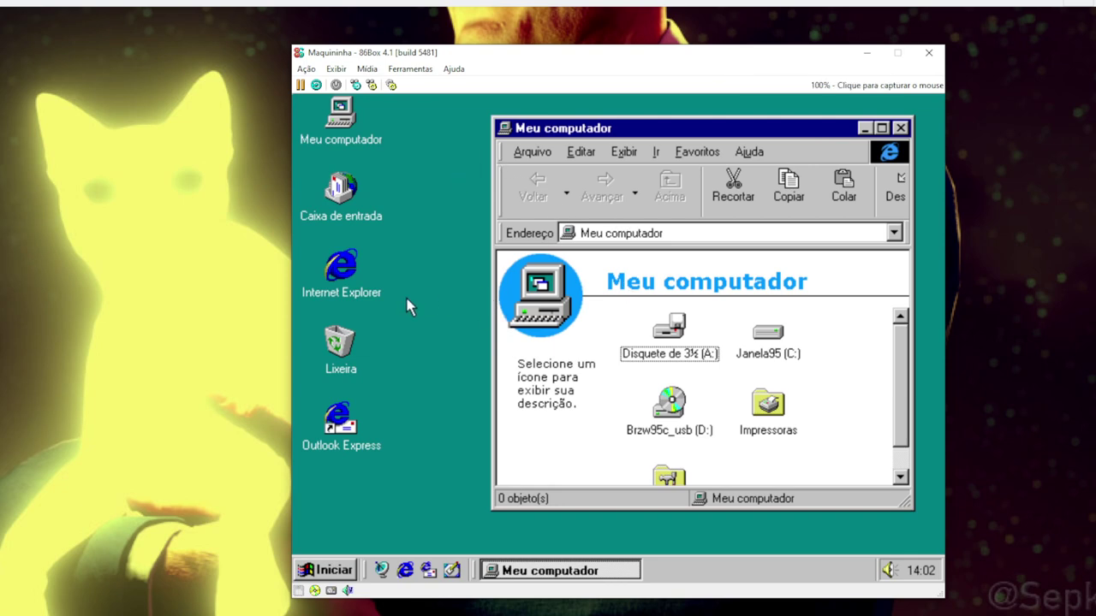
pyautogui.click(429, 296)
pyautogui.hotkey('F8', 'F12')
pyautogui.click(371, 73)
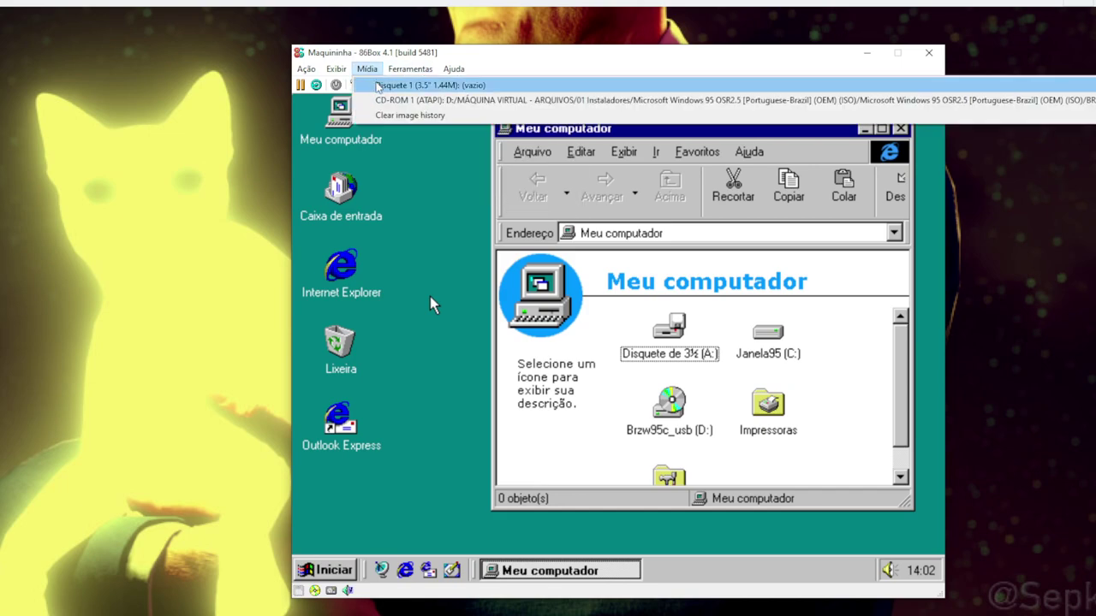
# Load MonkeySecr from 02 CDs Diversos\Segredos do Macaco as the CD-ROM 1 image
pyautogui.moveTo(393, 104)
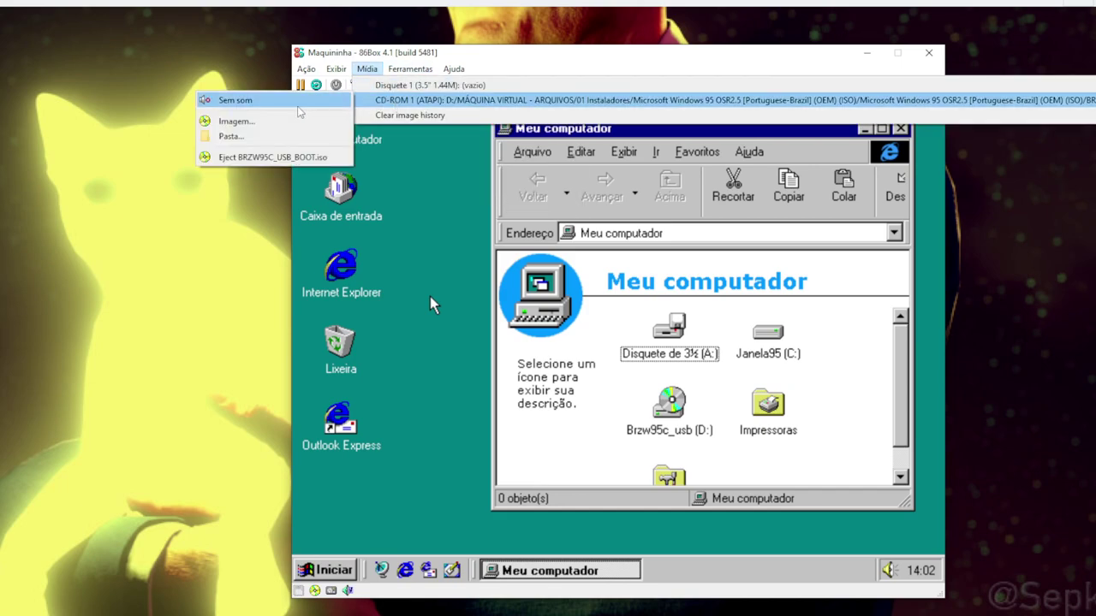
pyautogui.click(235, 121)
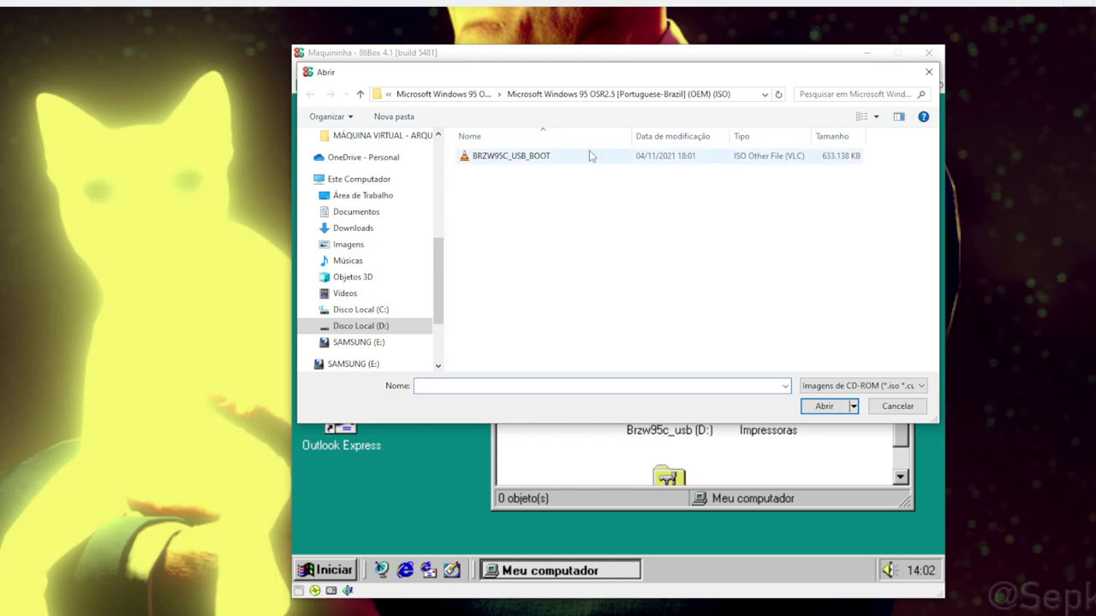
pyautogui.click(444, 95)
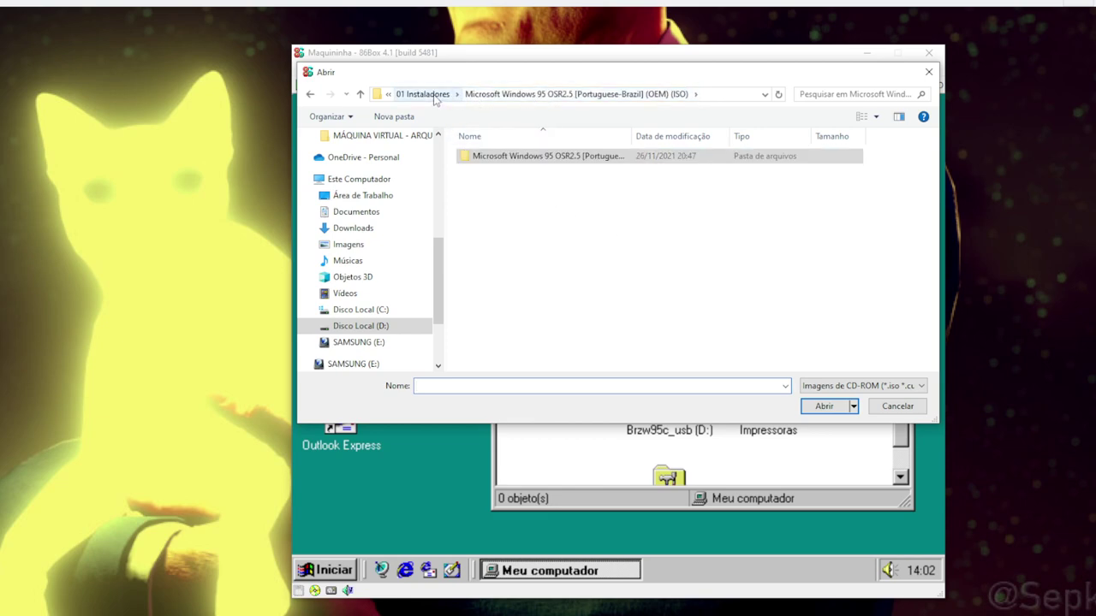
pyautogui.click(434, 97)
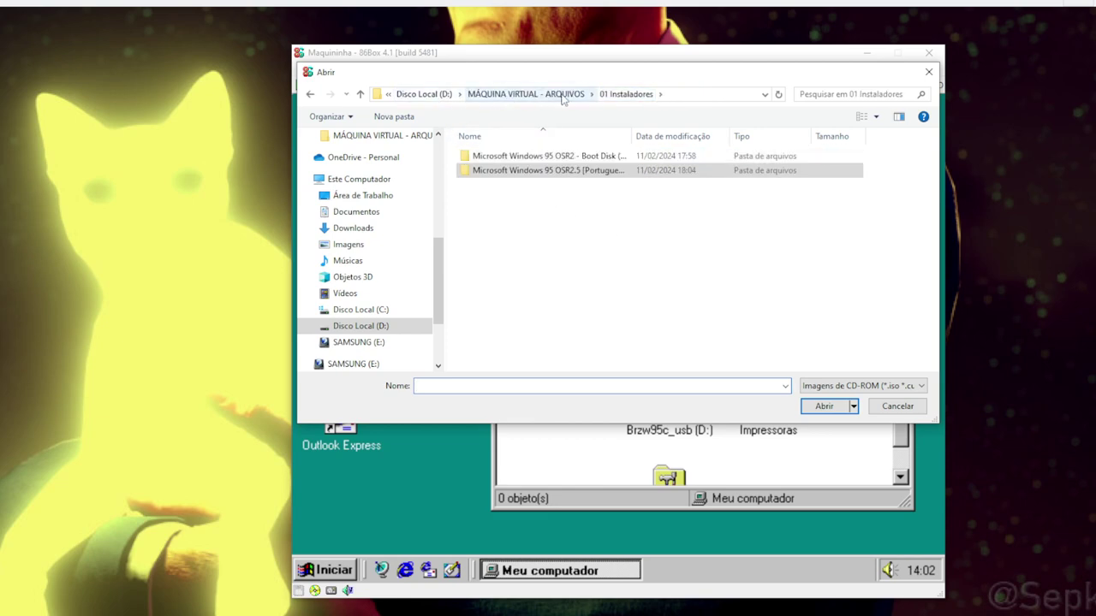
pyautogui.click(550, 94)
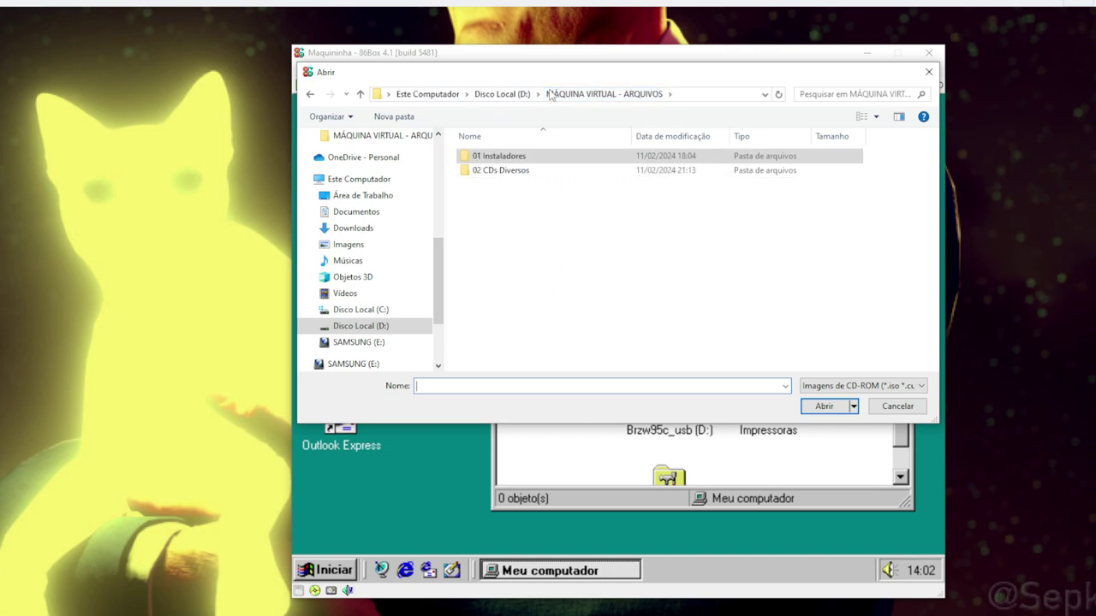
pyautogui.doubleClick(517, 172)
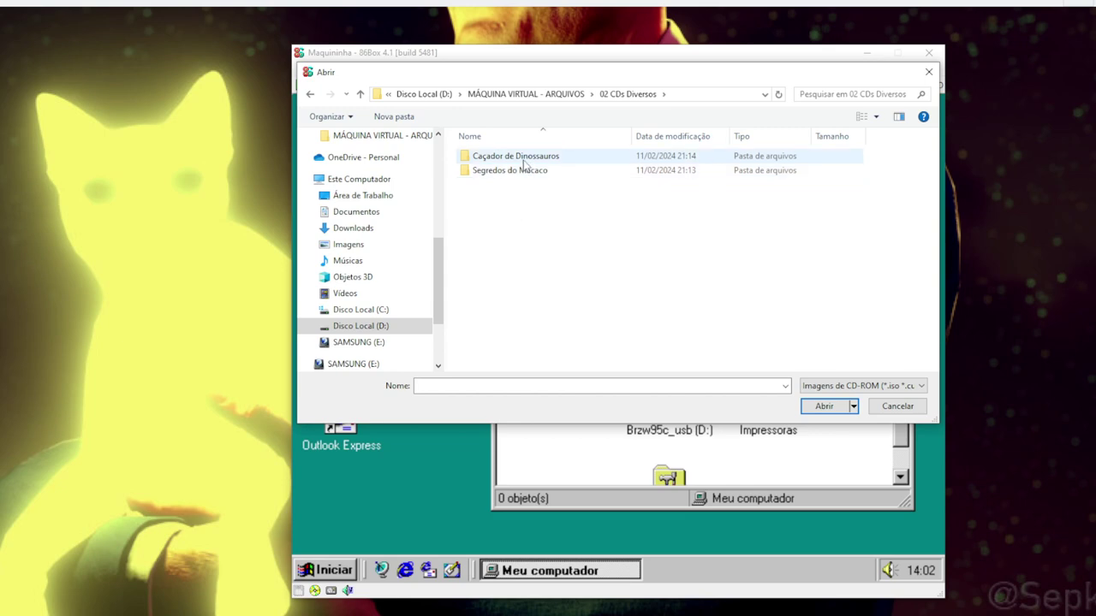
pyautogui.doubleClick(517, 170)
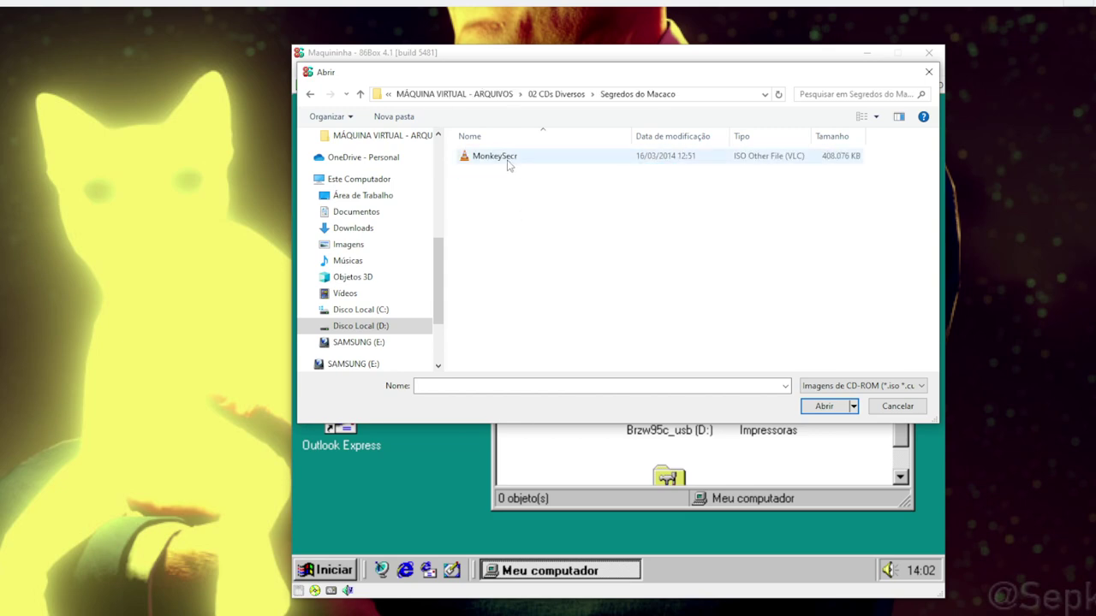
pyautogui.rightClick(499, 160)
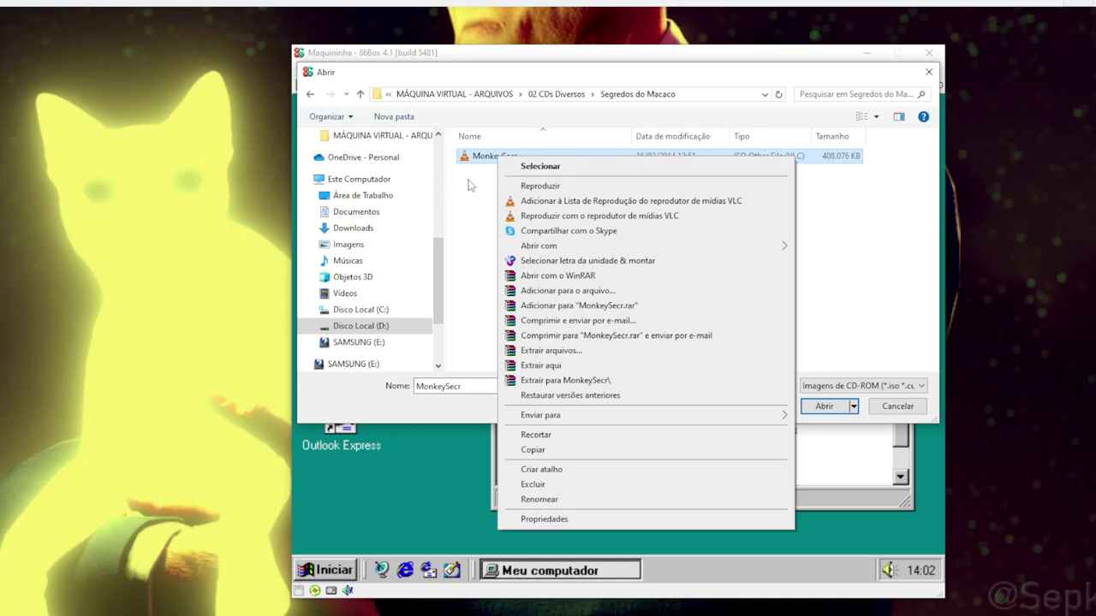
pyautogui.click(479, 186)
pyautogui.click(484, 164)
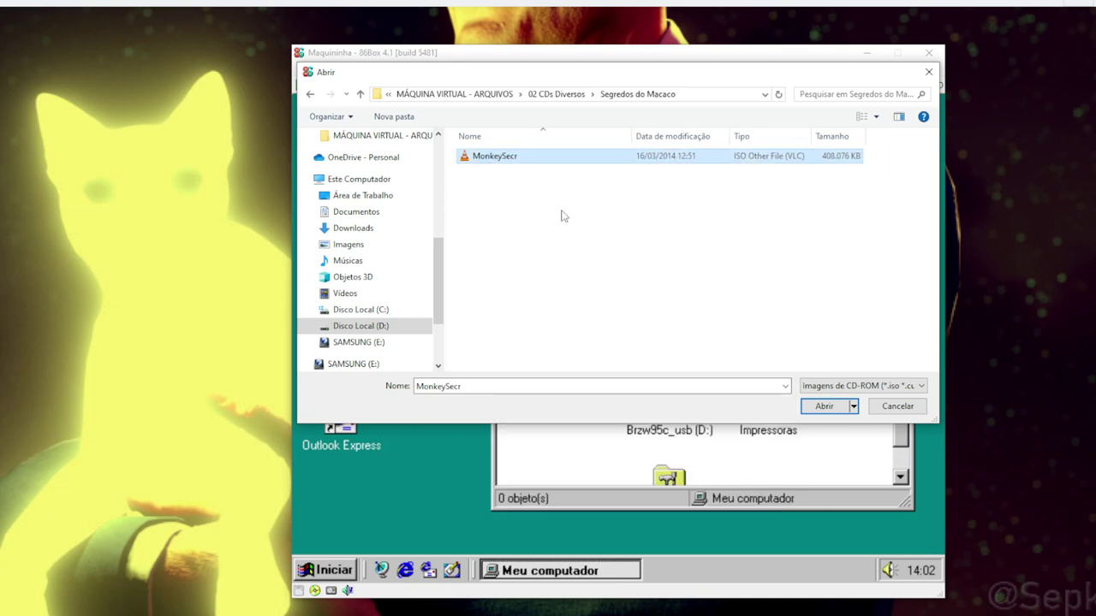
pyautogui.click(826, 408)
# Confirm the mounted image, open Macaco (D:), and run its Install program
pyautogui.click(364, 72)
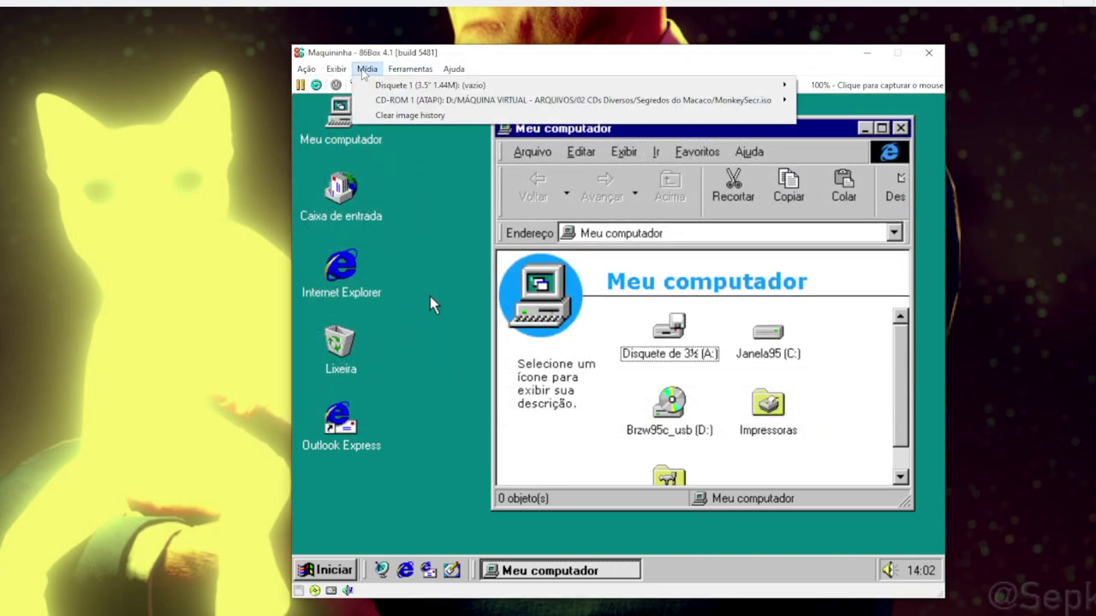
pyautogui.click(417, 238)
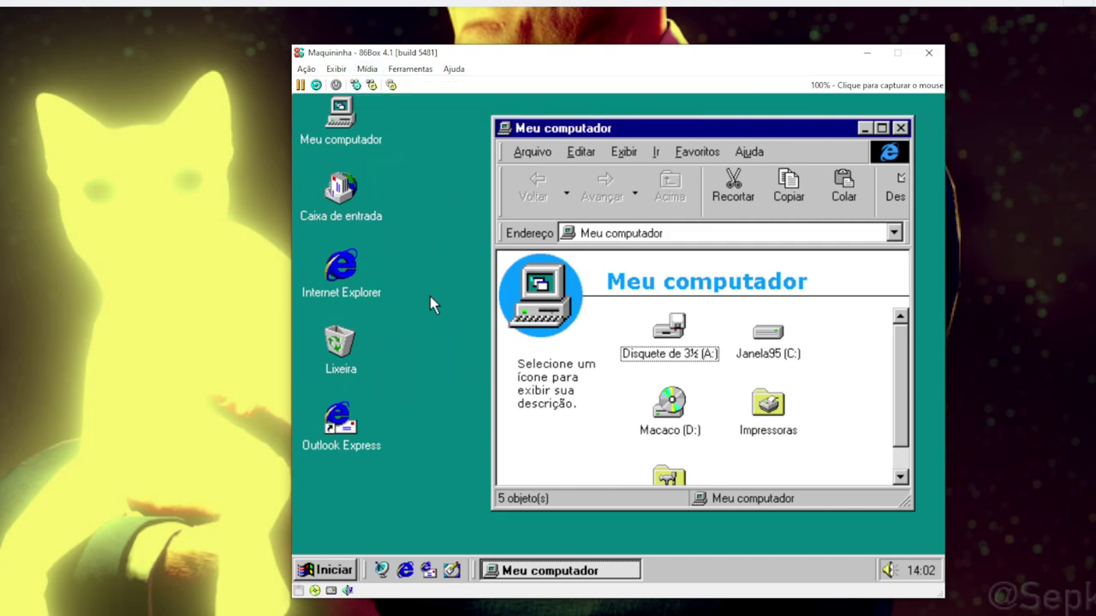
pyautogui.click(669, 404)
pyautogui.doubleClick(667, 404)
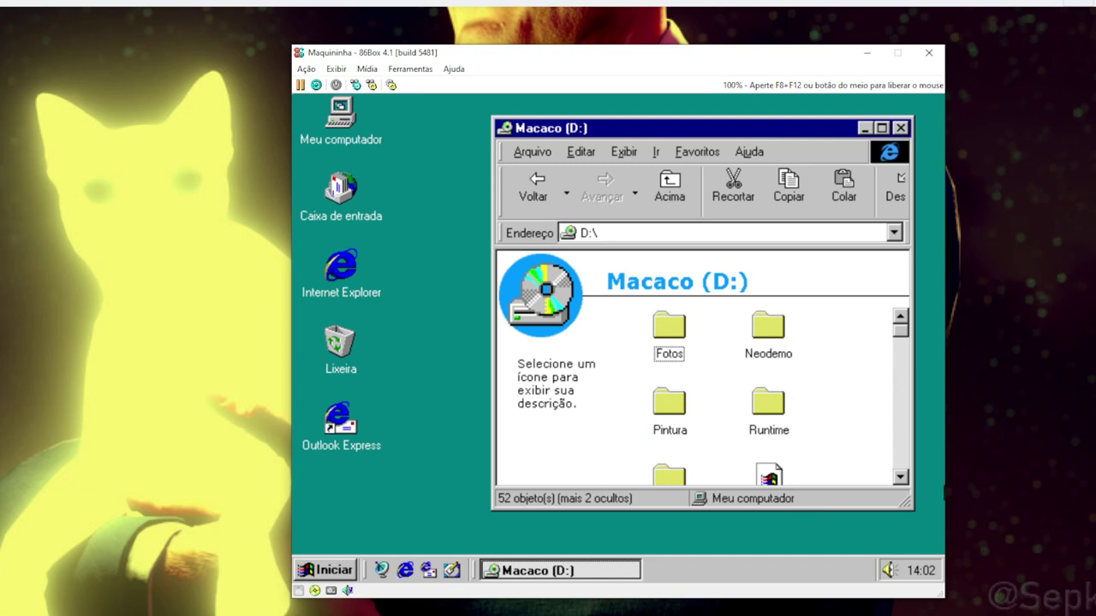
pyautogui.click(900, 477)
pyautogui.moveTo(899, 476); pyautogui.dragTo(900, 477)
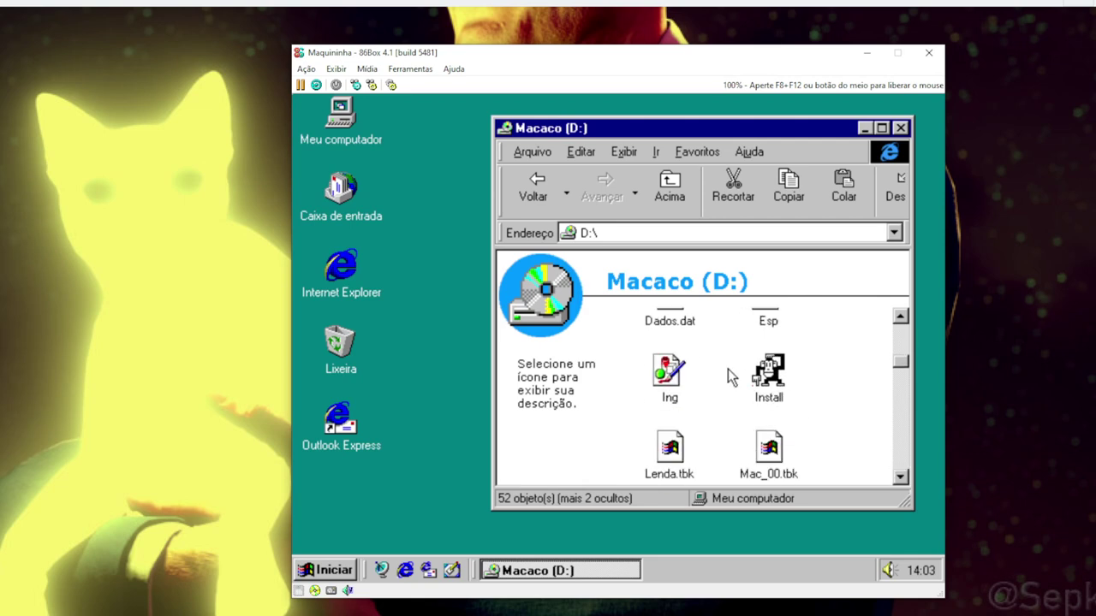
pyautogui.click(773, 385)
pyautogui.doubleClick(773, 387)
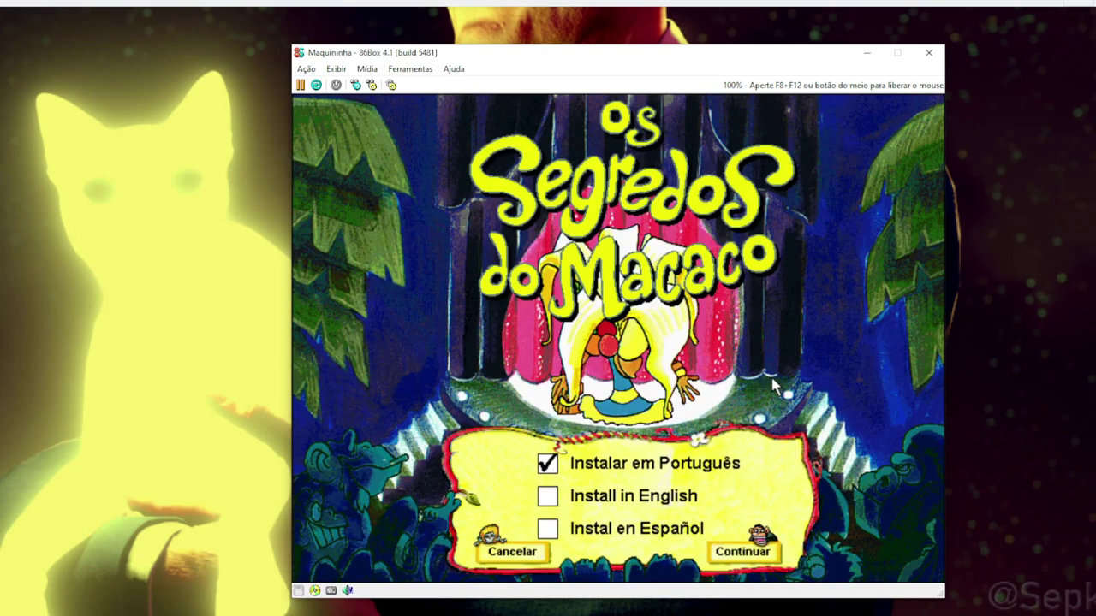
# Install in Portuguese to c:\neo, confirm completion, and close the program group and Macaco (D:) windows
pyautogui.click(737, 554)
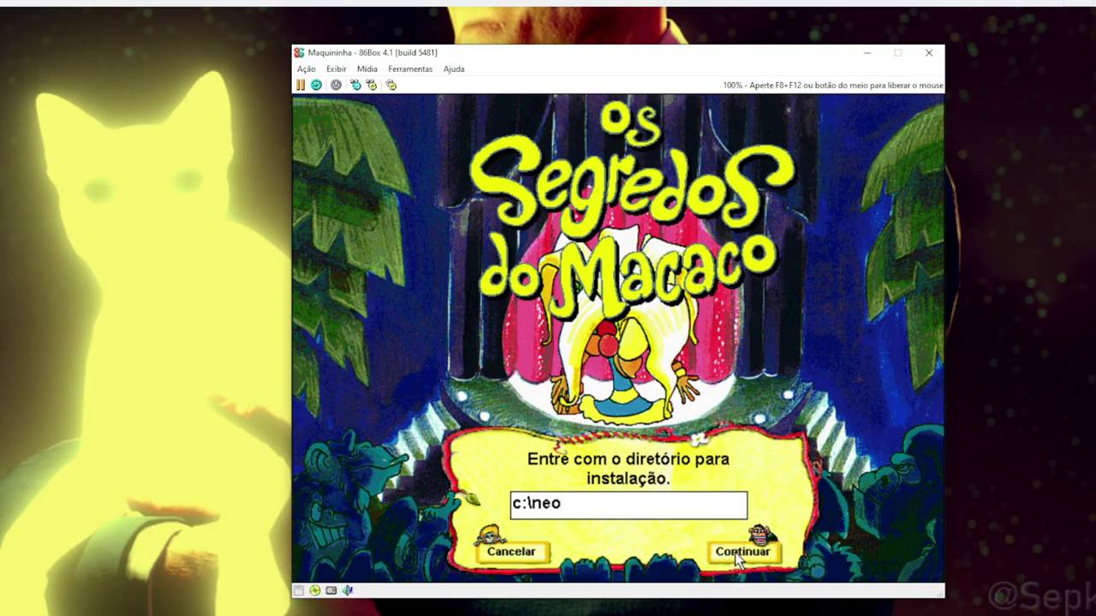
pyautogui.click(737, 555)
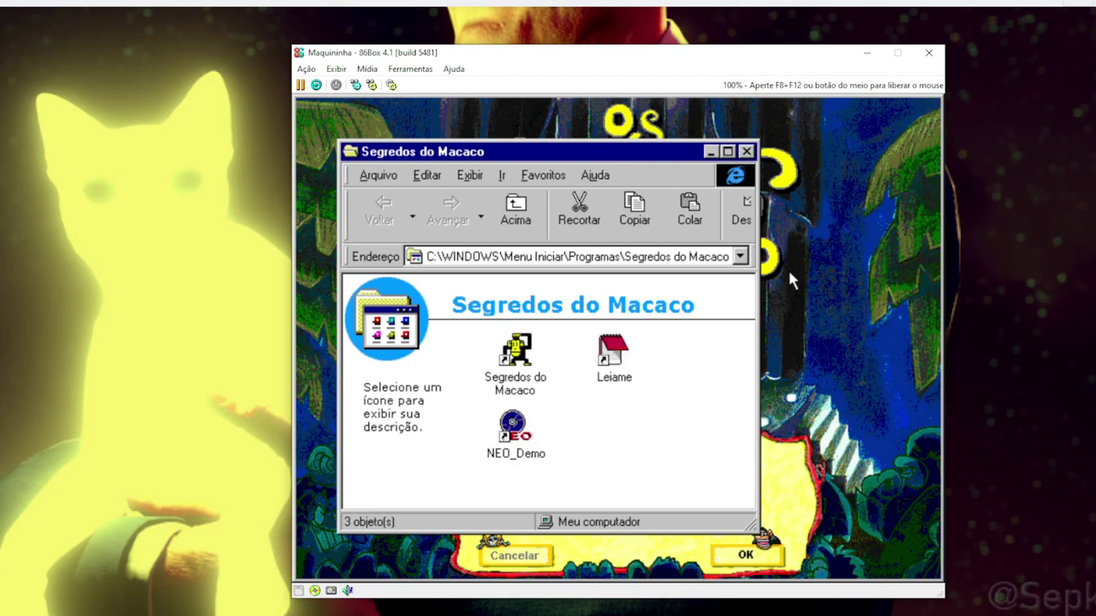
pyautogui.click(748, 153)
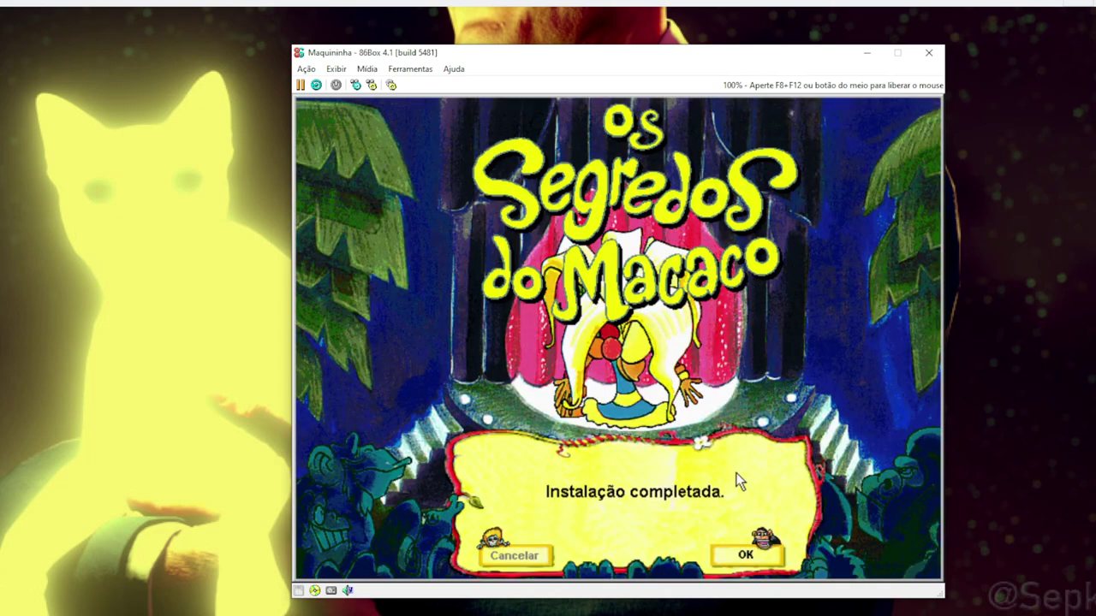
pyautogui.click(741, 560)
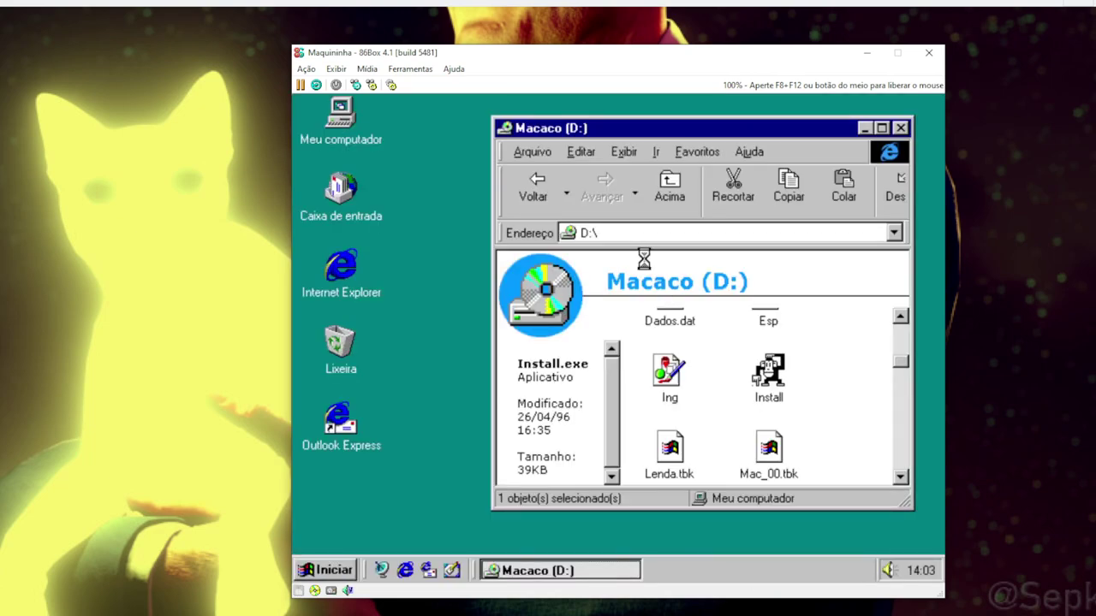
pyautogui.click(901, 128)
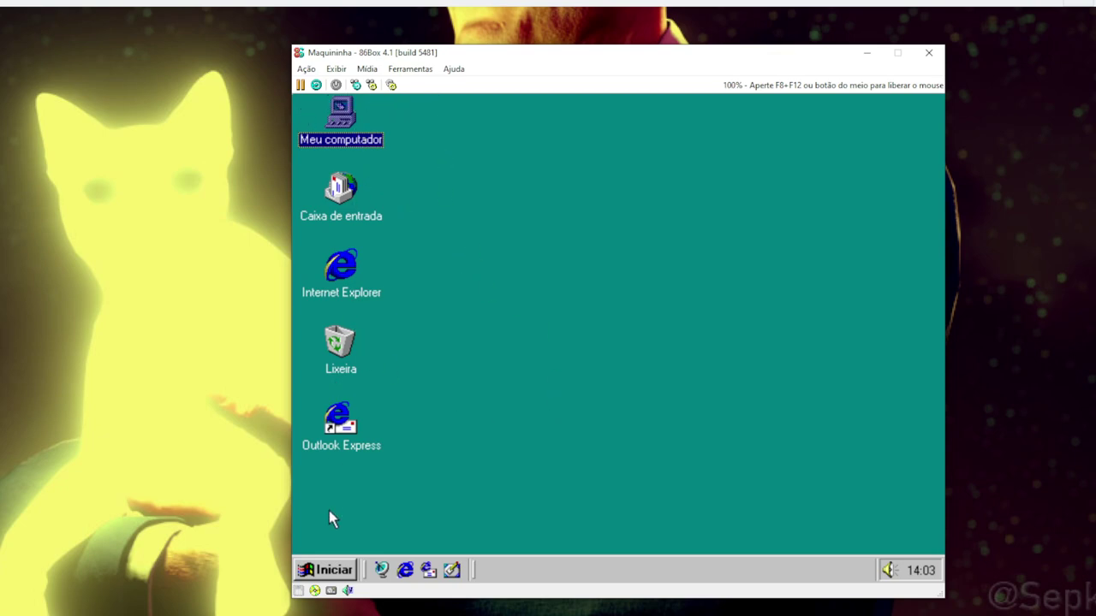
# Launch Segredos do Macaco from Iniciar > Programas > Segredos do Macaco
pyautogui.click(332, 570)
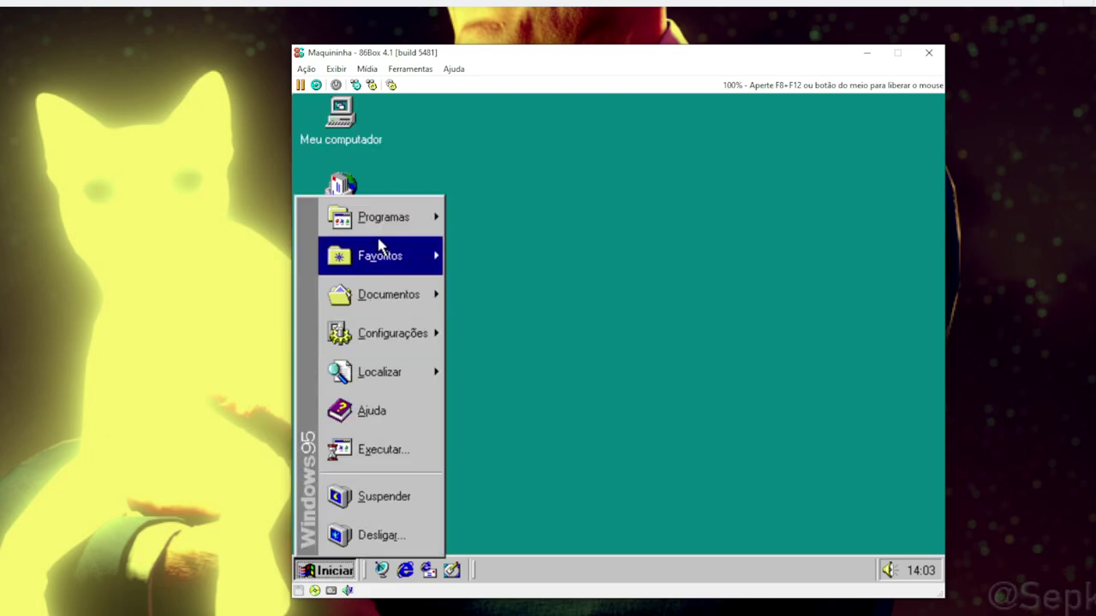
pyautogui.moveTo(381, 220)
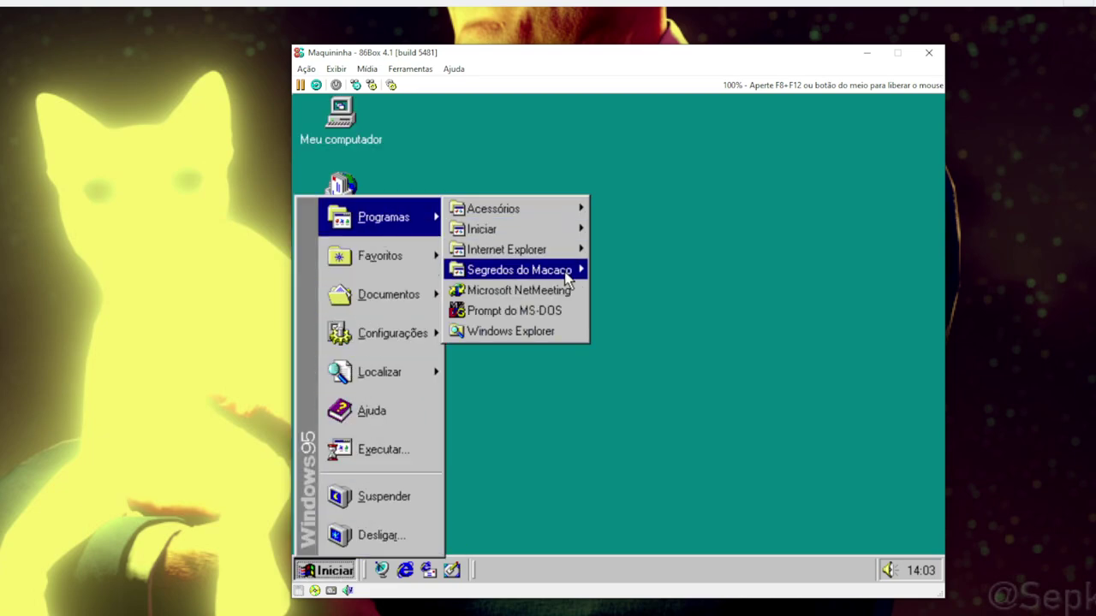
pyautogui.moveTo(572, 270)
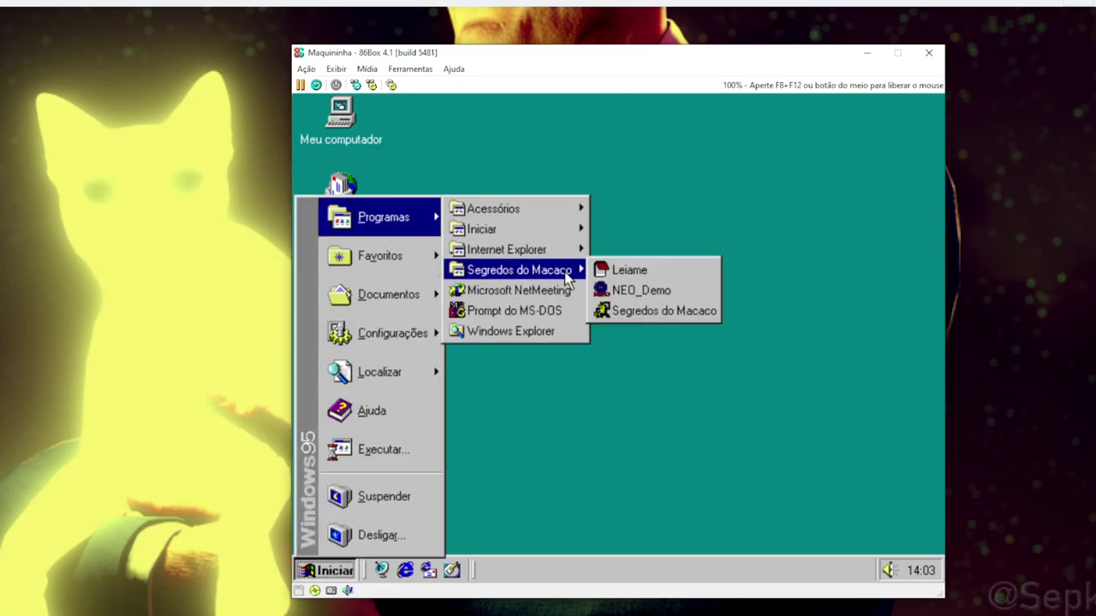
pyautogui.click(698, 312)
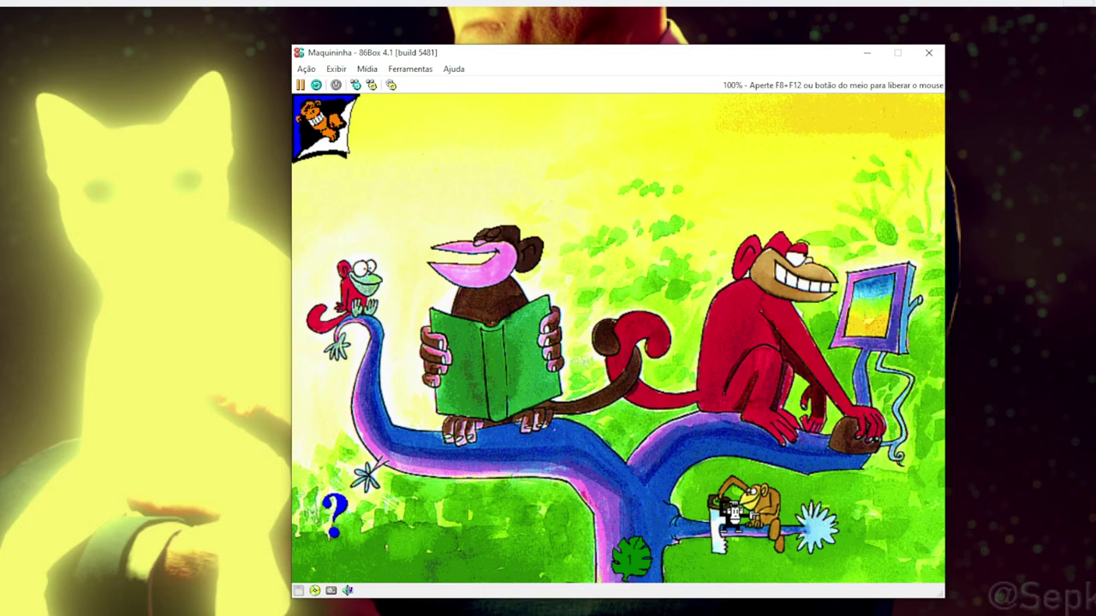
# Exit Segredos do Macaco via its exit monkey, skipping the credits with Escape
pyautogui.click(726, 507)
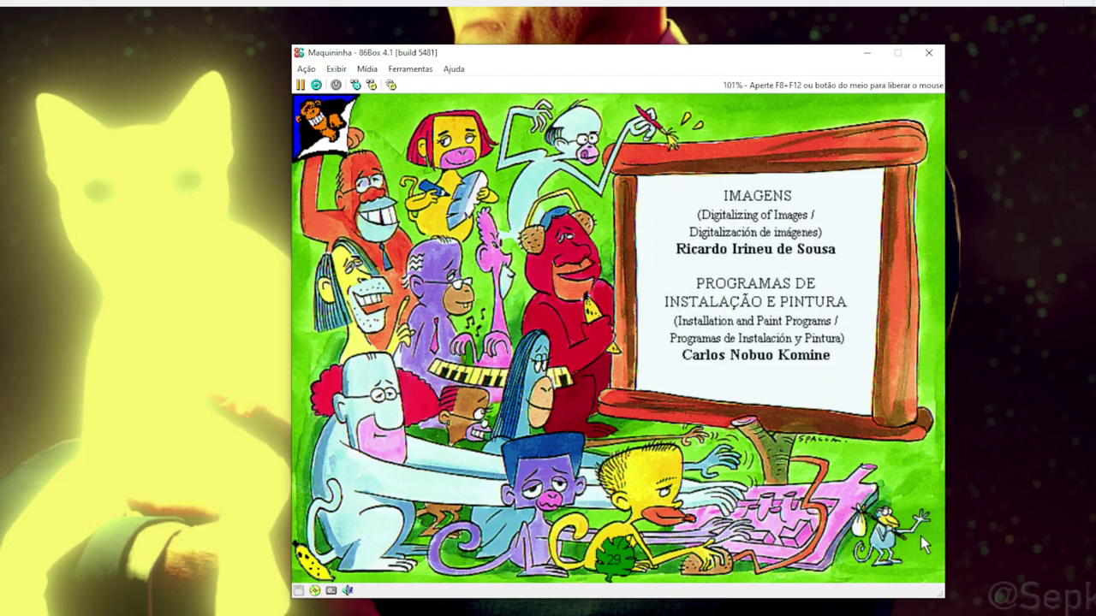
pyautogui.press('Escape')
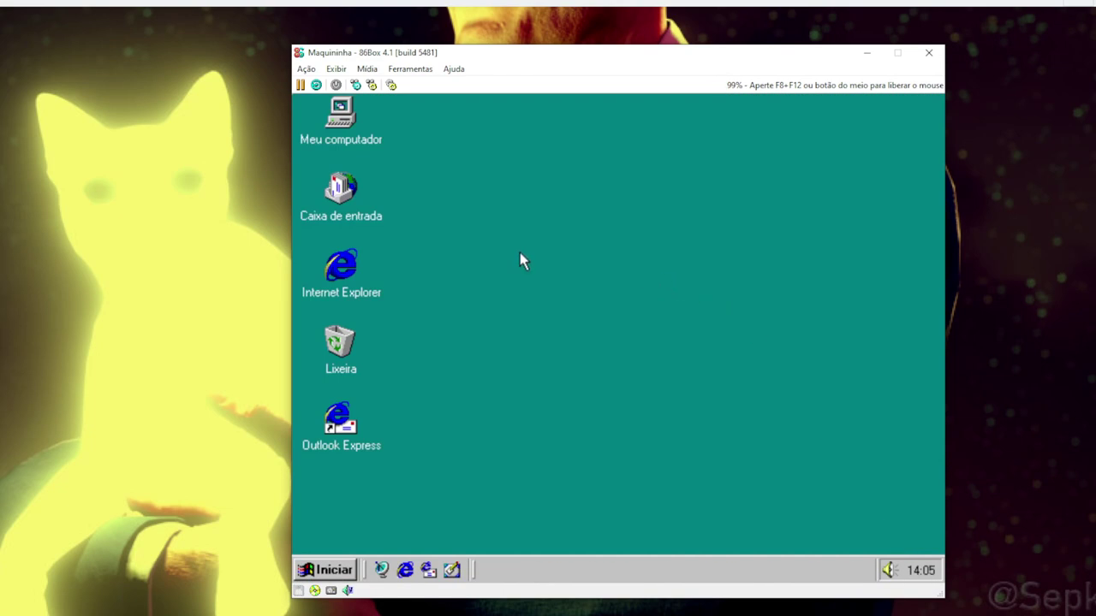